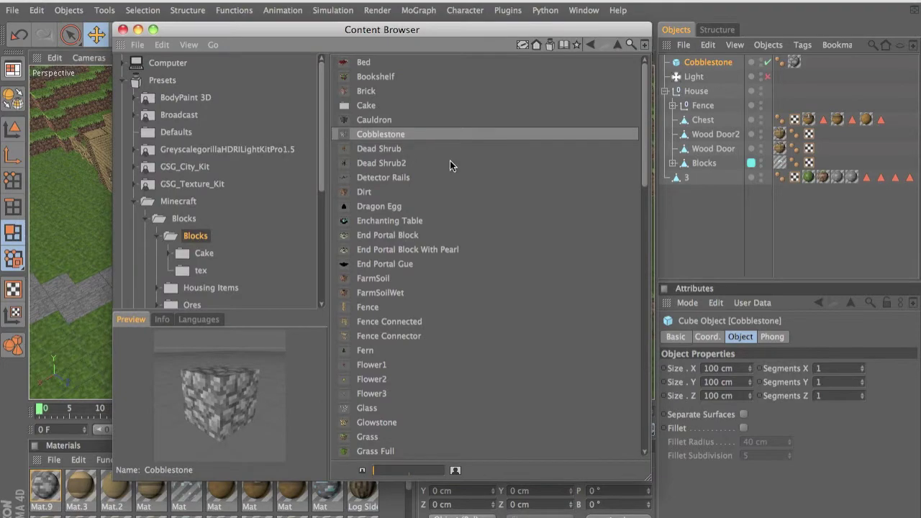
Step: Browse the Minecraft Blocks presets in the Content Browser and preview the Fence Connected model
click(123, 30)
alt+drag(459, 265, 173, 192)
alt+drag(215, 223, 274, 248)
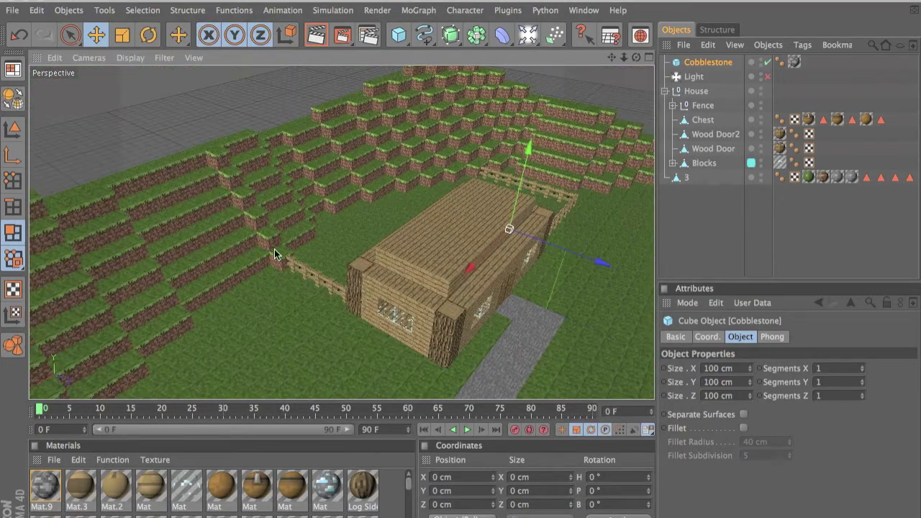
key(shift+F8)
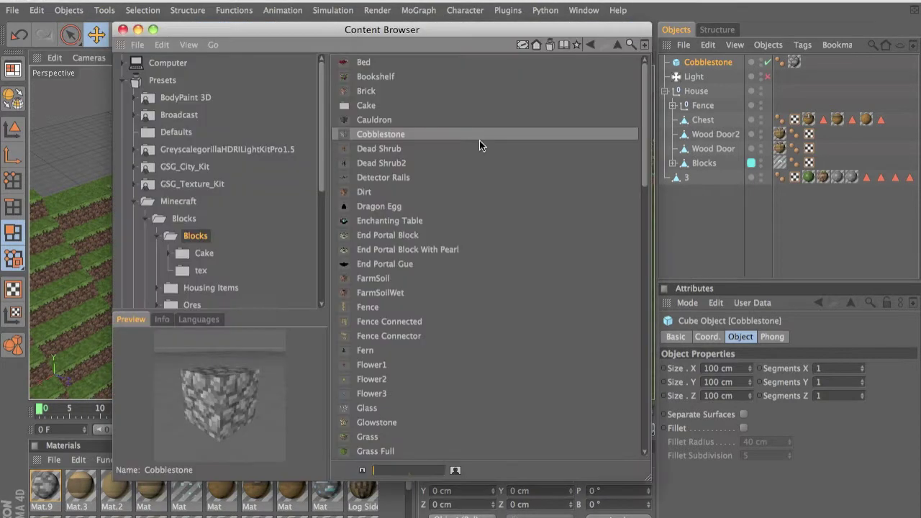
scroll(479, 140, down, 10)
scroll(479, 140, up, 10)
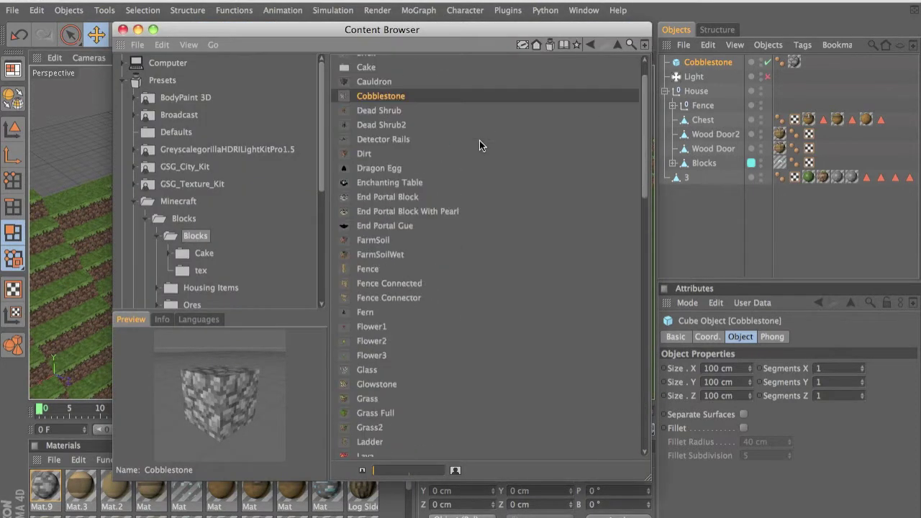
scroll(479, 140, down, 7)
scroll(480, 141, up, 4)
scroll(395, 205, up, 2)
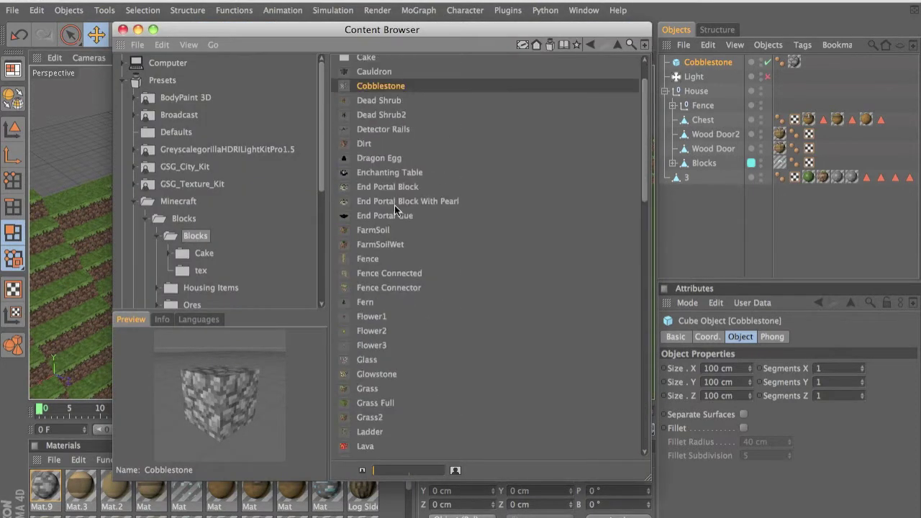
click(388, 273)
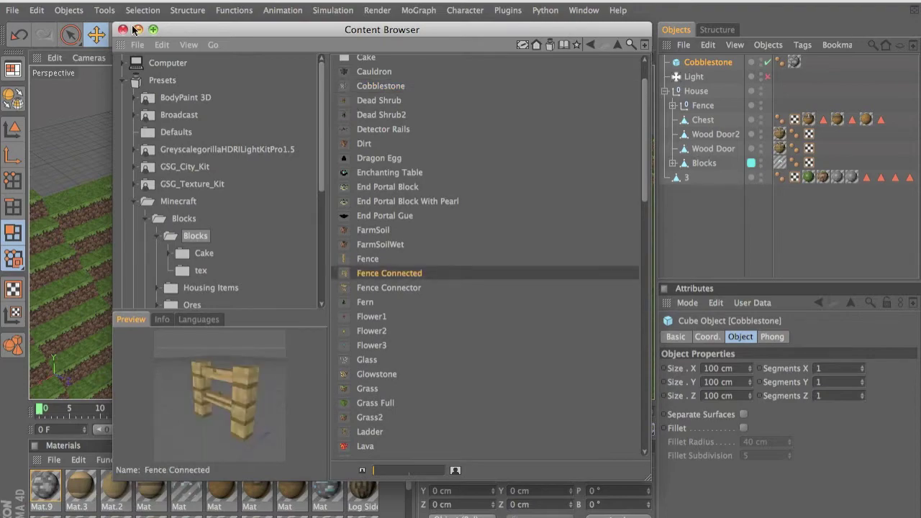
click(123, 30)
Step: Move the Cobblestone cube along its Z axis out of the house and onto the open grass beyond the stone path
alt+drag(403, 245, 565, 323)
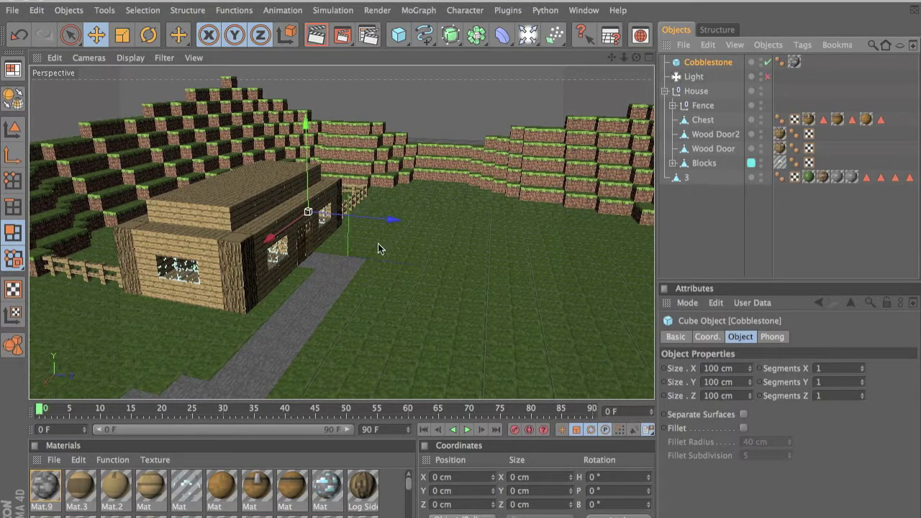
drag(352, 215, 462, 272)
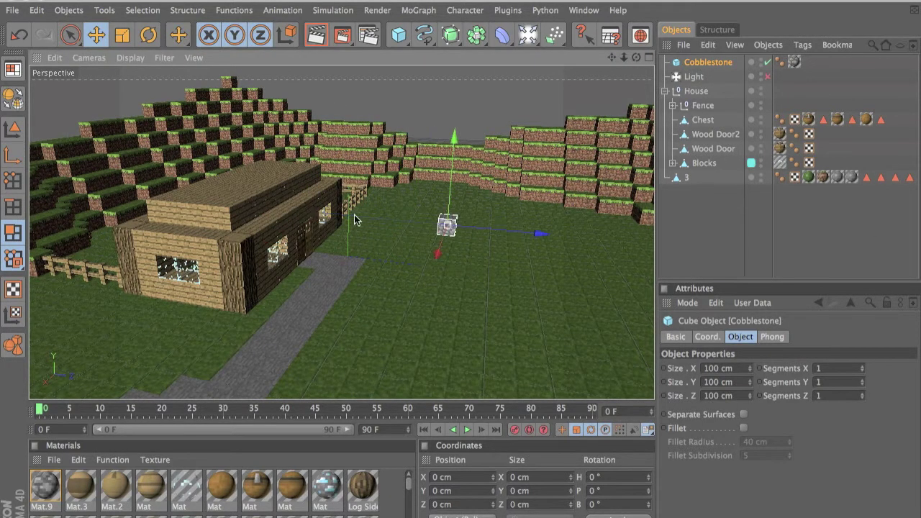
scroll(354, 214, up, 3)
click(317, 35)
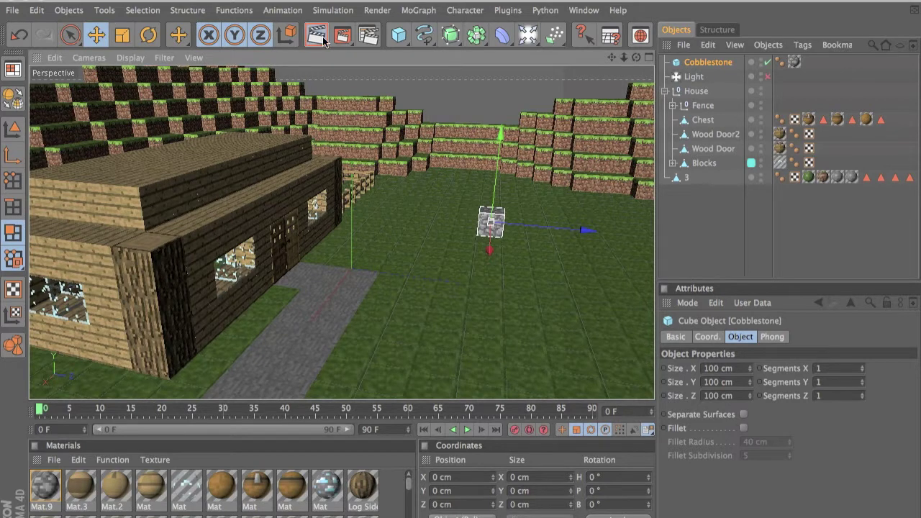
Step: Add the Fence Connected preset from the Minecraft Blocks library to the scene
click(639, 35)
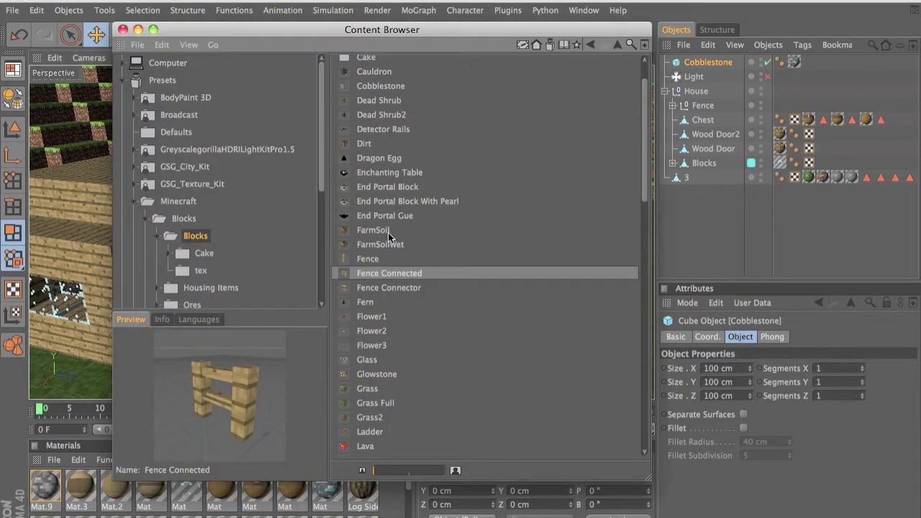
double_click(380, 273)
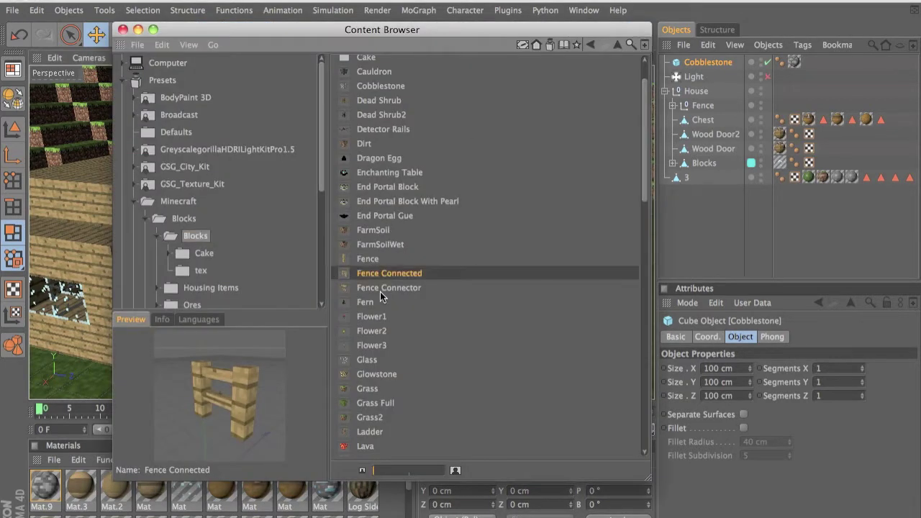
click(125, 30)
alt+middle_drag(461, 266, 413, 267)
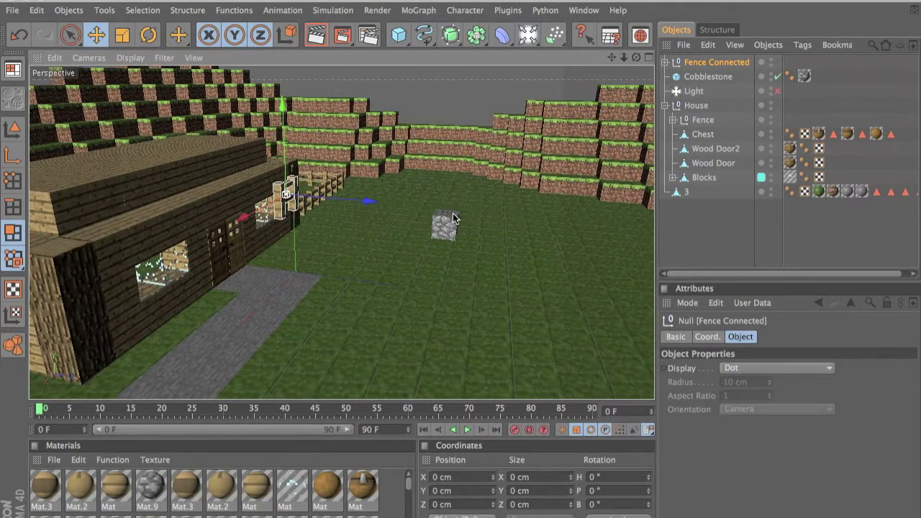
Step: Move the fence section onto the lawn in front of the house, to about Y 89 cm and Z 300 cm
drag(369, 209, 468, 215)
drag(381, 113, 379, 180)
scroll(417, 225, up, 3)
scroll(416, 220, up, 5)
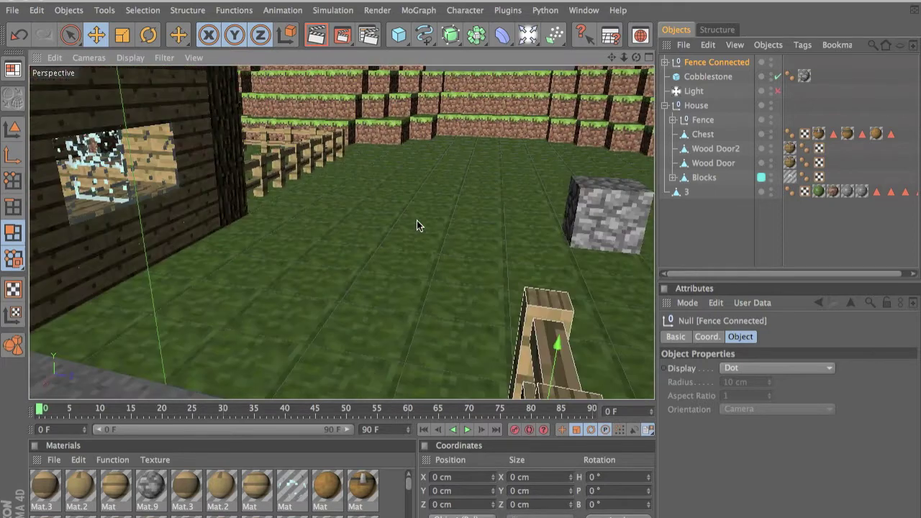
Step: Try the fence section's Y position at 100 cm and at 50 cm
alt+middle_drag(416, 220, 435, 223)
alt+drag(481, 263, 544, 271)
scroll(544, 271, down, 3)
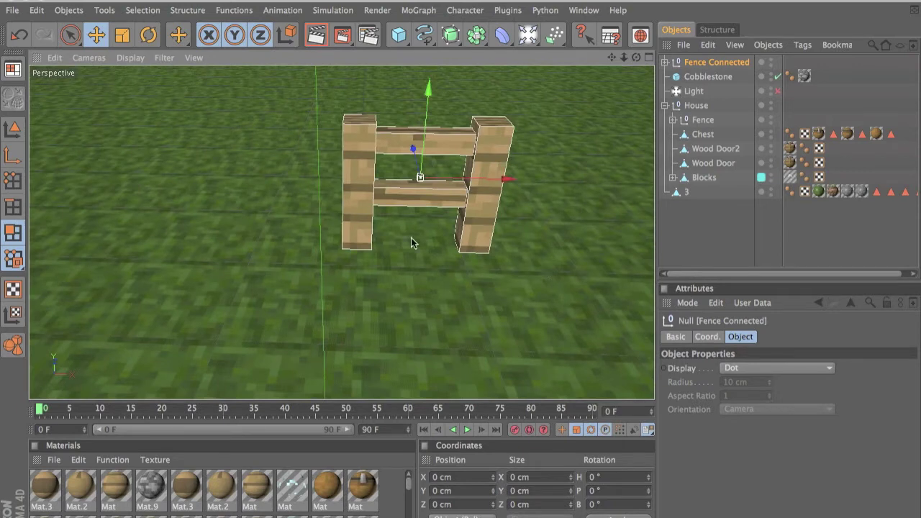
alt+drag(546, 142, 565, 203)
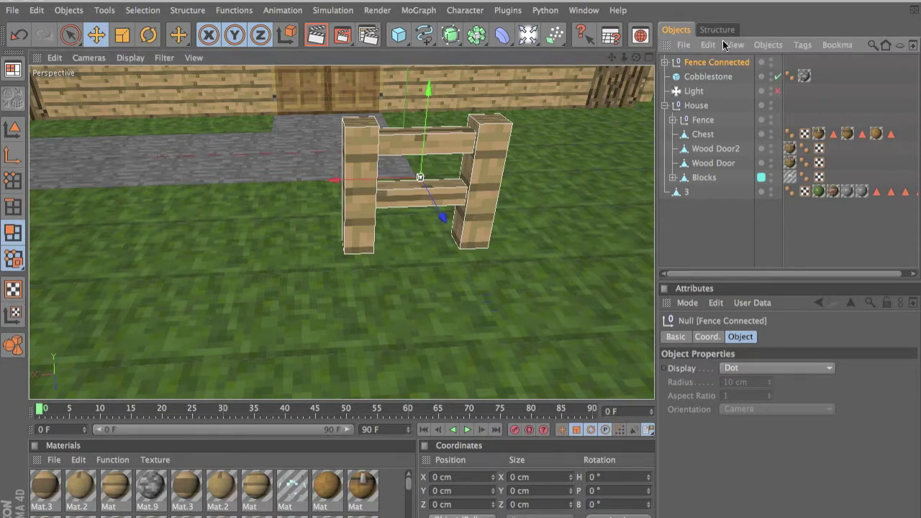
click(705, 335)
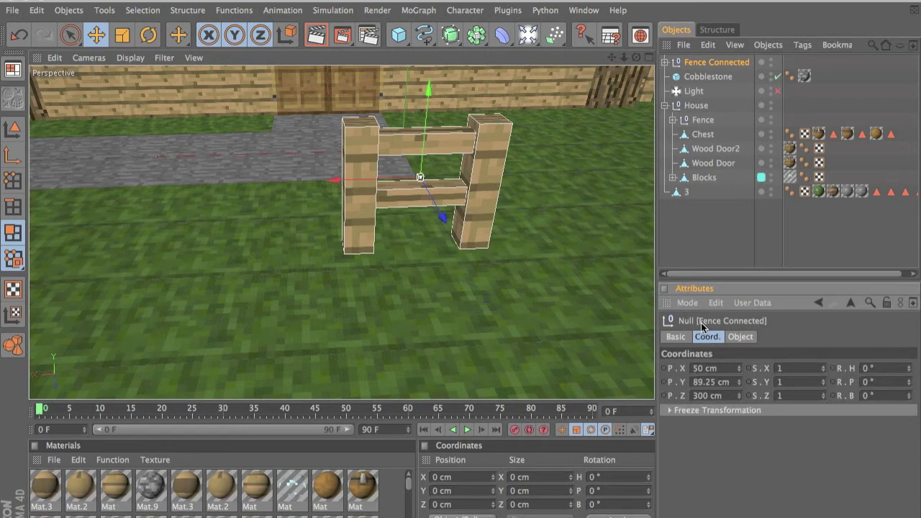
double_click(712, 382)
text(100)
key(Return)
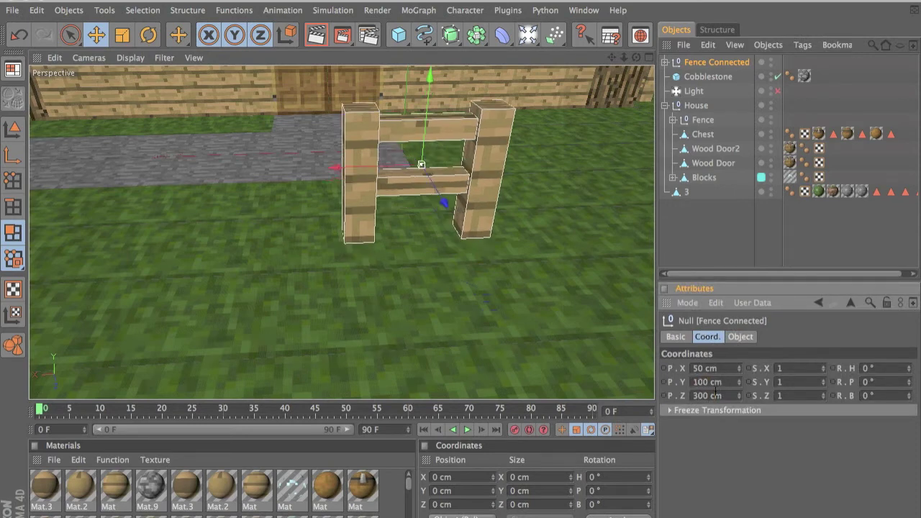
double_click(712, 383)
text(50)
key(Return)
Step: Try the fence section's Y position at 60 cm and 70 cm, and settle on 65 cm
double_click(711, 370)
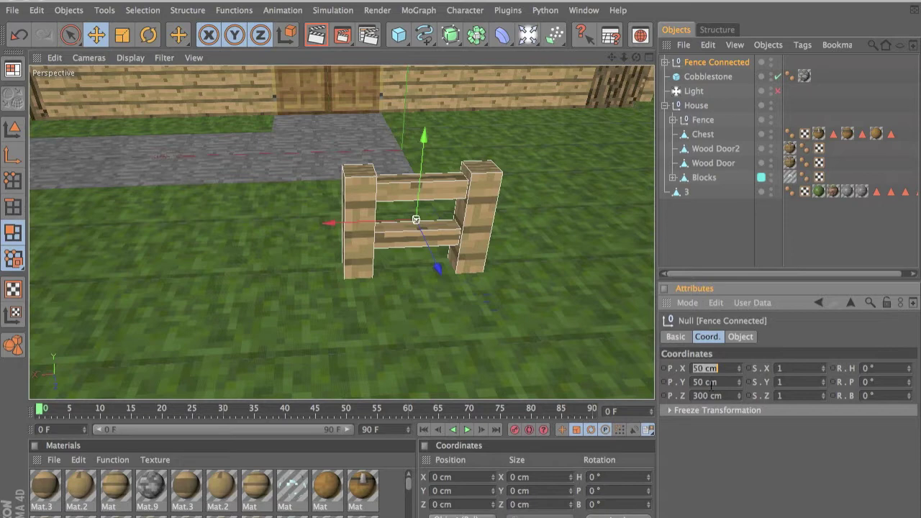
key(Tab)
text(60)
key(Return)
double_click(715, 382)
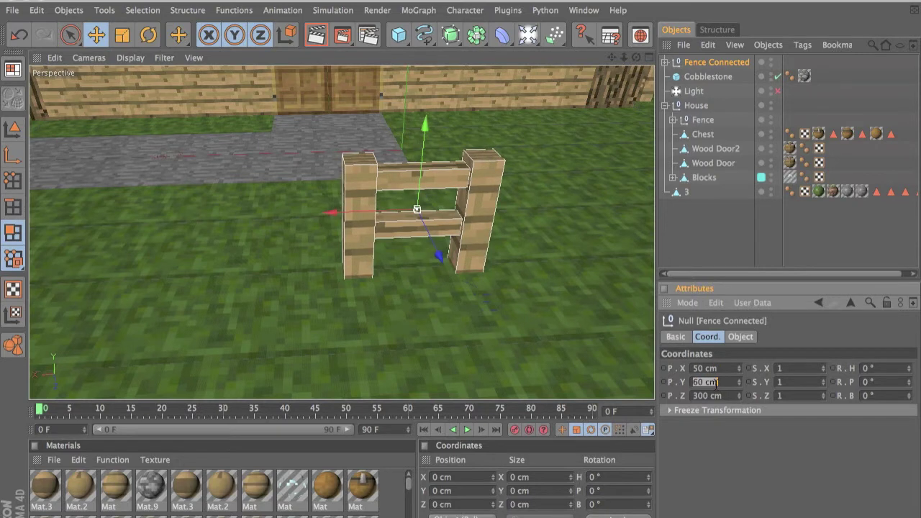
text(70)
key(Return)
double_click(716, 382)
text(65)
key(Return)
Step: Set the fence section's X position to 100 cm and its Z position to 350 cm
alt+drag(452, 374, 461, 268)
double_click(682, 363)
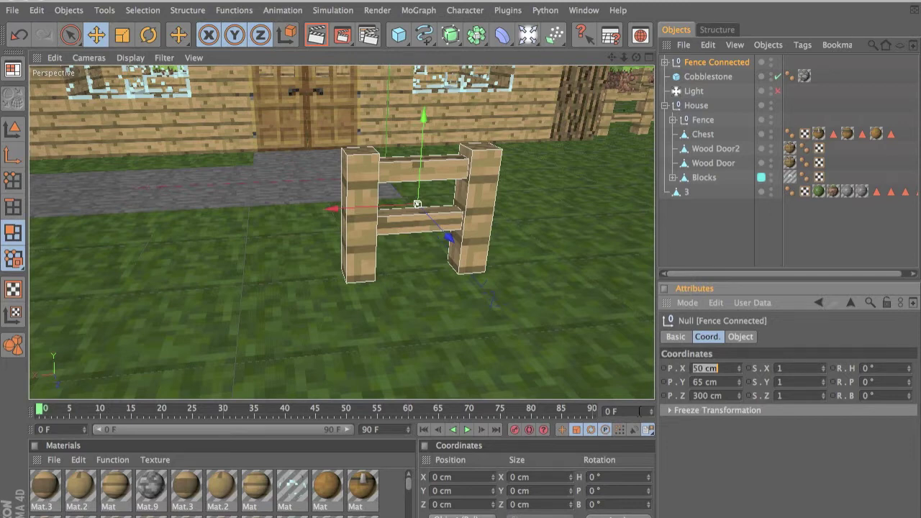
text(100)
key(Return)
key(Tab)
key(Tab)
text(4)
text(50)
key(Return)
alt+drag(531, 298, 397, 306)
mouse_move(329, 232)
mouse_down()
mouse_move(487, 269)
mouse_move(327, 231)
mouse_up()
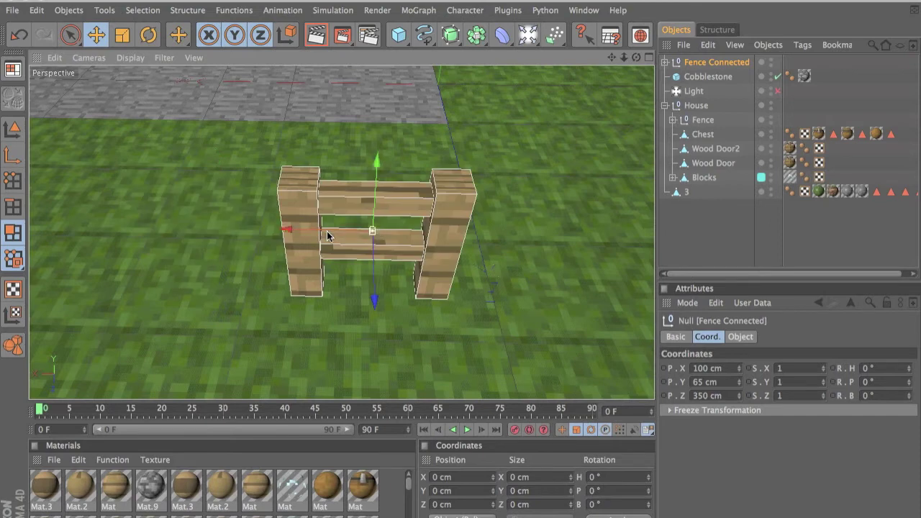
Step: Examine the Move tool's Quantize option in its snap settings, switching it off and back on at 100 cm
click(97, 33)
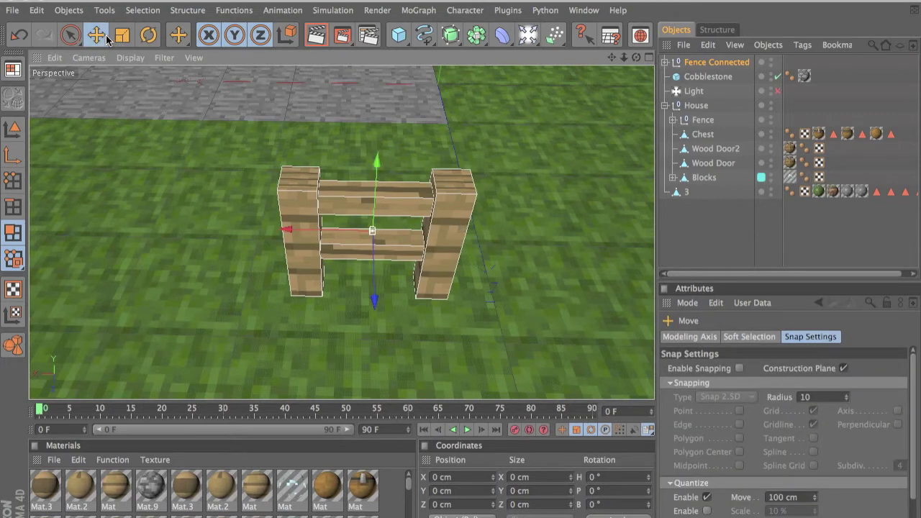
click(754, 319)
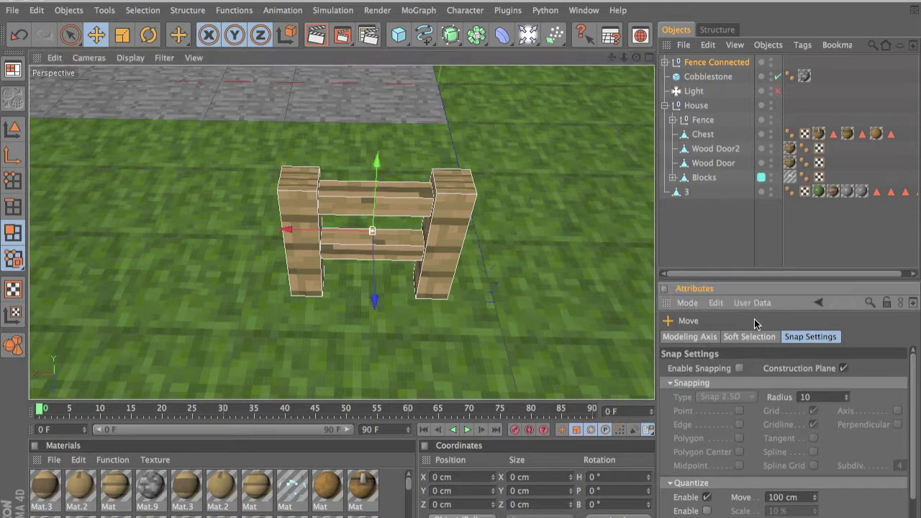
click(708, 497)
click(707, 498)
ctrl+scroll(730, 498, up, 10)
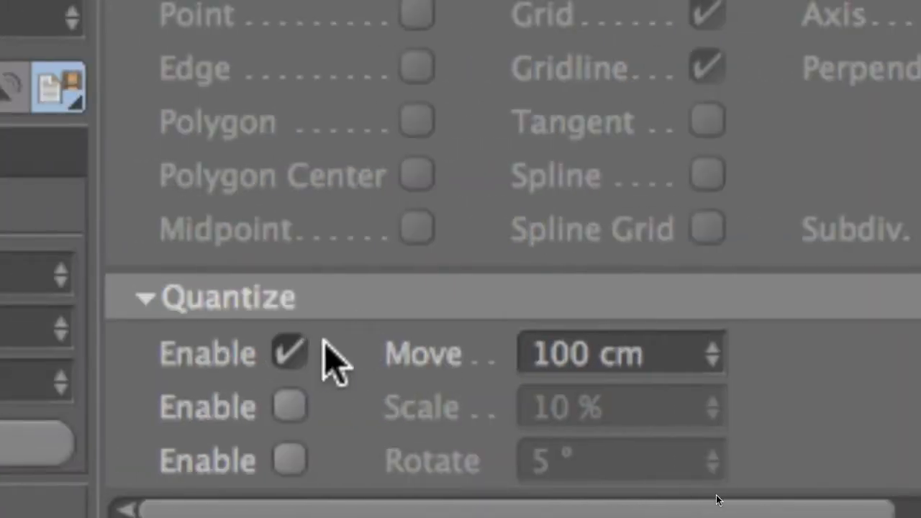
click(292, 353)
click(291, 352)
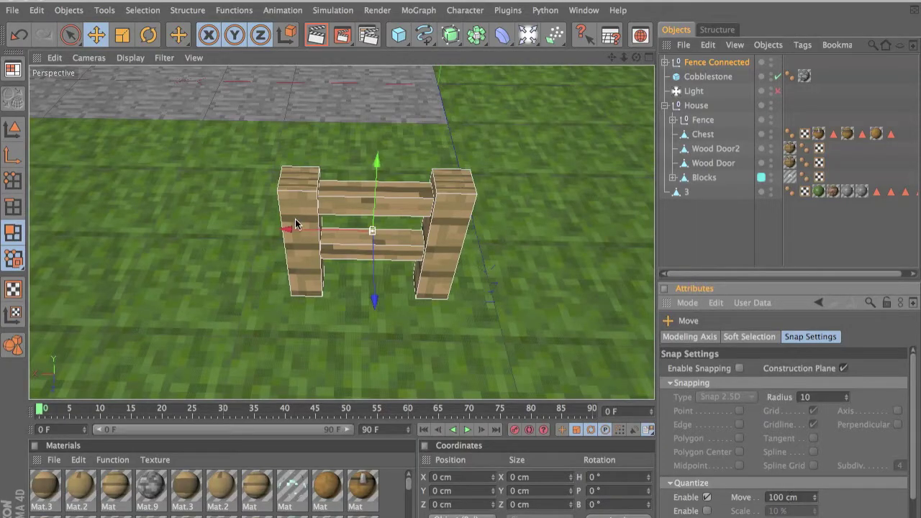
Step: Delete the Fence Connected object from the scene
mouse_move(296, 227)
mouse_down()
mouse_move(462, 266)
mouse_move(295, 226)
mouse_up()
scroll(339, 226, down, 1)
scroll(339, 225, down, 5)
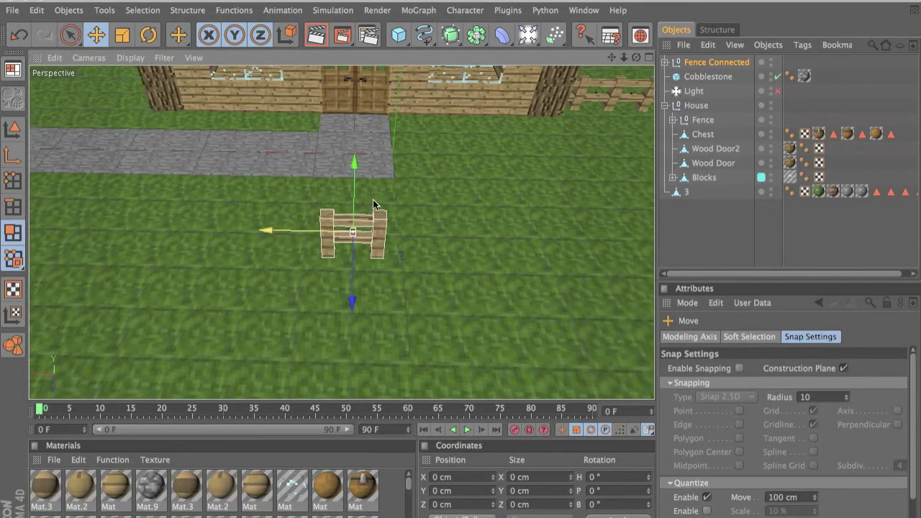
click(716, 62)
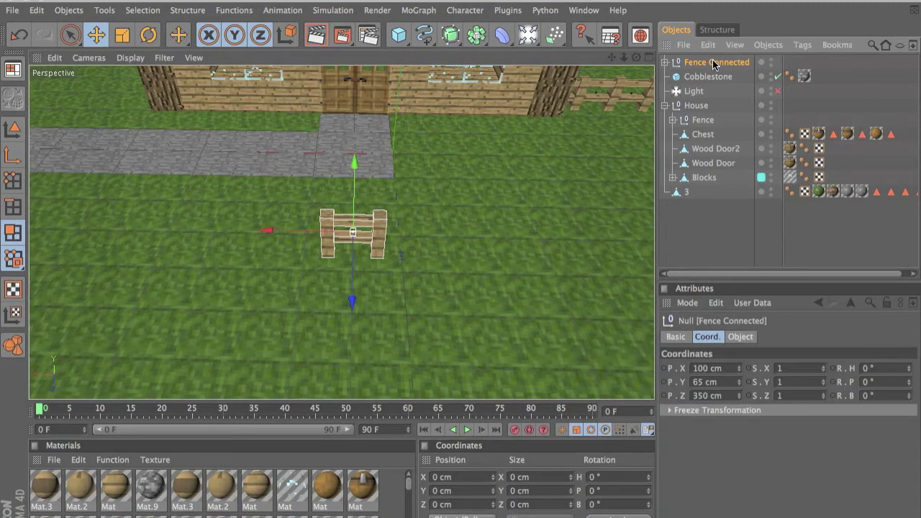
key(Delete)
Step: Rename the terrain polygon object 3 as Plane
alt+middle_drag(460, 284, 460, 265)
alt+drag(460, 265, 441, 202)
scroll(497, 179, up, 1)
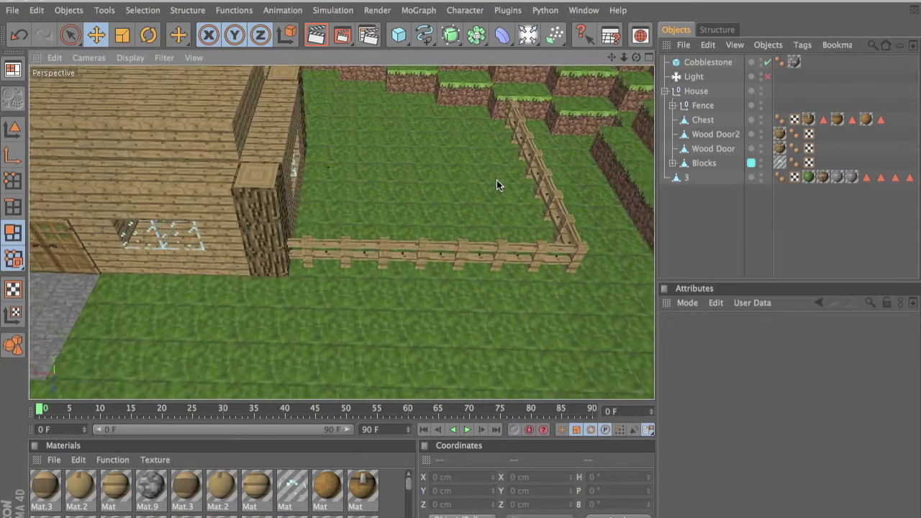
alt+drag(496, 180, 422, 151)
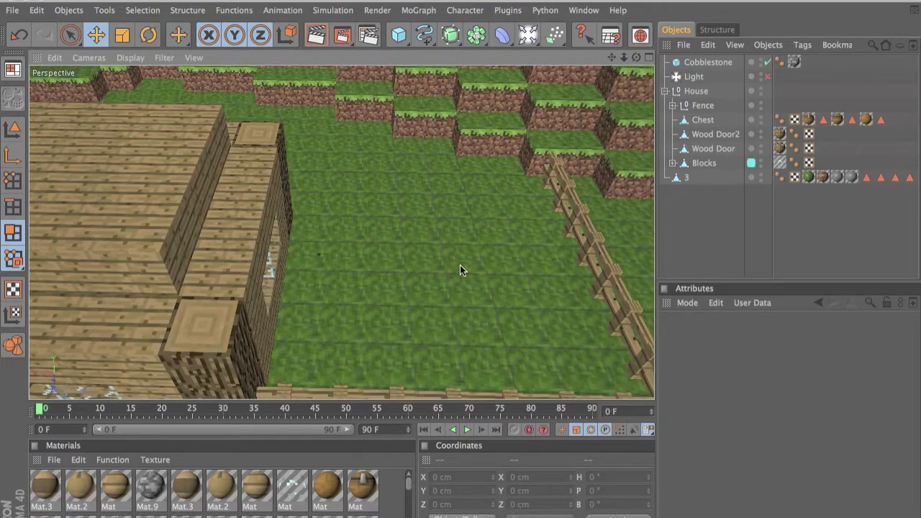
alt+drag(396, 245, 460, 267)
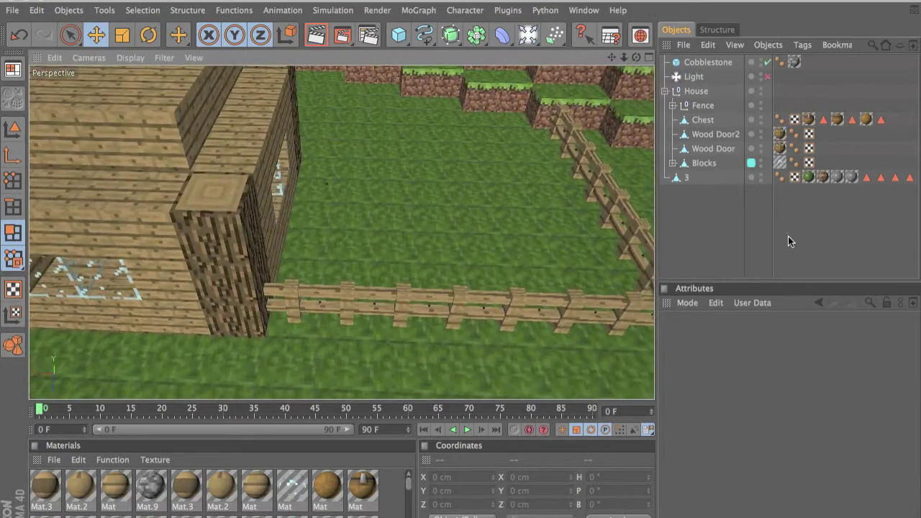
double_click(685, 178)
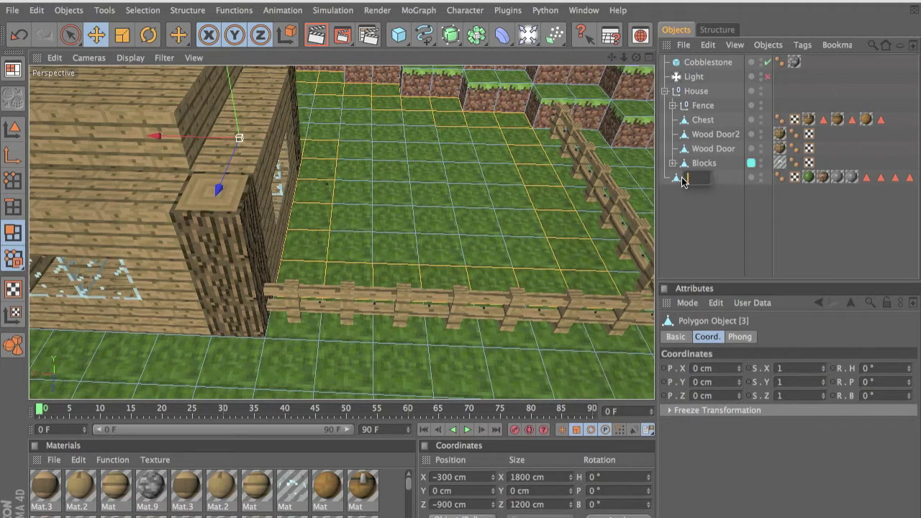
text(Plane3)
key(Return)
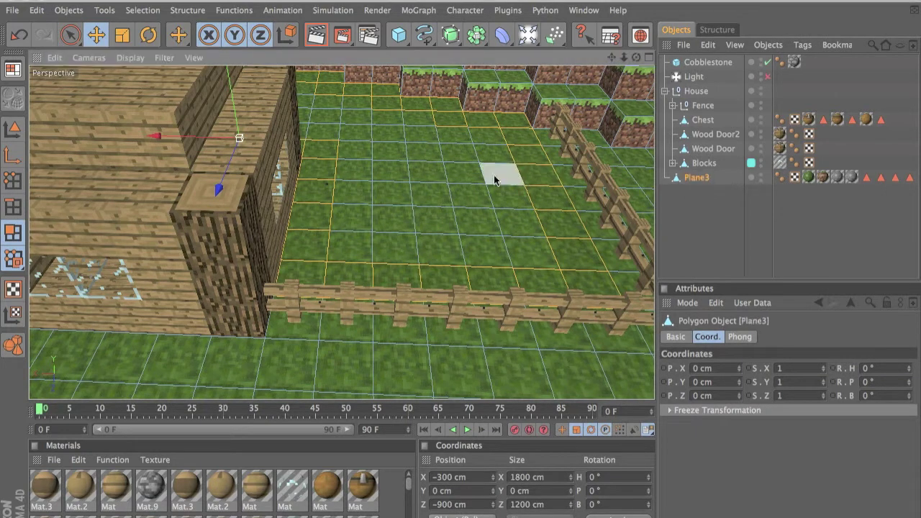
double_click(693, 185)
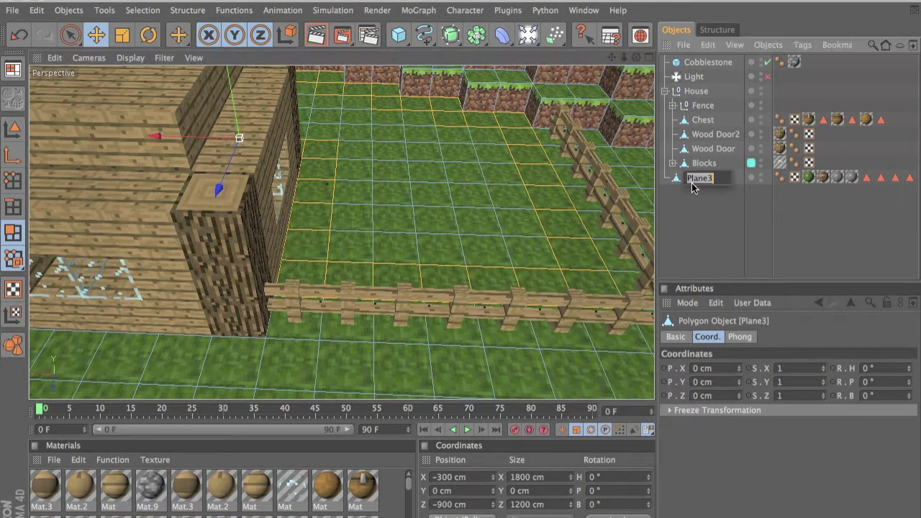
key(Right)
key(BackSpace)
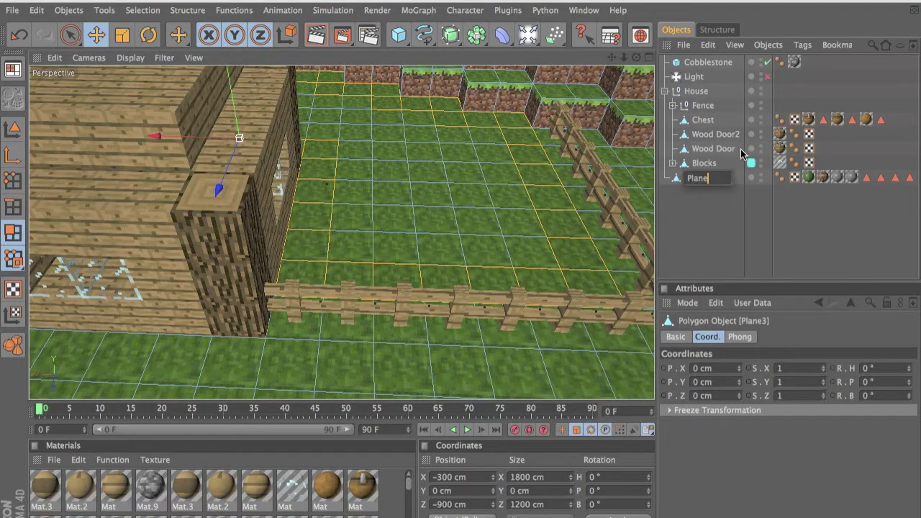
click(721, 206)
Step: Try selecting individual ground polygons of the Plane object along the house's side wall
alt+drag(460, 270, 587, 160)
click(693, 177)
alt+drag(441, 268, 446, 231)
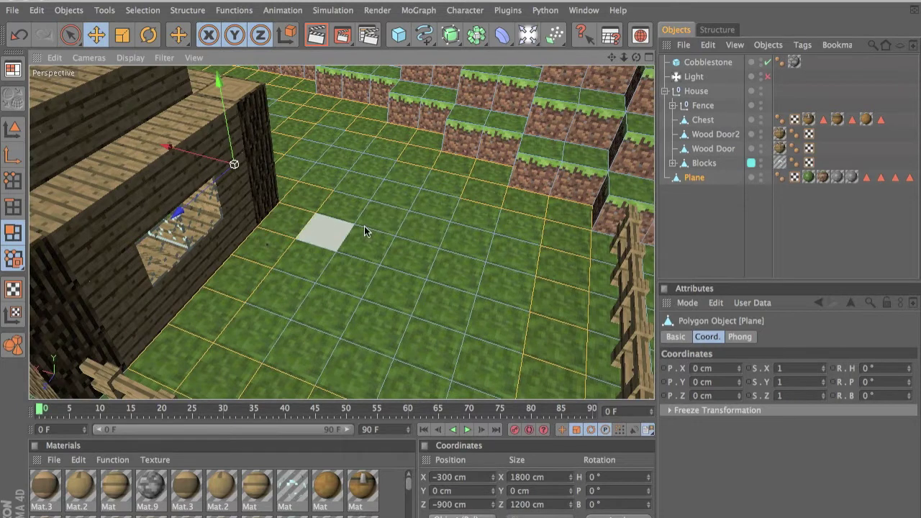
click(326, 230)
click(311, 207)
shift+click(296, 213)
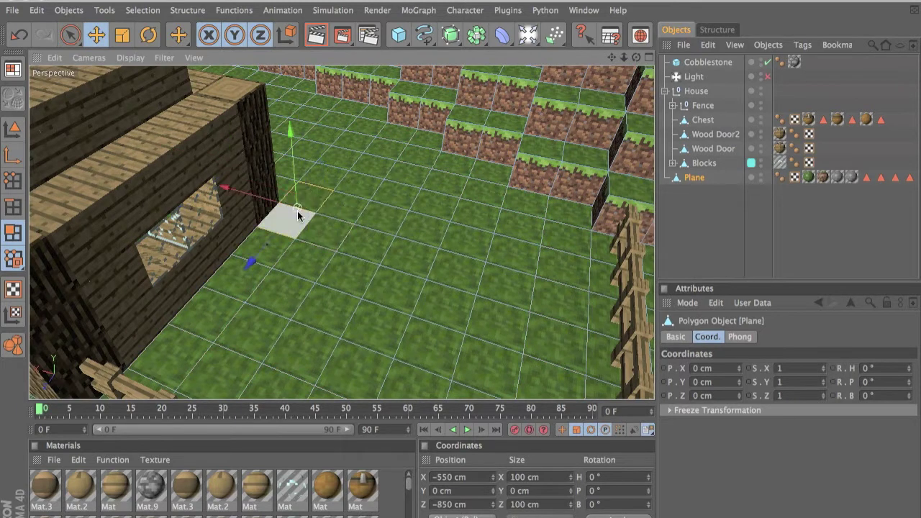
shift+click(279, 253)
shift+click(279, 258)
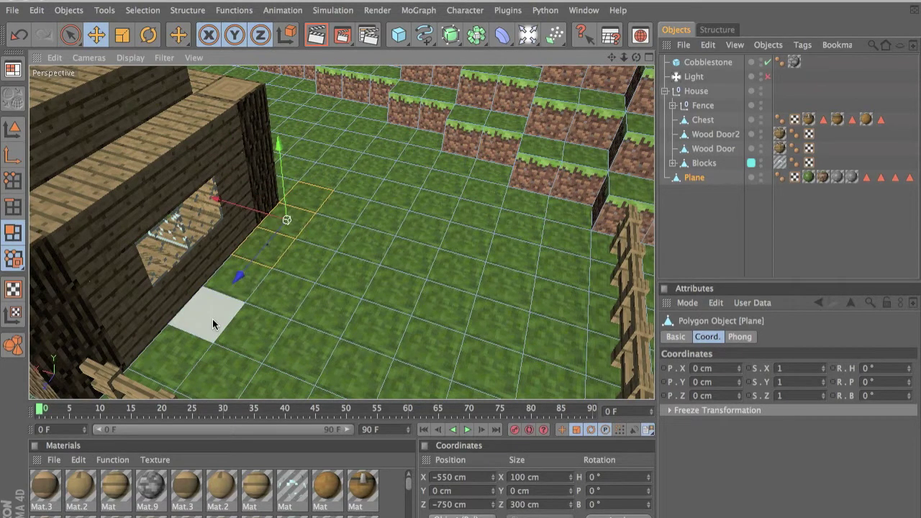
Step: Undo the trial polygon selections on the Plane to bring back the path-shaped selection around the house
key(super+z)
key(super+z)
key(super+z)
key(super+z)
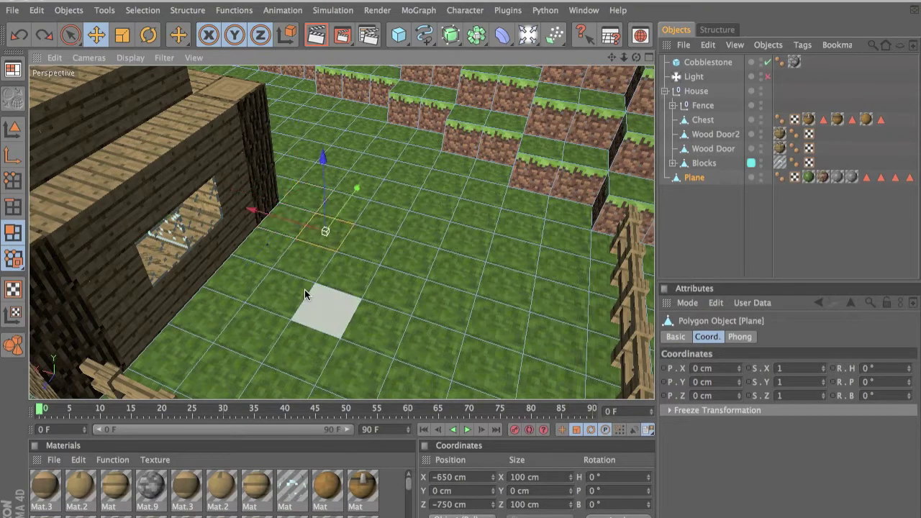
mouse_move(460, 265)
alt+mouse_down()
mouse_move(477, 271)
mouse_move(461, 255)
mouse_move(460, 265)
alt+mouse_up()
mouse_move(294, 250)
alt+right_down()
mouse_move(459, 265)
mouse_move(293, 251)
alt+right_up()
scroll(294, 250, up, 8)
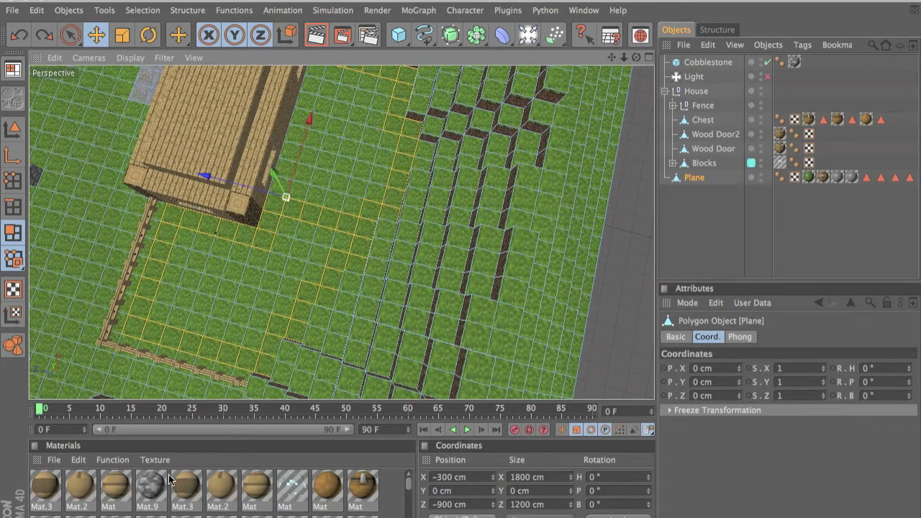
Step: Check the Minecraft block presets in the Content Browser and delete the Cobblestone object from the scene
drag(151, 487, 725, 66)
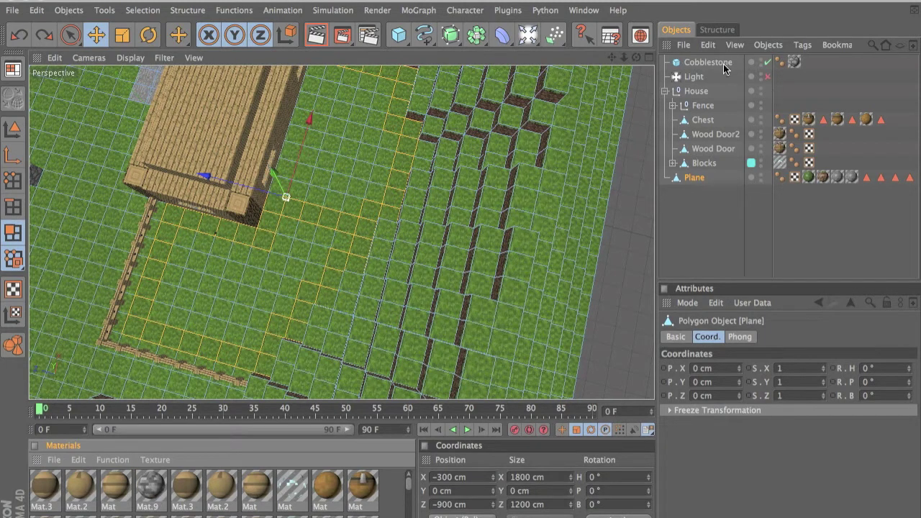
click(640, 35)
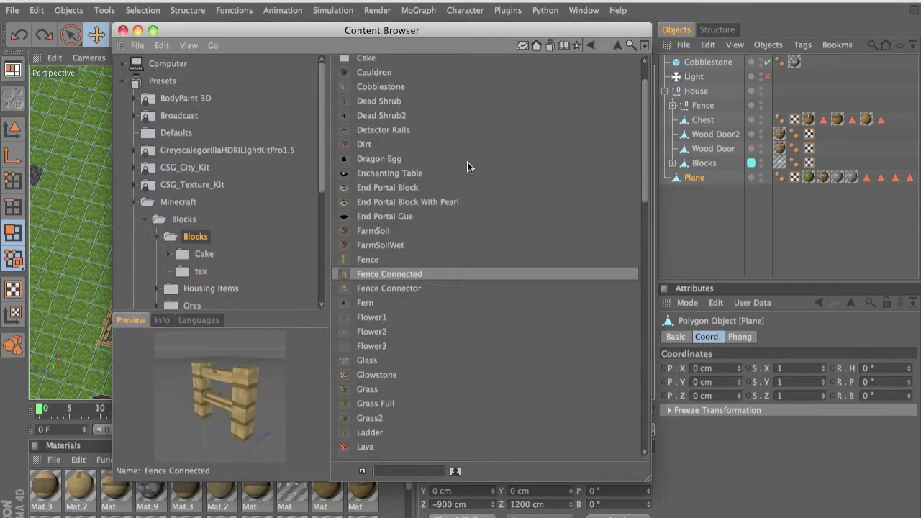
scroll(385, 292, up, 3)
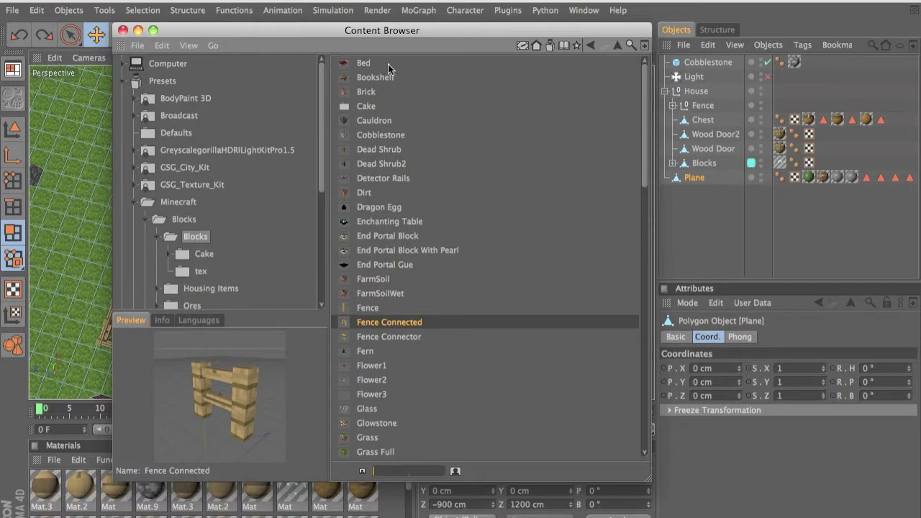
click(122, 30)
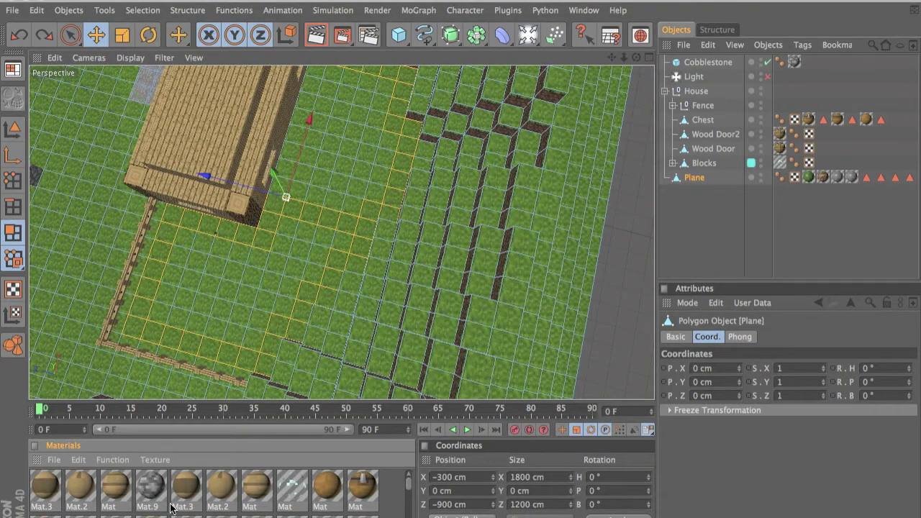
click(699, 64)
key(Delete)
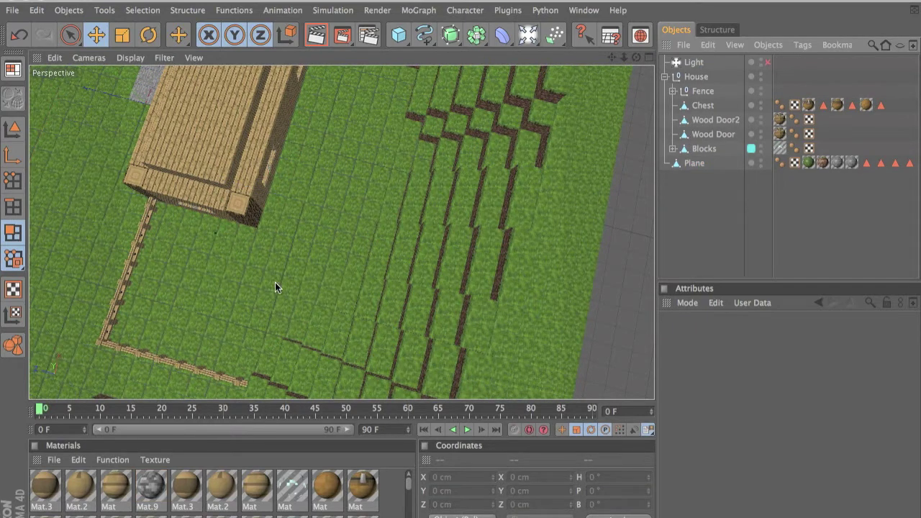
Step: Apply the cobblestone material Mat.9 to the selected path polygons of the Plane
click(691, 163)
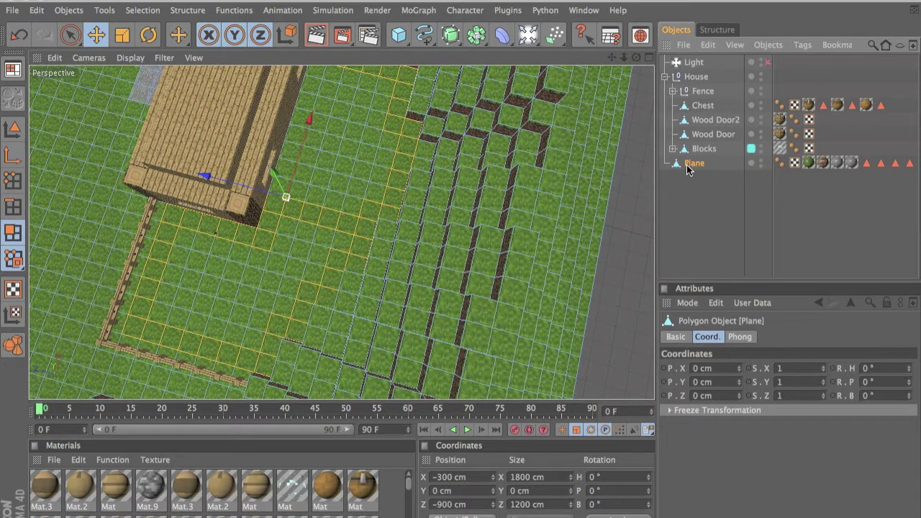
drag(150, 487, 353, 232)
scroll(420, 229, up, 3)
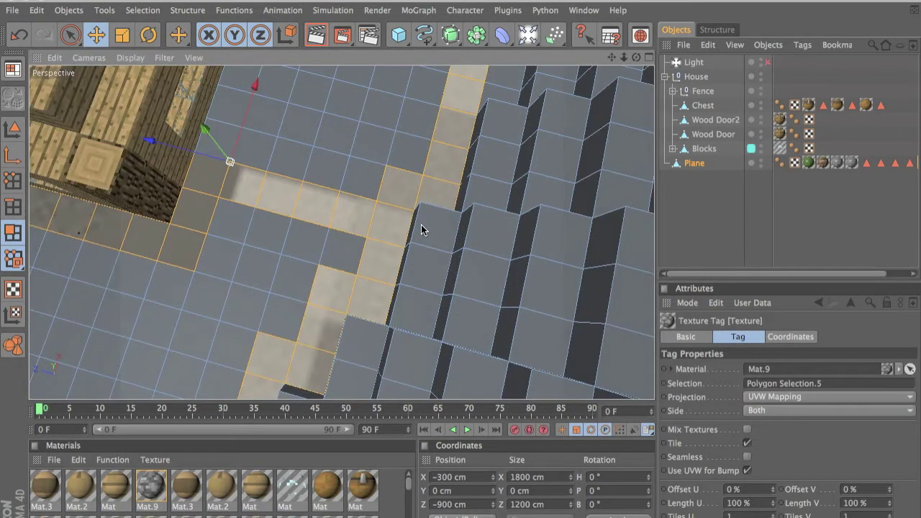
scroll(422, 226, down, 1)
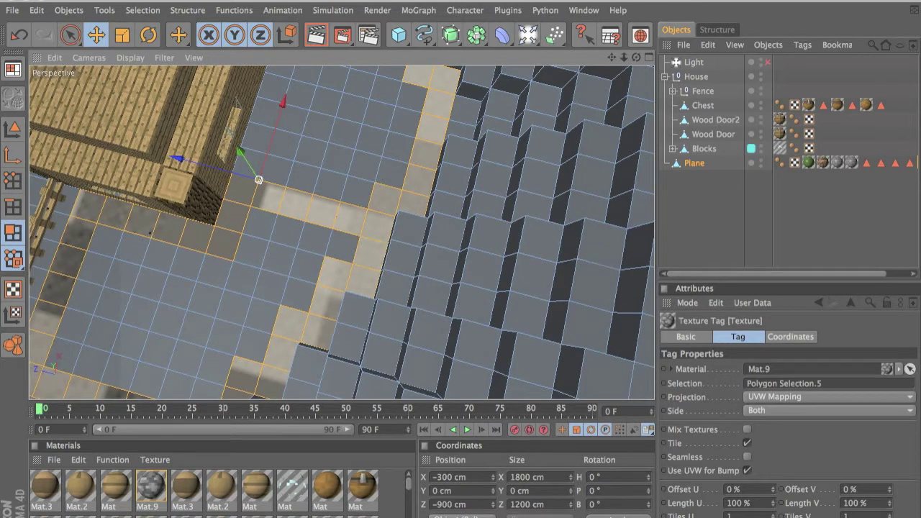
Step: Set the projection of the Plane's Mat.9 texture tag to Cubic
click(833, 395)
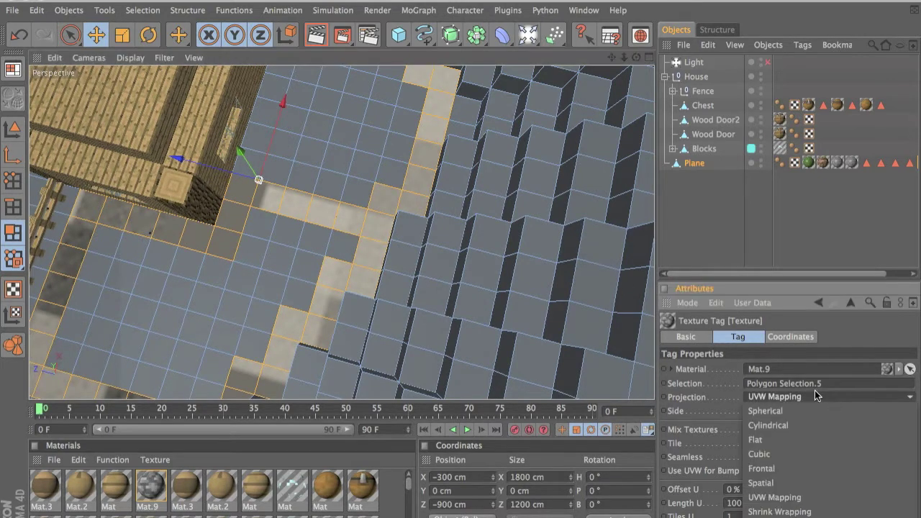
click(783, 450)
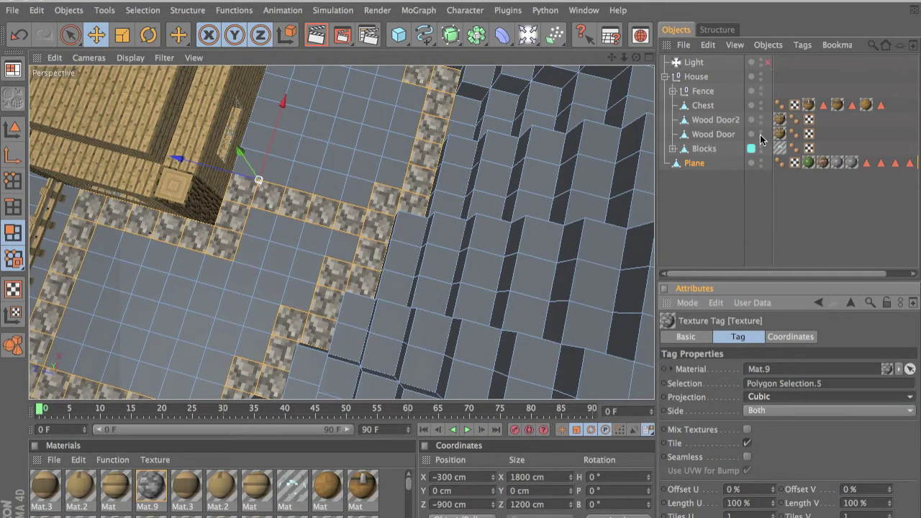
drag(869, 164, 838, 163)
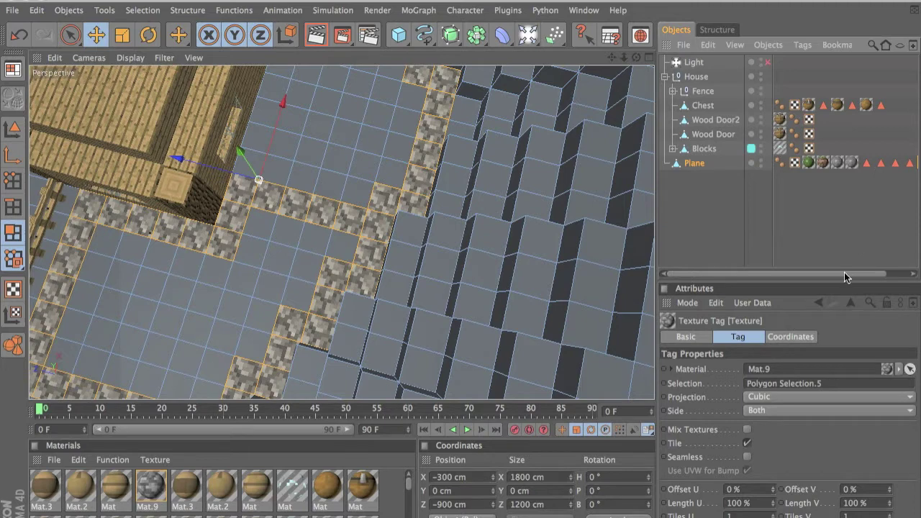
drag(847, 274, 871, 274)
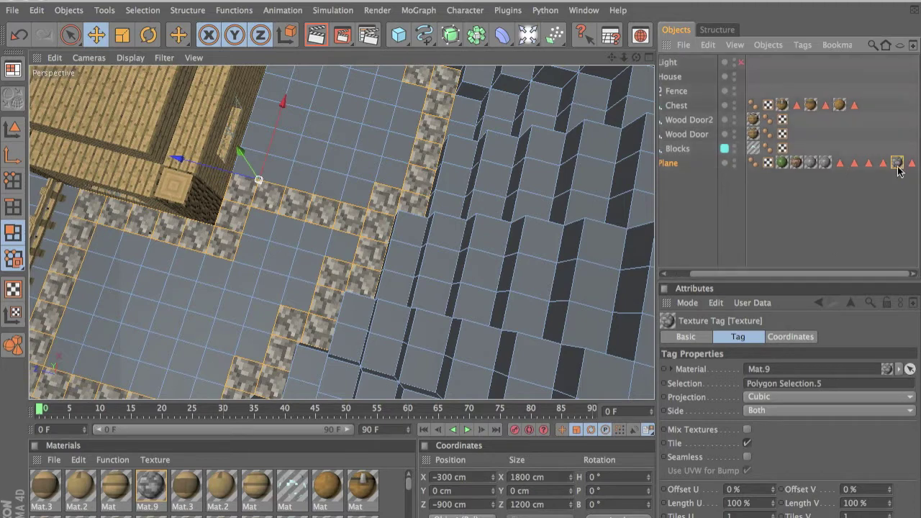
click(774, 396)
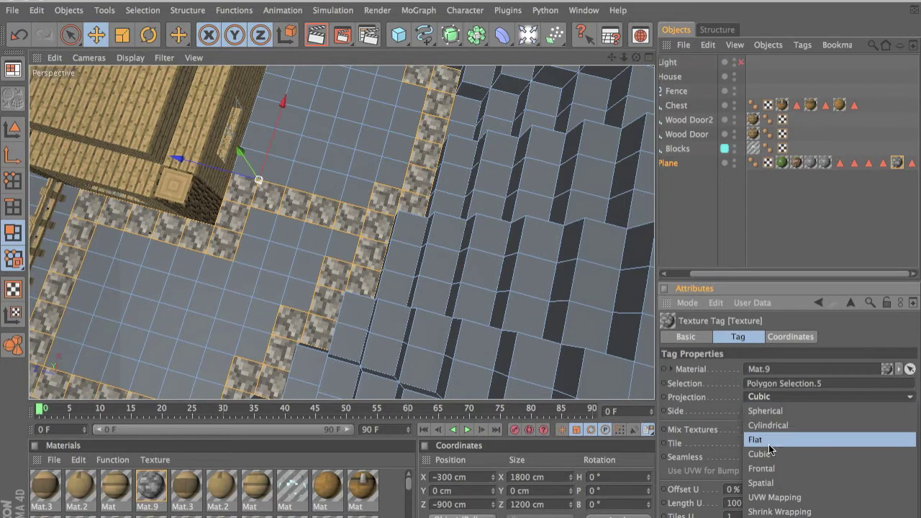
click(794, 452)
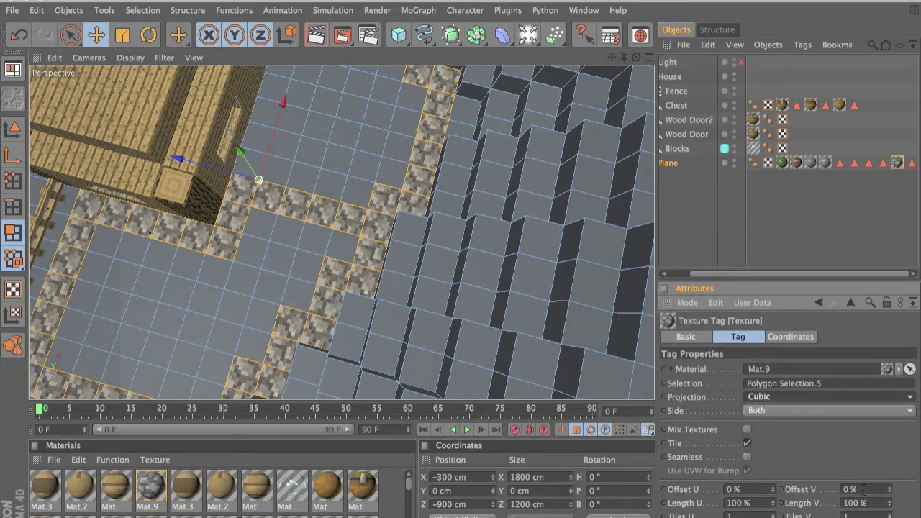
Step: Set Tiles U and Tiles V of the Mat.9 texture tag to 2
double_click(756, 515)
text(2)
double_click(877, 515)
text(2)
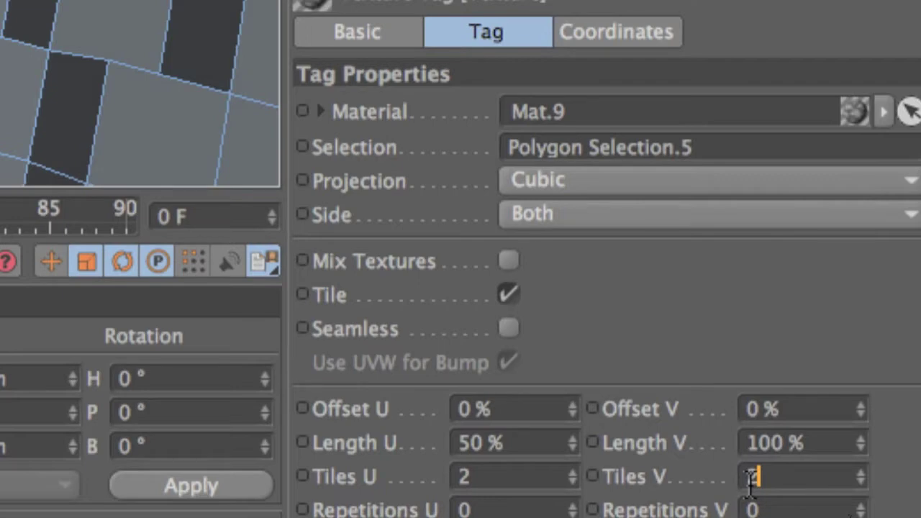
key(Return)
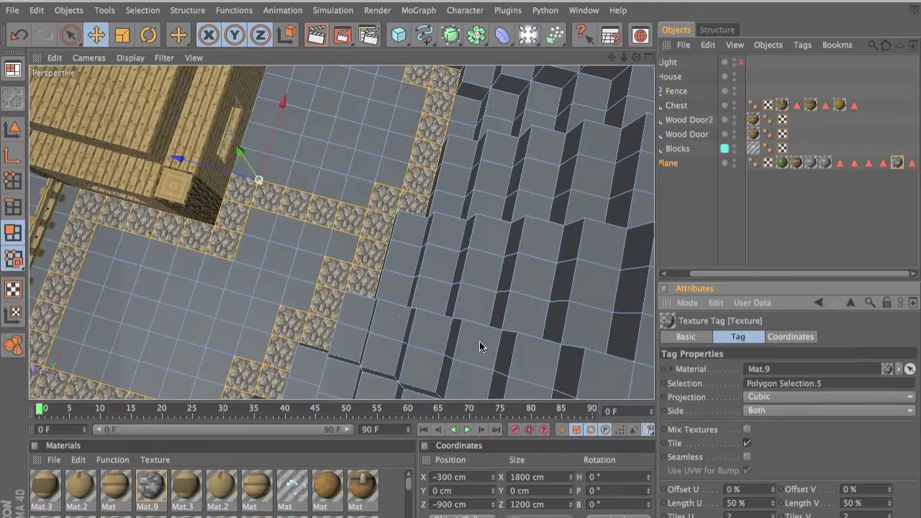
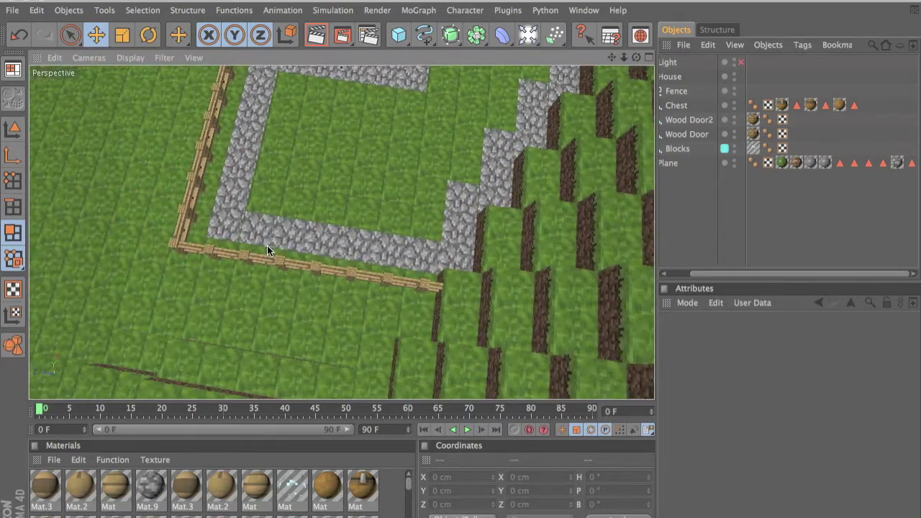
Step: Render the perspective view showing the whole cobblestone path around the house
scroll(267, 246, down, 5)
alt+middle_drag(472, 207, 458, 278)
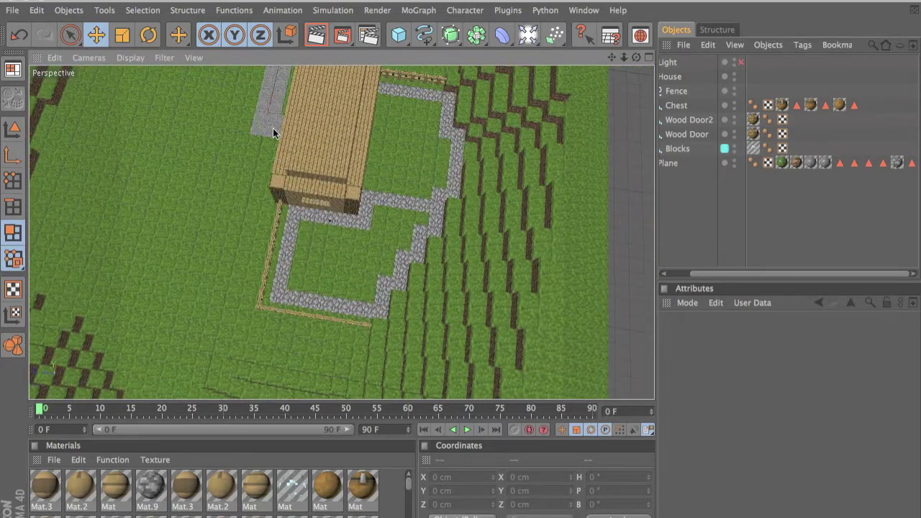
click(314, 36)
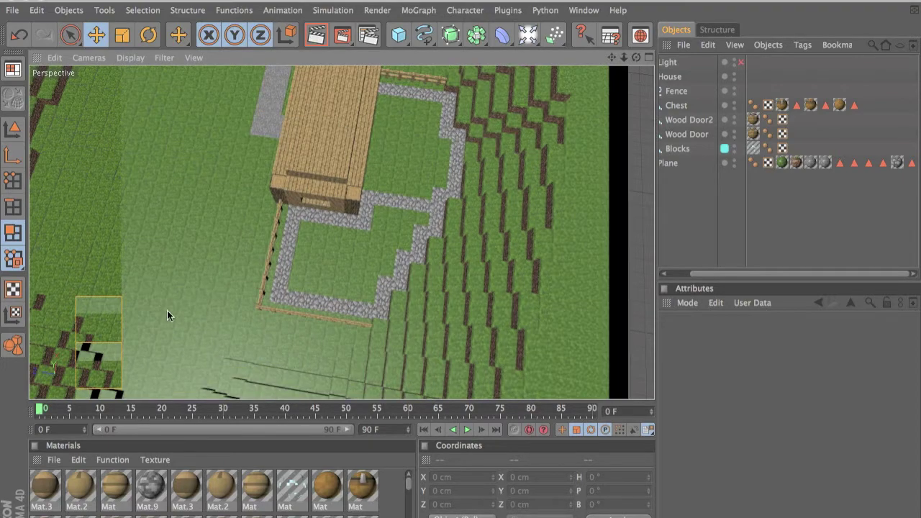
Step: Enable the Light and render the perspective view with it
alt+drag(252, 312, 685, 228)
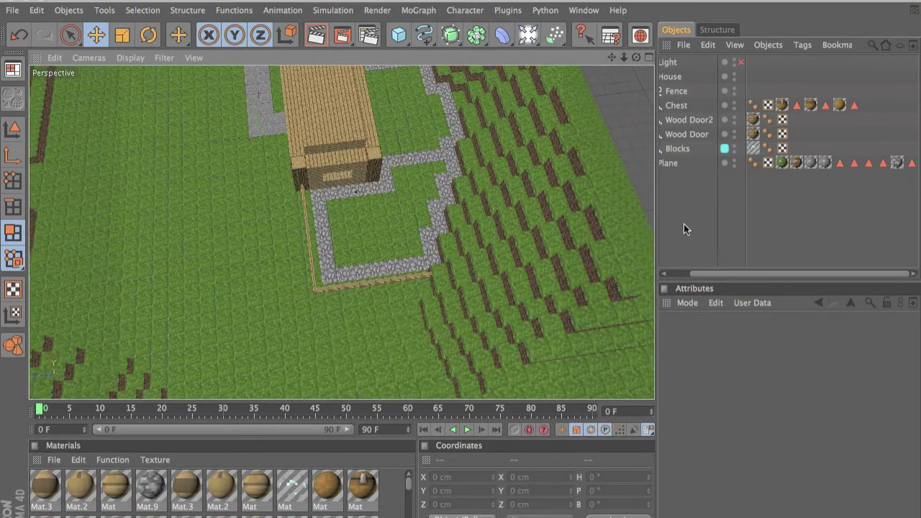
click(736, 62)
click(311, 34)
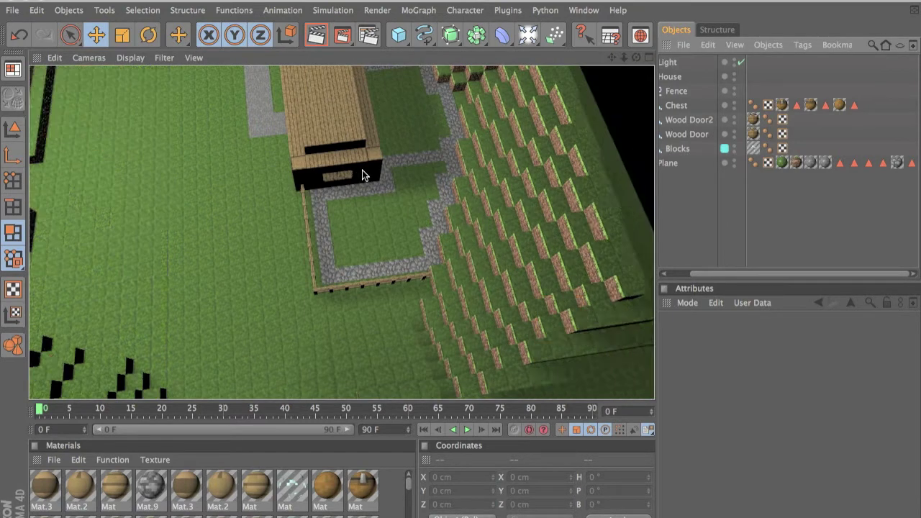
Step: Examine the lit cobblestone path and the fence beside the house from several angles up close
alt+drag(461, 338, 461, 195)
scroll(459, 194, up, 8)
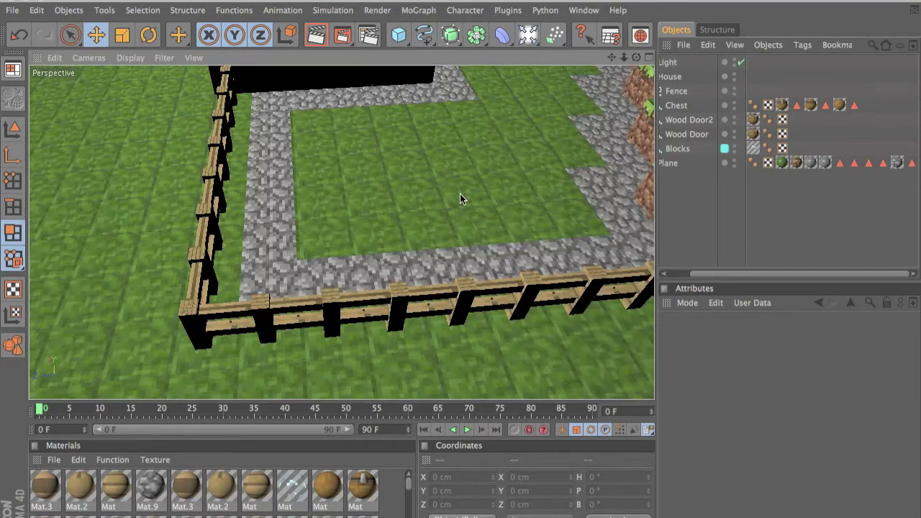
alt+drag(438, 303, 459, 193)
scroll(464, 191, down, 2)
scroll(465, 191, up, 2)
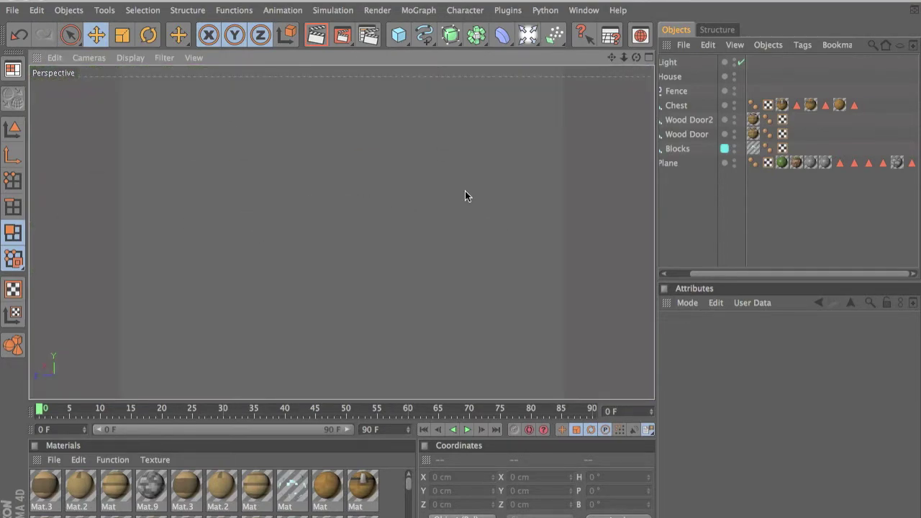
scroll(465, 191, down, 8)
scroll(465, 190, up, 4)
alt+drag(460, 305, 460, 273)
scroll(442, 192, up, 8)
alt+drag(442, 193, 490, 184)
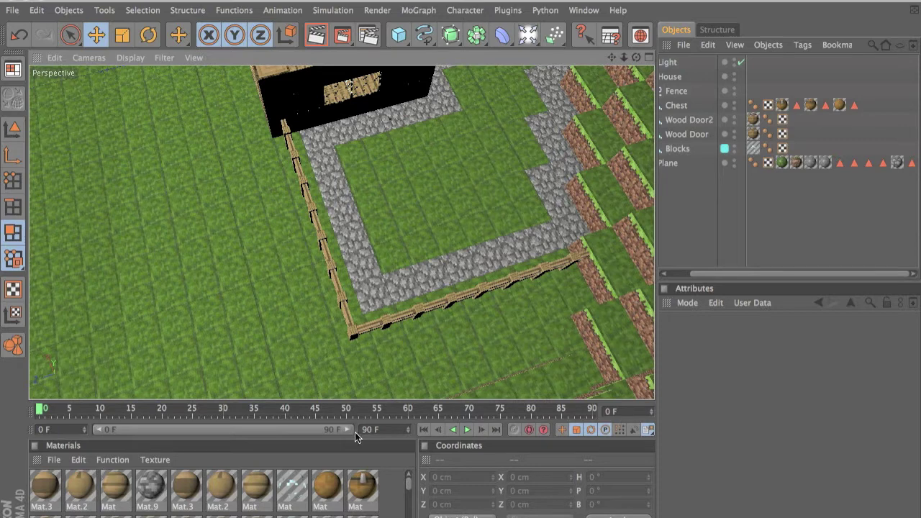
scroll(355, 435, down, 5)
scroll(355, 434, up, 2)
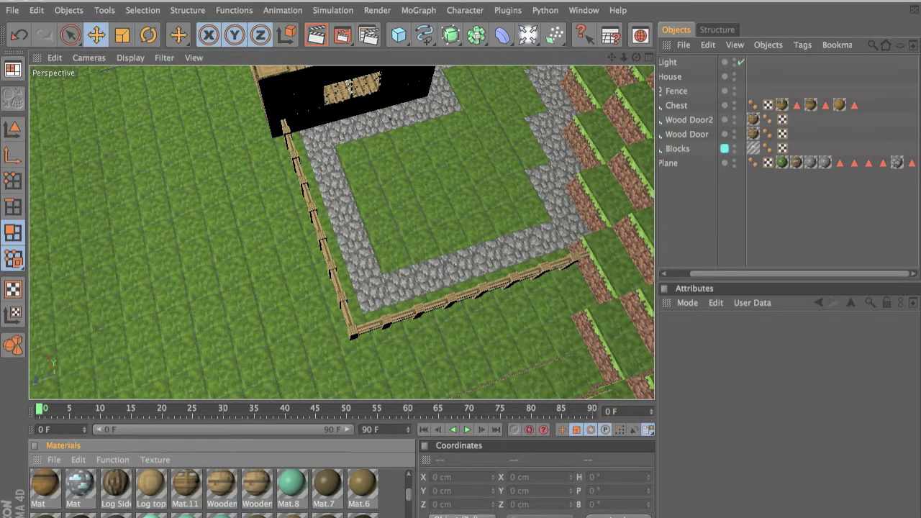
click(640, 35)
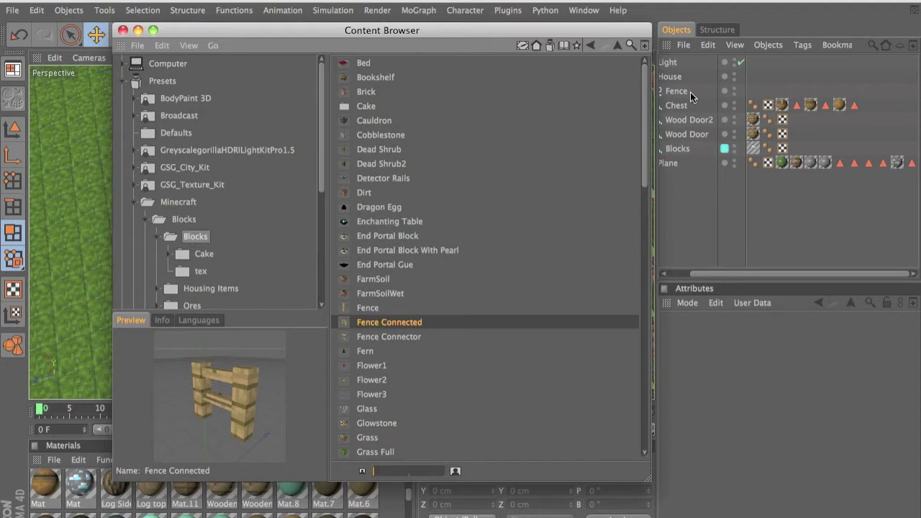
scroll(385, 148, down, 15)
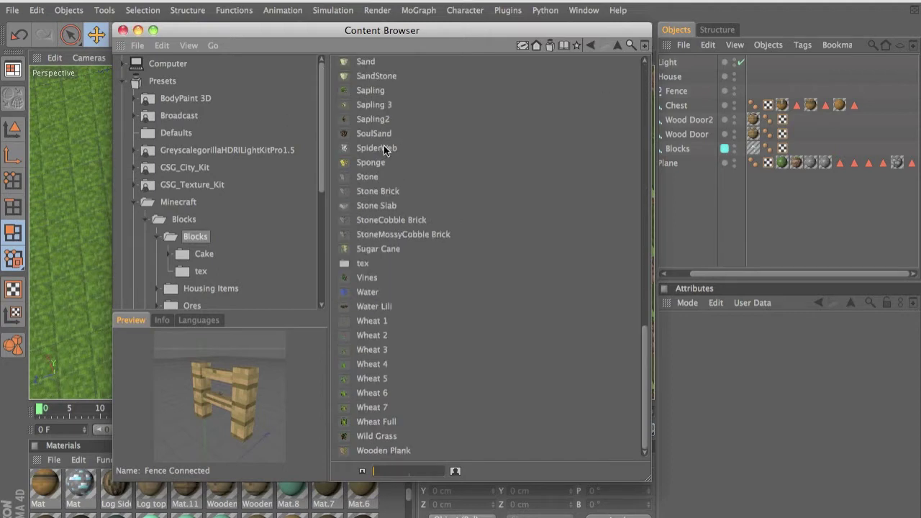
scroll(384, 149, up, 15)
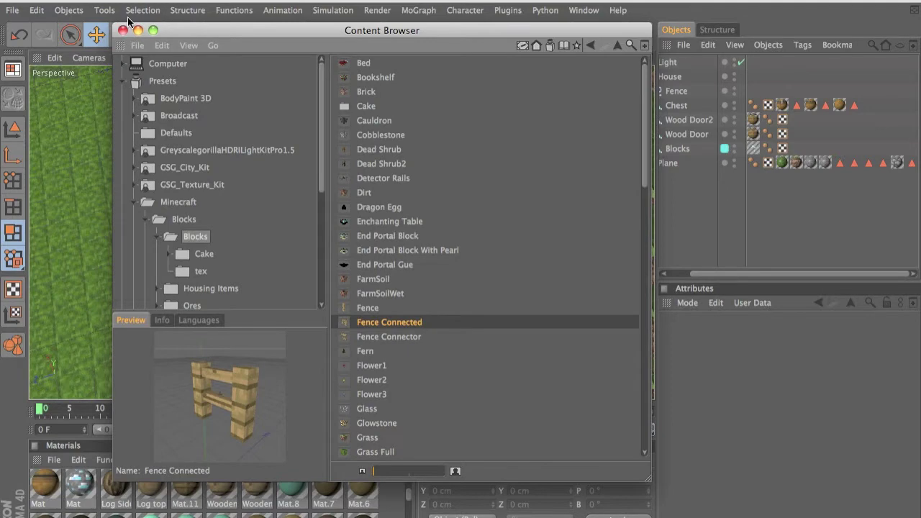
click(124, 30)
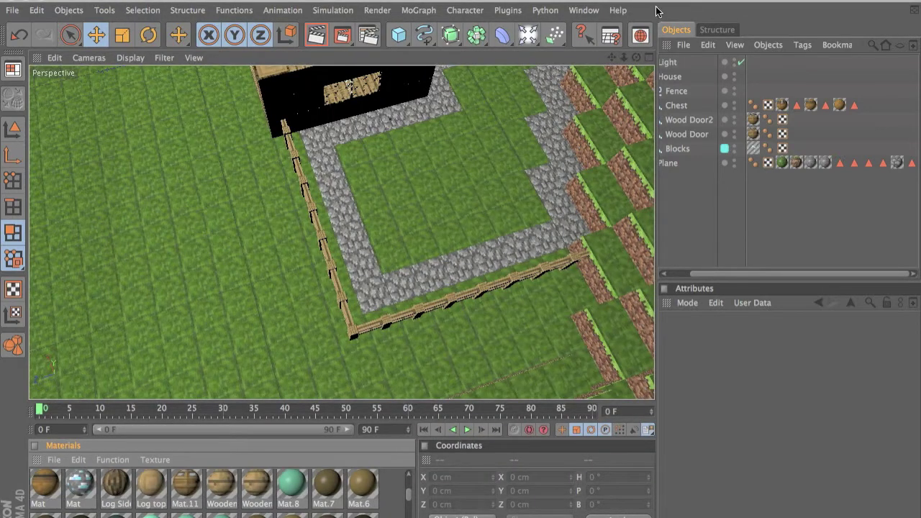
Step: Add the Water preset from the Minecraft Blocks library to the scene
click(640, 41)
scroll(421, 231, down, 10)
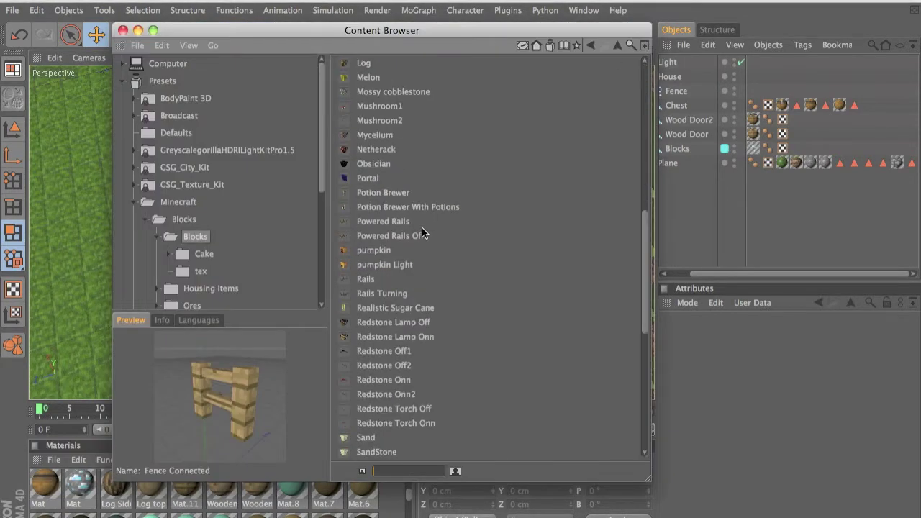
scroll(421, 229, down, 9)
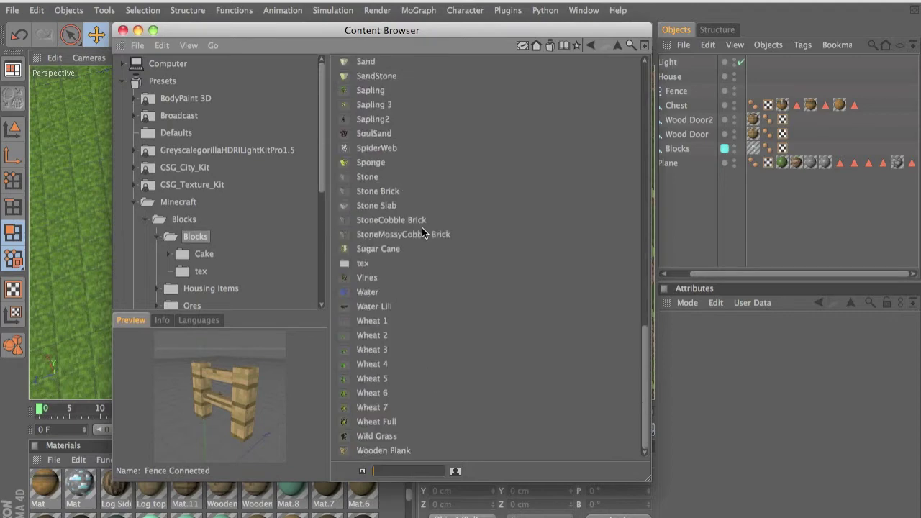
double_click(374, 292)
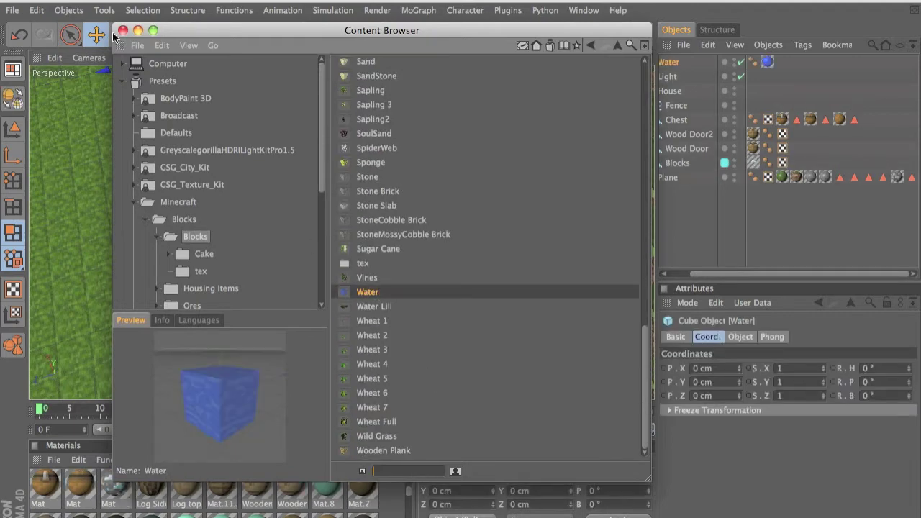
click(124, 31)
Step: Inspect the Water block by the house up close, and delete that object from the scene
scroll(157, 87, down, 2)
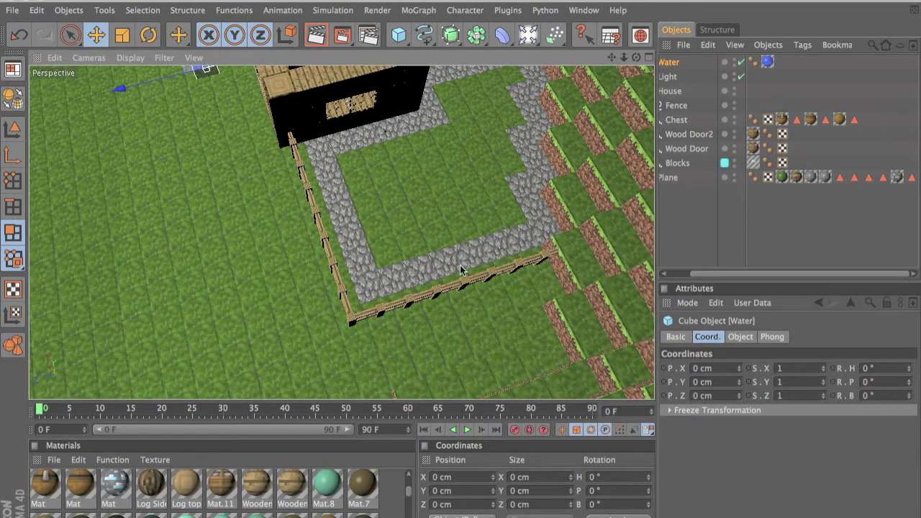
alt+middle_drag(128, 79, 461, 269)
scroll(460, 270, up, 3)
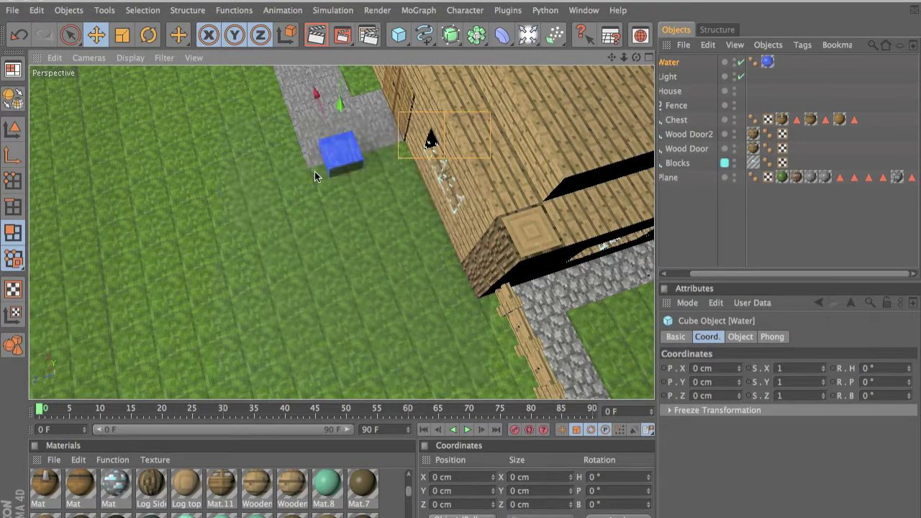
scroll(314, 171, up, 5)
scroll(464, 281, down, 6)
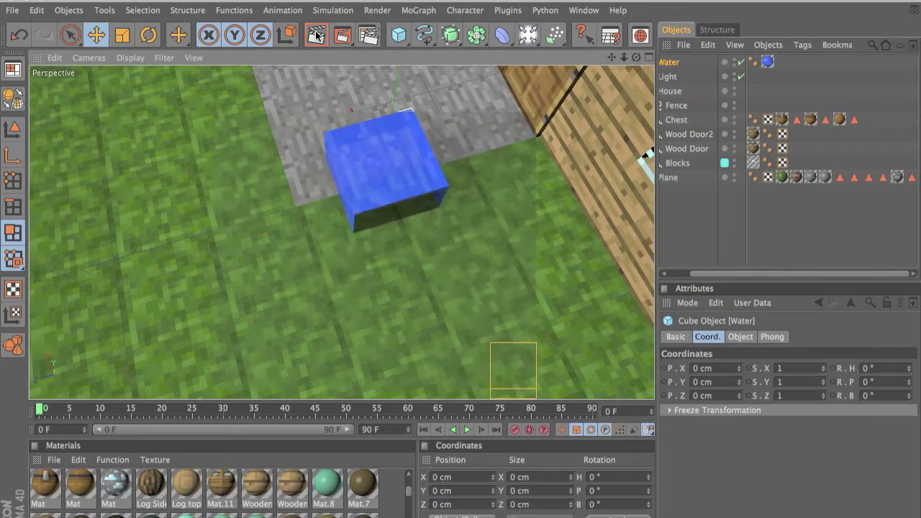
scroll(360, 206, down, 4)
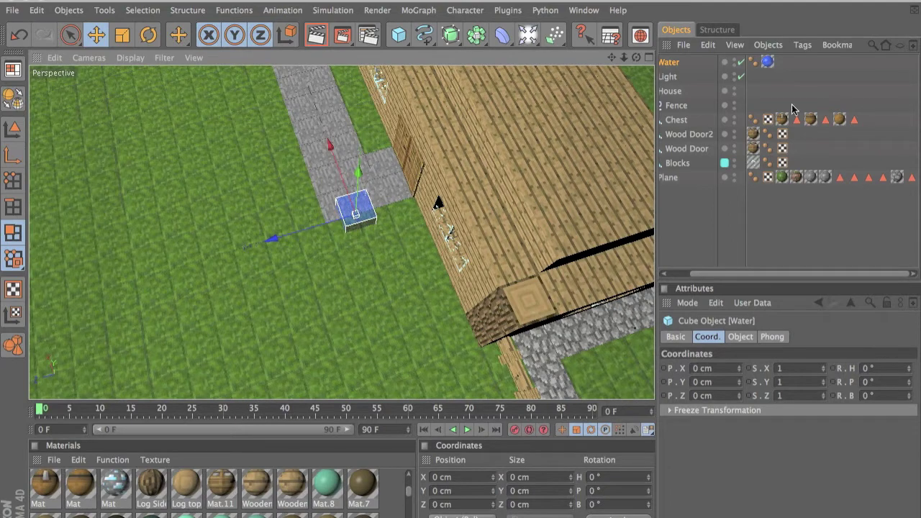
click(688, 62)
click(688, 62)
key(Delete)
mouse_move(388, 259)
alt+mouse_down()
mouse_move(460, 265)
mouse_move(525, 241)
mouse_move(396, 261)
alt+mouse_up()
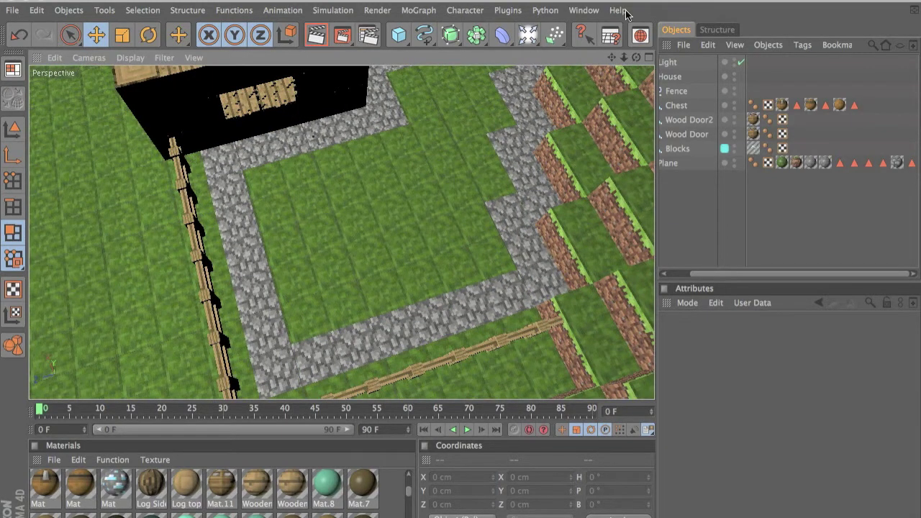
click(422, 247)
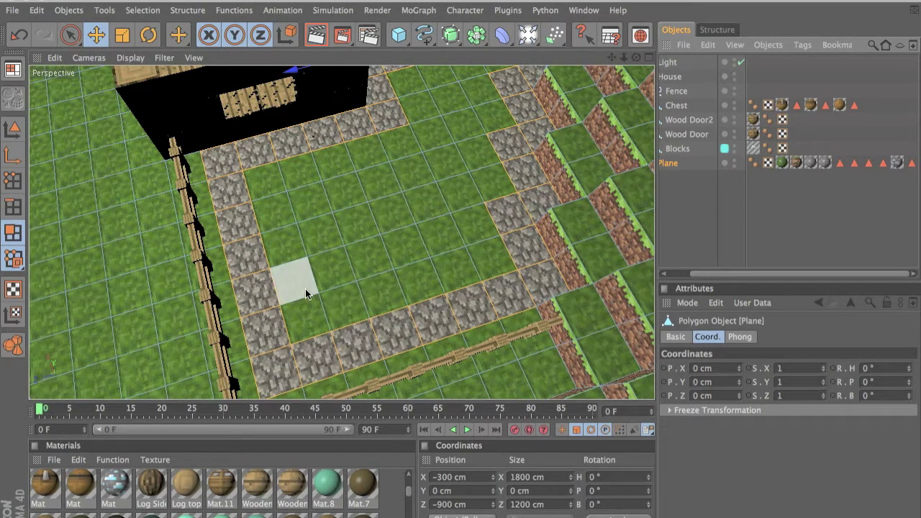
shift+drag(308, 196, 339, 285)
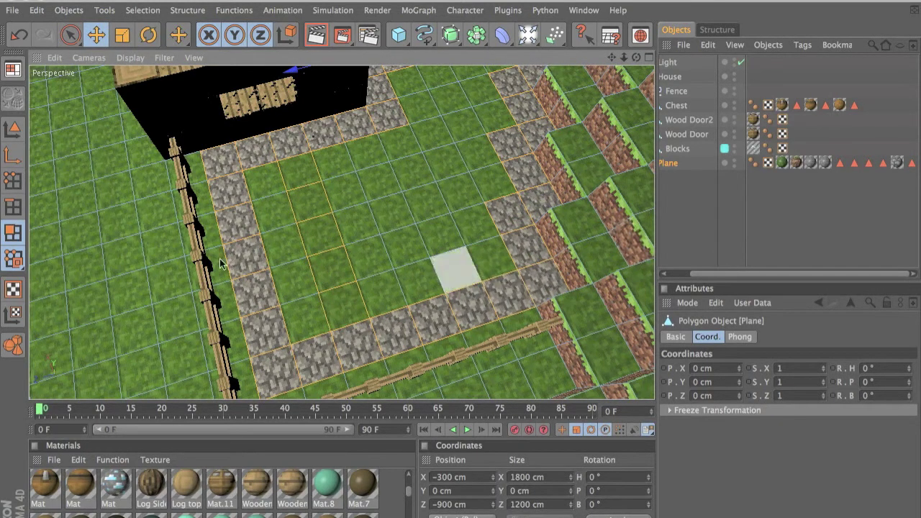
click(317, 234)
shift+drag(333, 268, 344, 296)
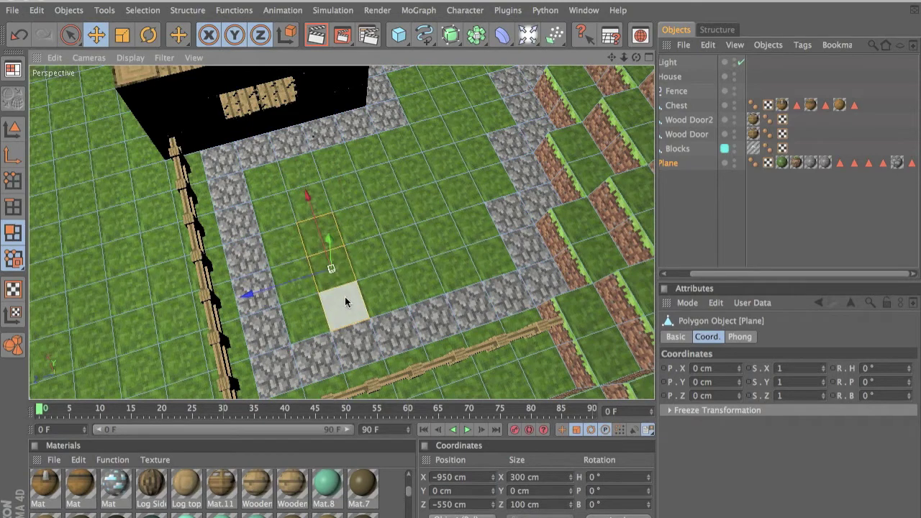
shift+click(295, 186)
shift+click(289, 182)
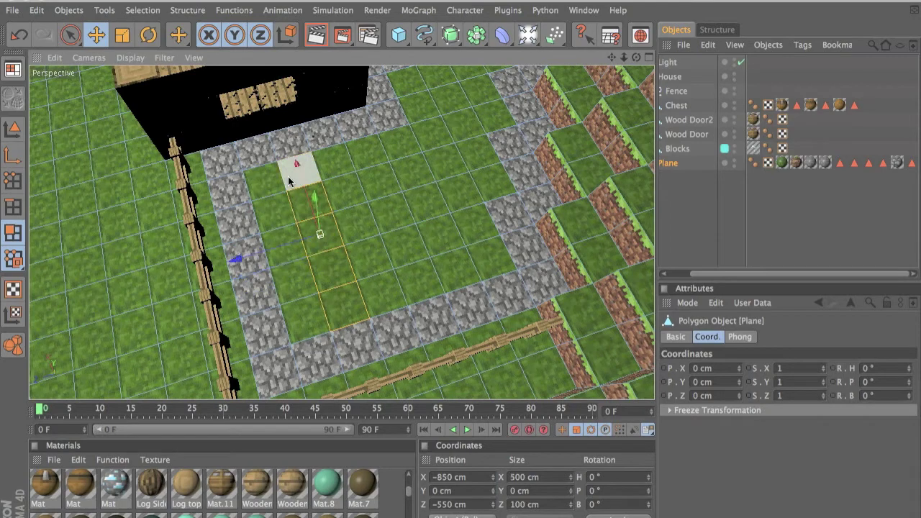
click(288, 285)
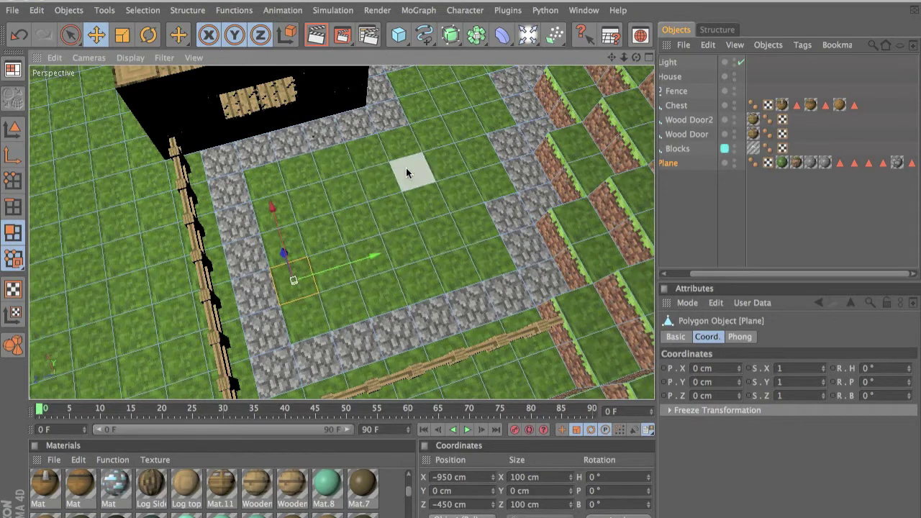
Step: Select two parallel rows of five grass polygons inside the path, one row apart, and apply the blue Mat.2 water material to them
click(312, 236)
shift+click(298, 210)
shift+click(292, 180)
shift+click(330, 268)
shift+click(342, 305)
shift+click(416, 279)
shift+click(398, 231)
shift+click(379, 205)
shift+click(372, 179)
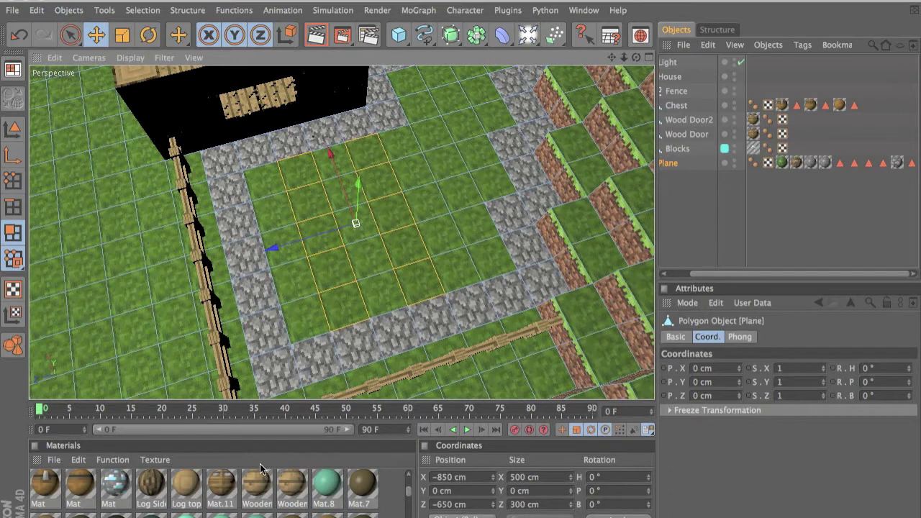
scroll(135, 496, down, 1)
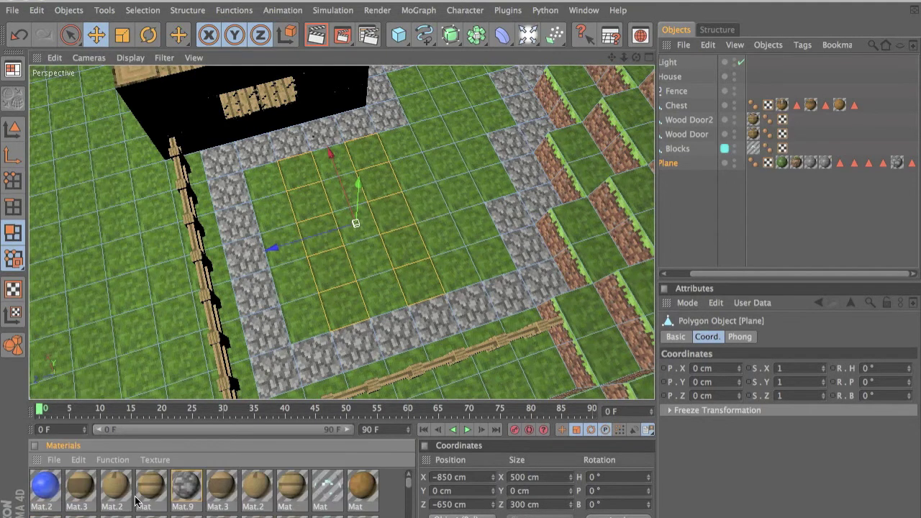
drag(137, 500, 271, 314)
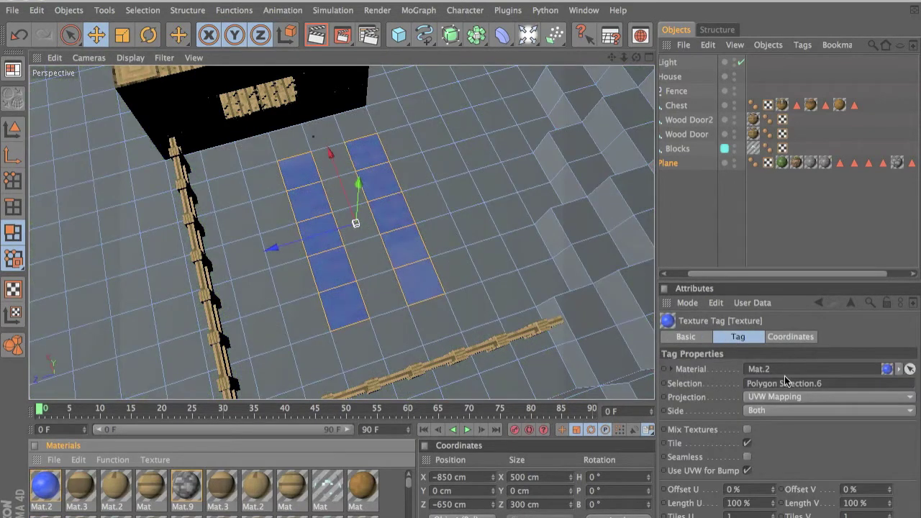
Step: Set Tiles U and Tiles V of the Mat.2 water texture tag to 2 and its projection to Cubic
double_click(741, 503)
key(Tab)
text(2)
key(Tab)
text(2)
key(Return)
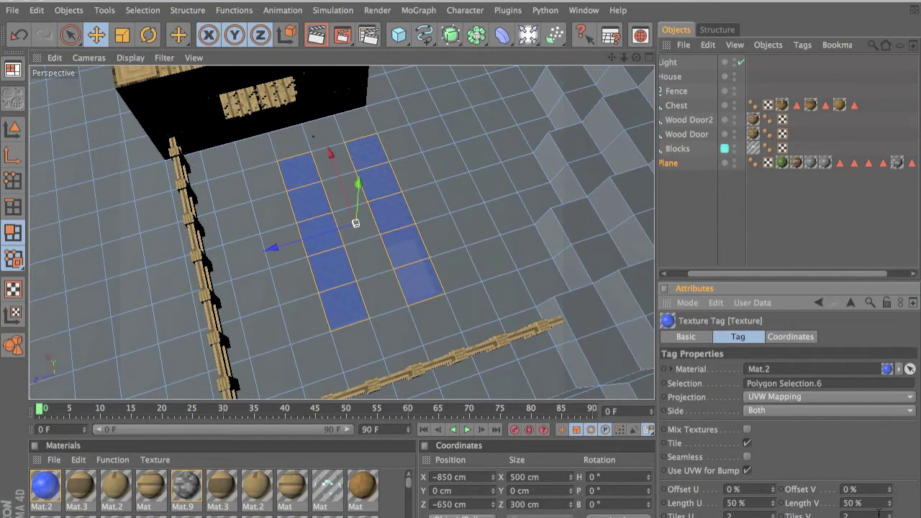
click(850, 397)
click(761, 451)
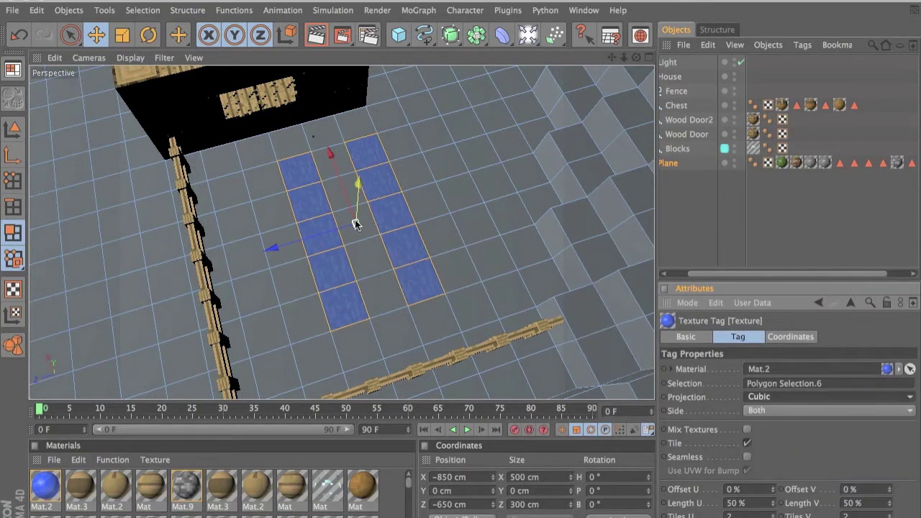
Step: Render the perspective view with the two water strips, and reselect the Plane
click(761, 180)
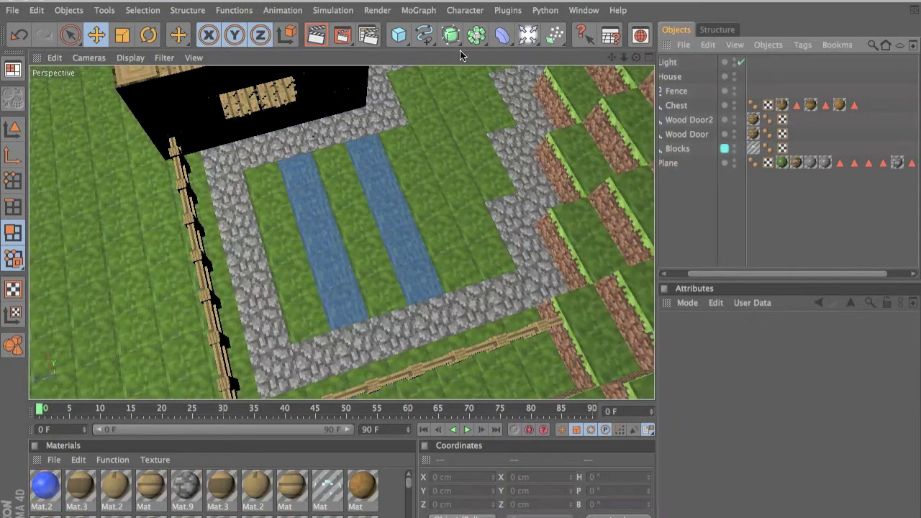
click(321, 30)
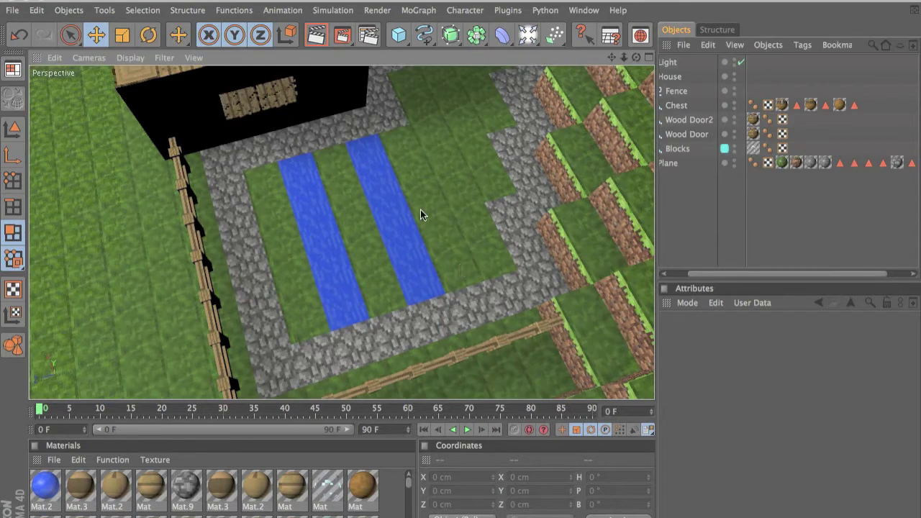
click(403, 195)
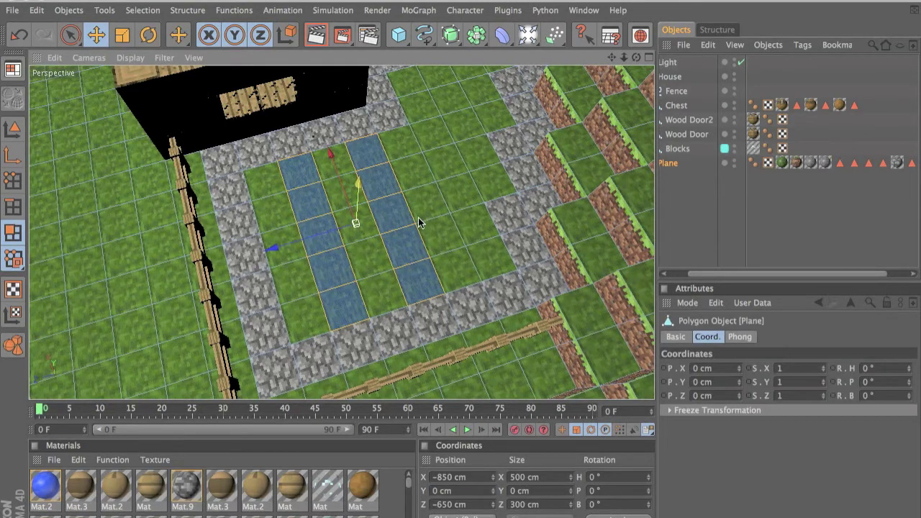
Step: Try to lower the selected water strips along the Y axis
alt+drag(460, 265, 394, 237)
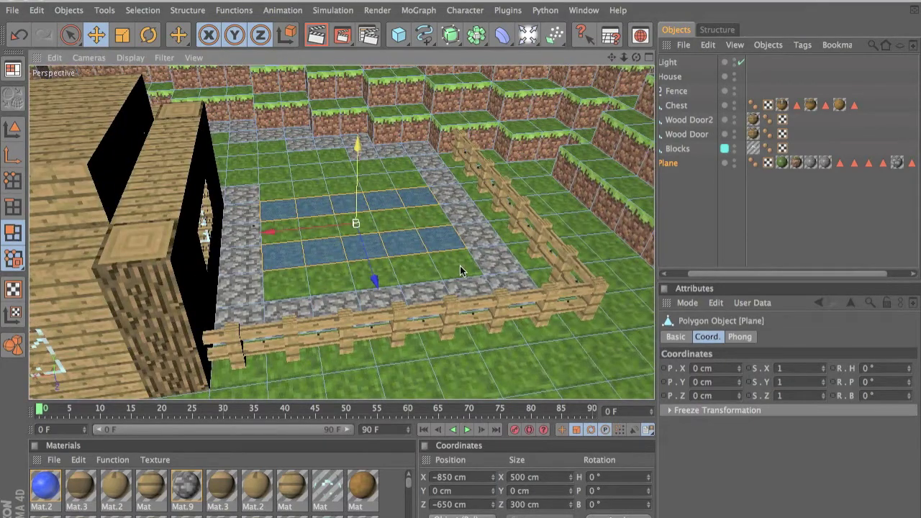
drag(358, 145, 356, 178)
key(ctrl+z)
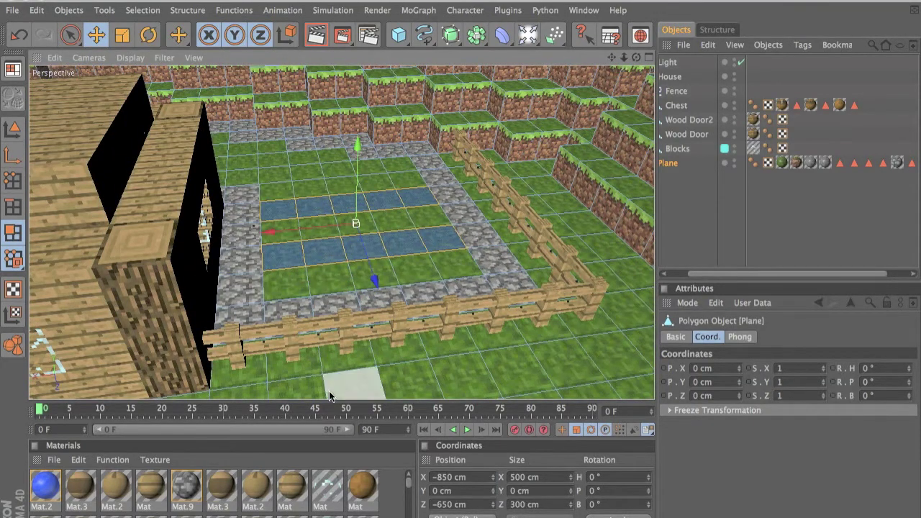
Step: Turn off movement quantizing and try to scale the selected water strips
click(123, 35)
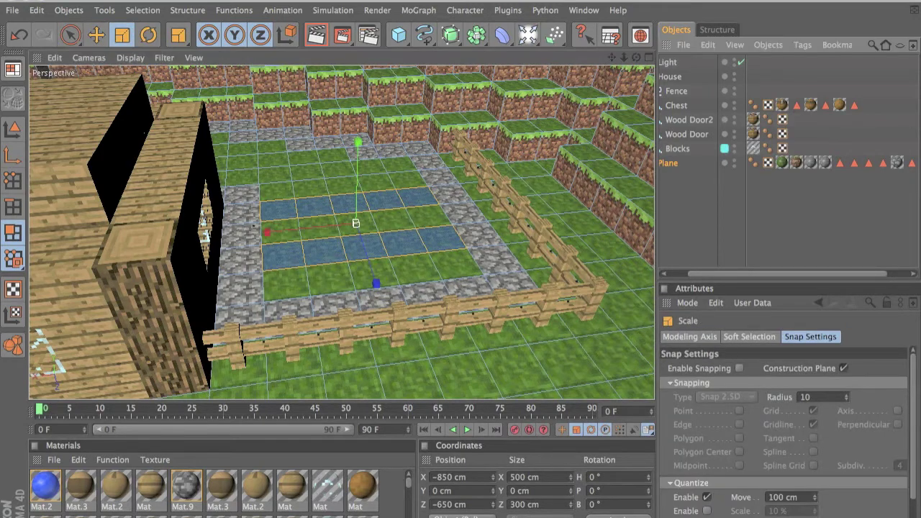
click(706, 497)
drag(355, 208, 460, 268)
key(ctrl+z)
Step: Try to shift the water strips slightly downward without quantizing, viewed from near ground level
alt+drag(366, 183, 374, 151)
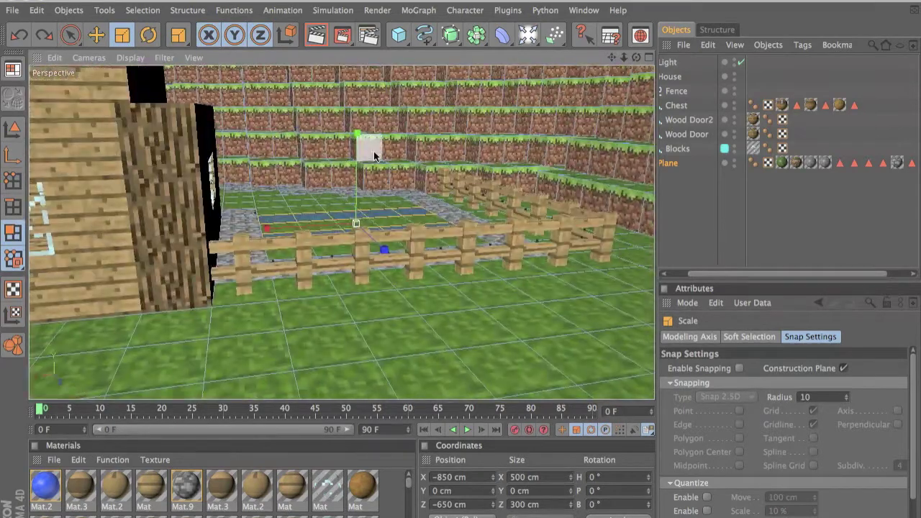
key(space)
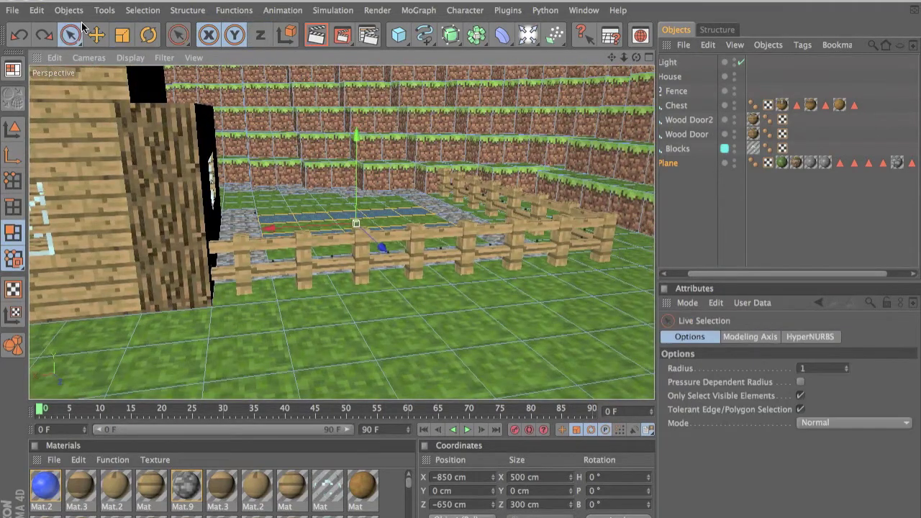
key(e)
mouse_move(357, 162)
mouse_down()
mouse_move(357, 189)
mouse_move(356, 166)
mouse_up()
key(ctrl+z)
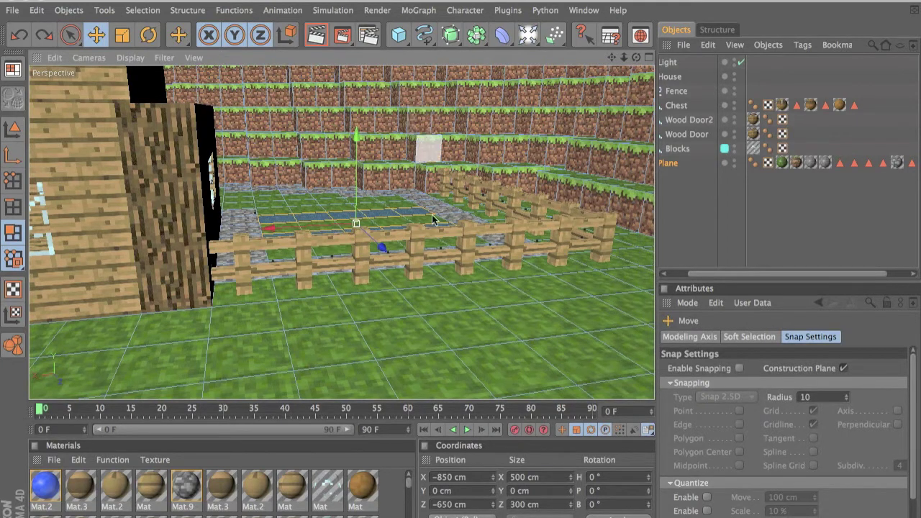
Step: Try to extrude the selected water strip polygons
right_click(381, 232)
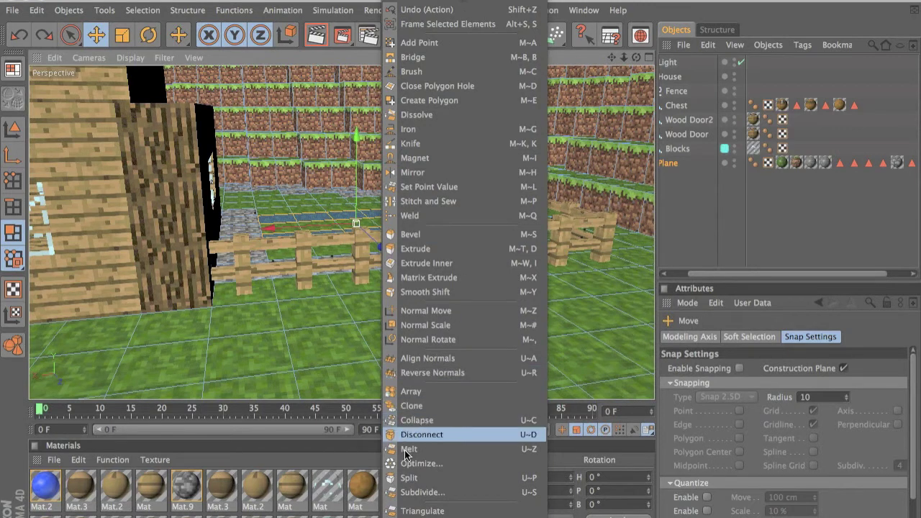
click(432, 248)
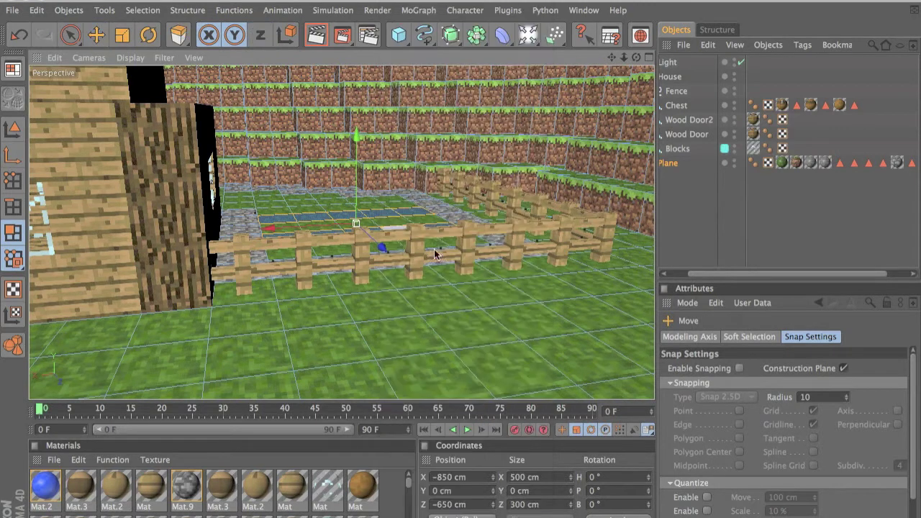
drag(464, 267, 368, 172)
key(super+z)
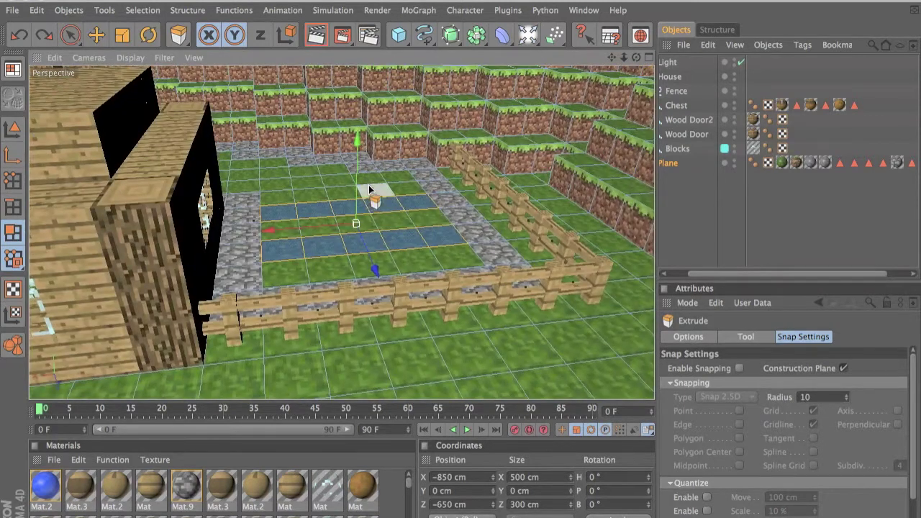
Step: Try to extrude the selected water strips 20 cm downward, and undo the extrusion
drag(459, 265, 436, 210)
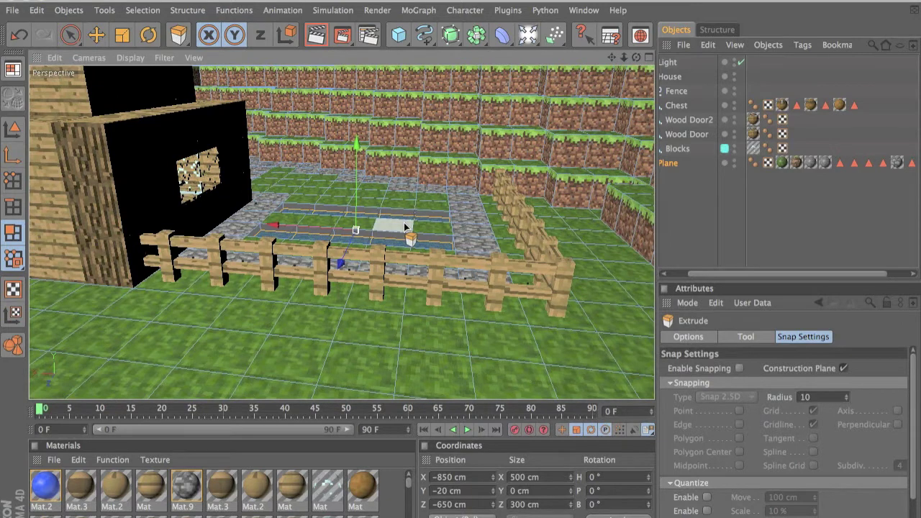
drag(461, 268, 405, 218)
key(ctrl+z)
mouse_move(425, 124)
alt+mouse_down()
mouse_move(459, 265)
mouse_move(492, 240)
mouse_move(427, 129)
alt+mouse_up()
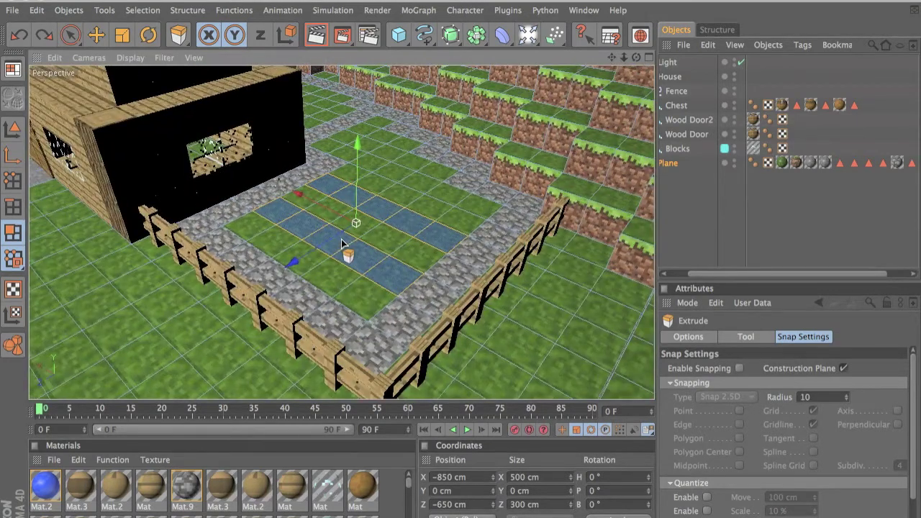
alt+drag(342, 243, 216, 180)
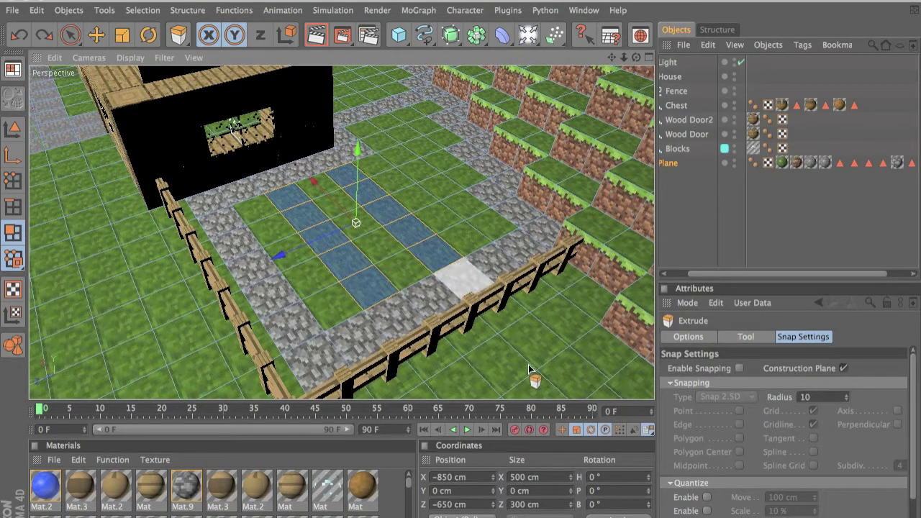
Step: Load the FarmSoilWet block into the scene from the Minecraft Blocks presets
click(306, 288)
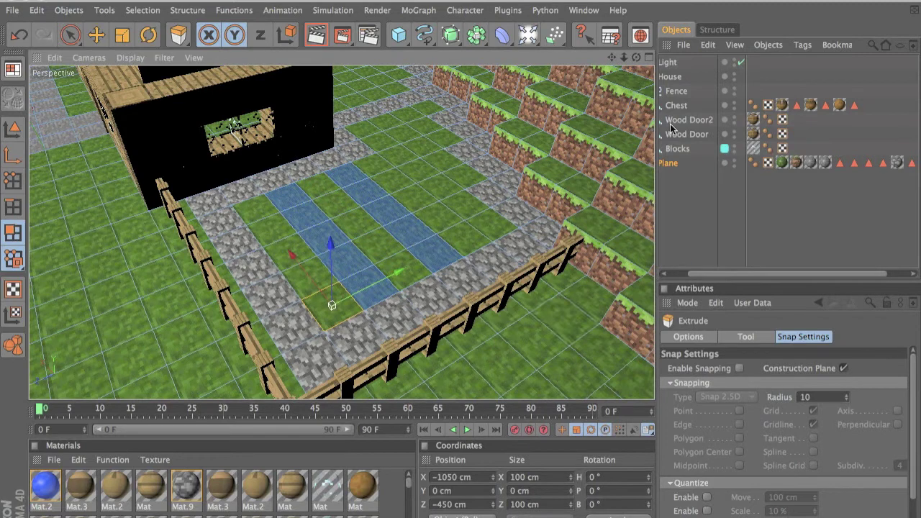
click(641, 34)
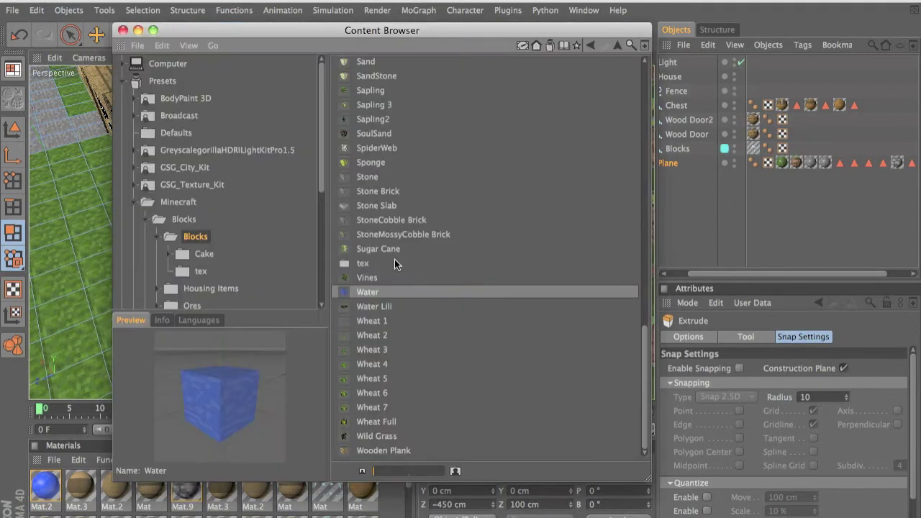
right_click(359, 361)
click(399, 222)
scroll(398, 222, up, 10)
scroll(400, 227, up, 8)
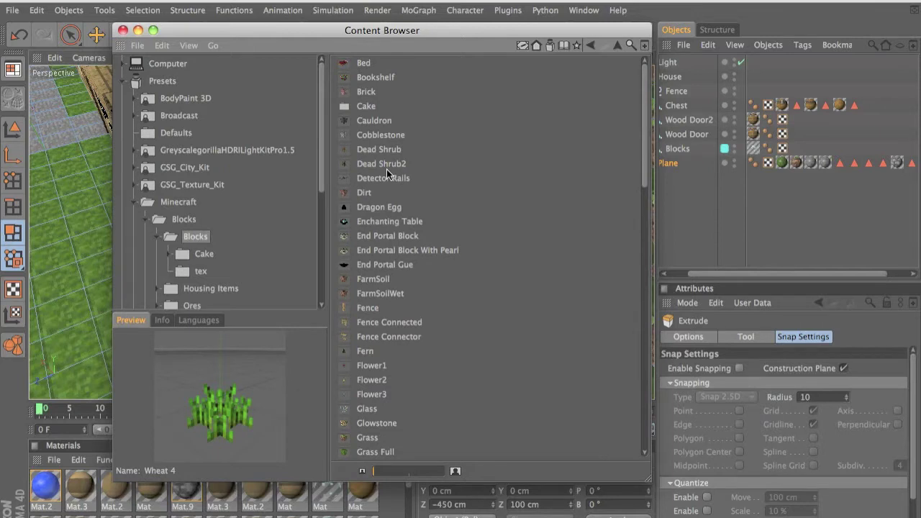
click(393, 279)
click(390, 294)
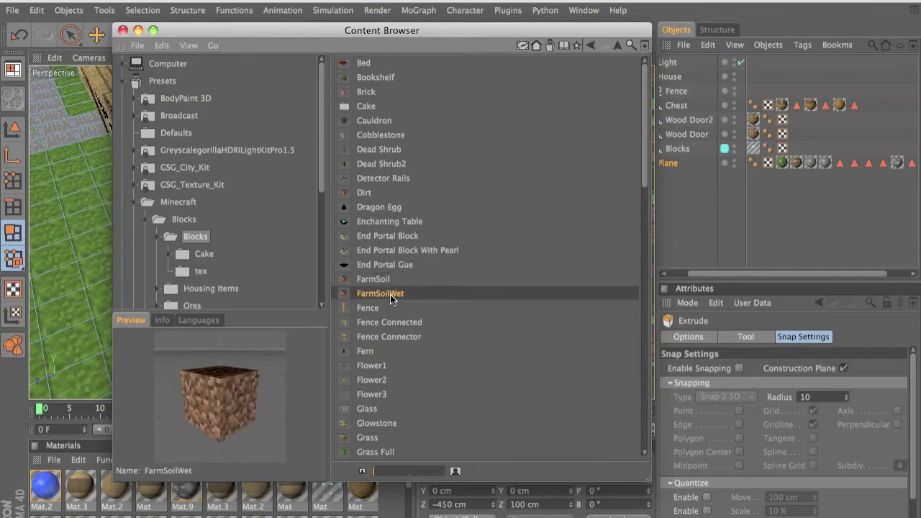
double_click(390, 294)
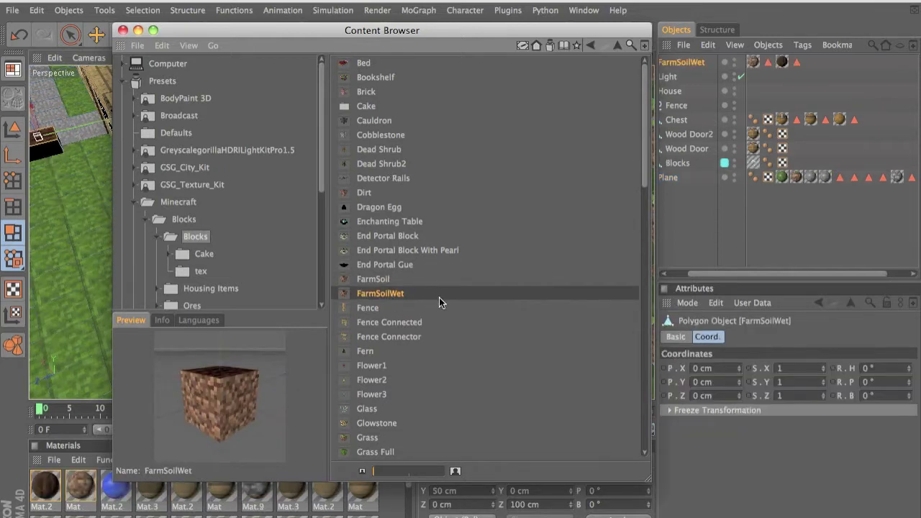
Step: Close the preset browser and delete the imported FarmSoilWet object, keeping its materials
click(123, 29)
click(677, 62)
key(Delete)
Step: Select the two grass rows bordering the near water strip on the Plane and apply the dark wet soil material Mat.2
drag(44, 486, 333, 295)
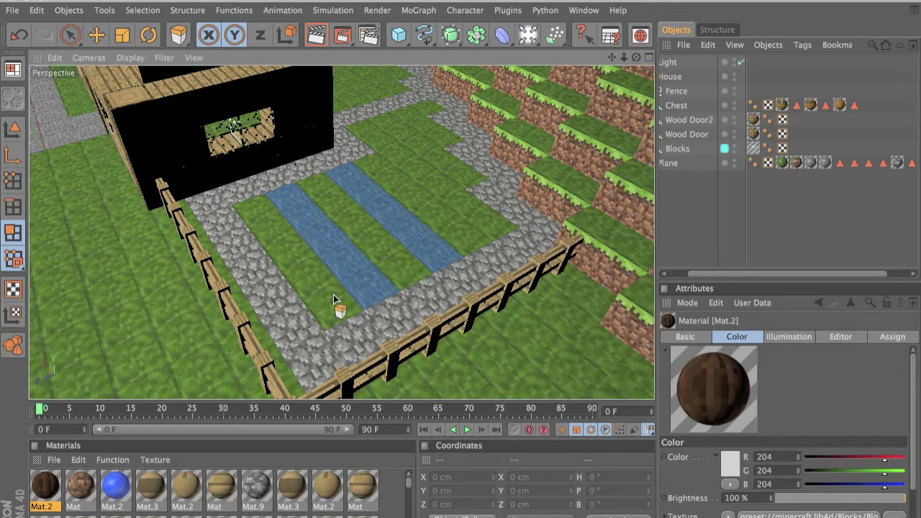
click(72, 36)
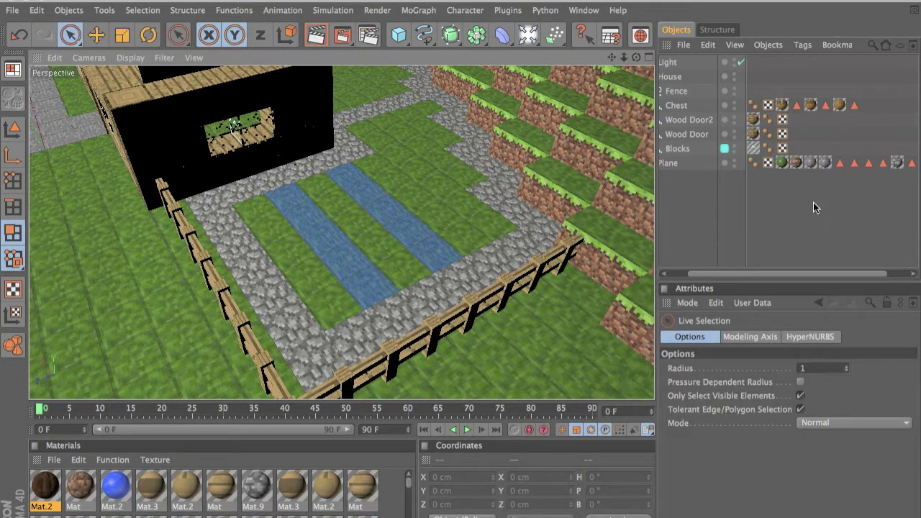
click(668, 166)
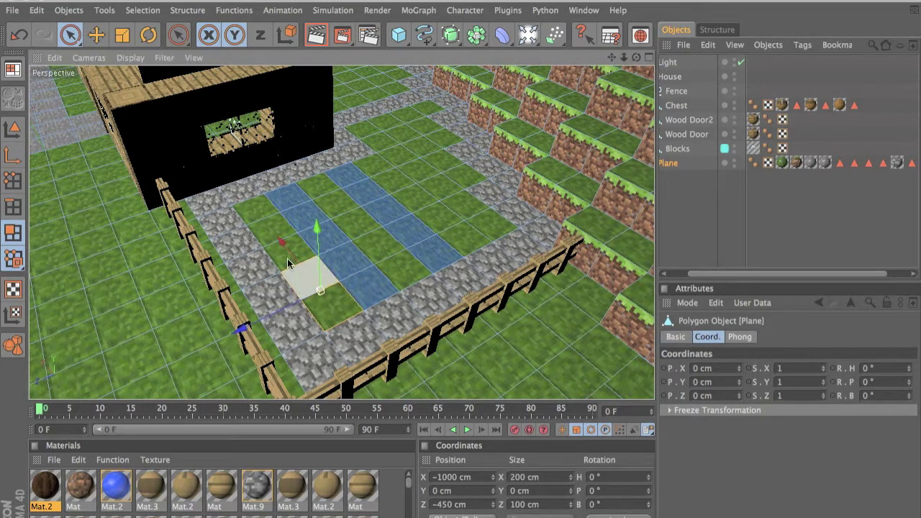
drag(288, 259, 338, 208)
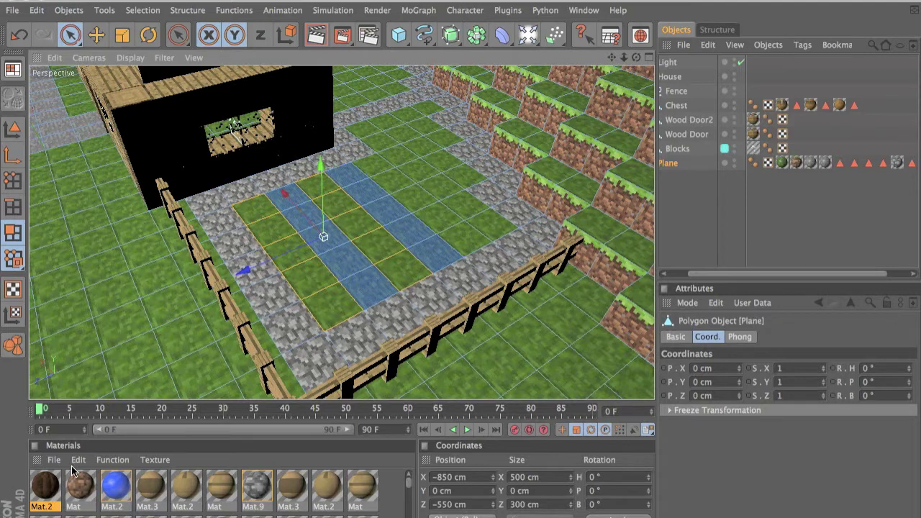
drag(71, 465, 306, 269)
Step: Set the soil texture's projection to Cubic and its tiling to 2 in U and V
click(768, 397)
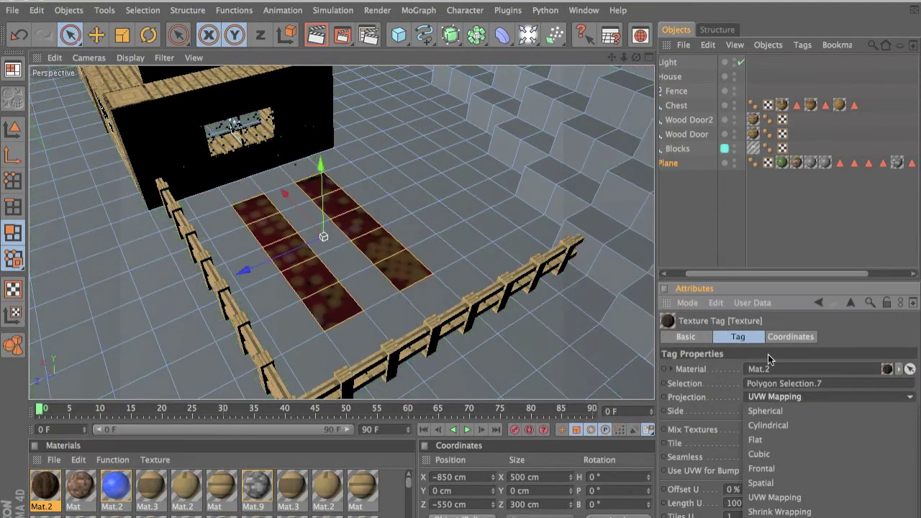
click(768, 455)
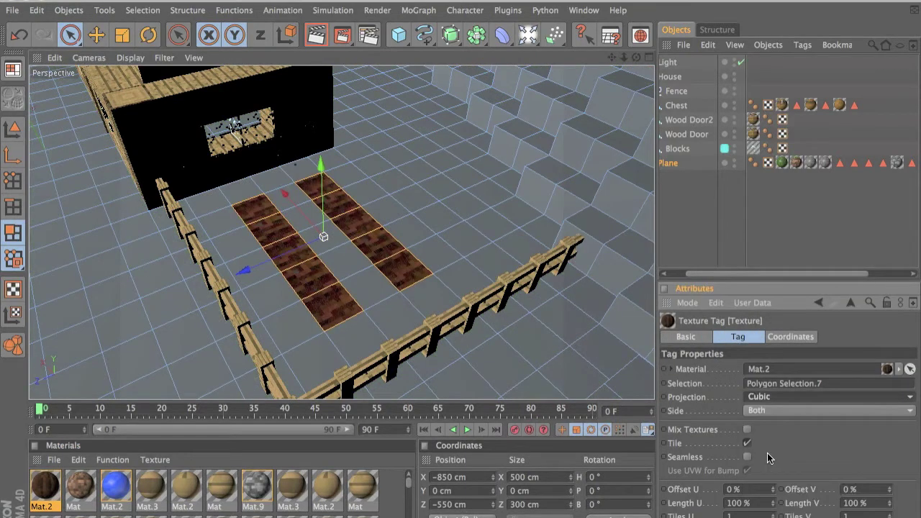
click(755, 516)
text(2)
key(Return)
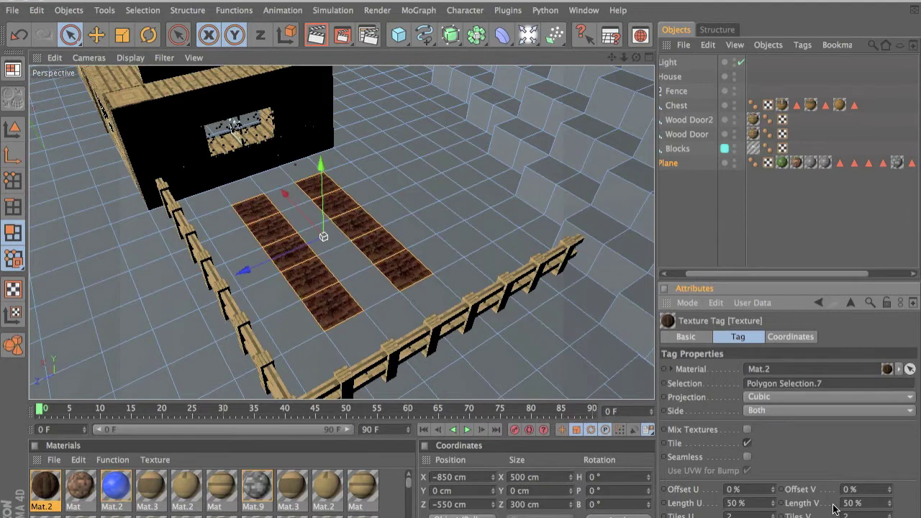
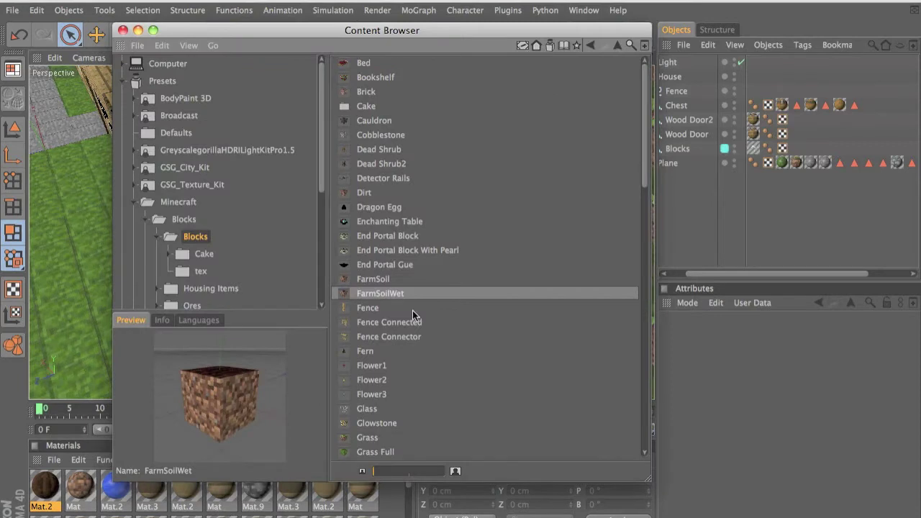
Step: Load the Wheat 6 and Wheat Full presets into the scene and close the preset browser
click(342, 393)
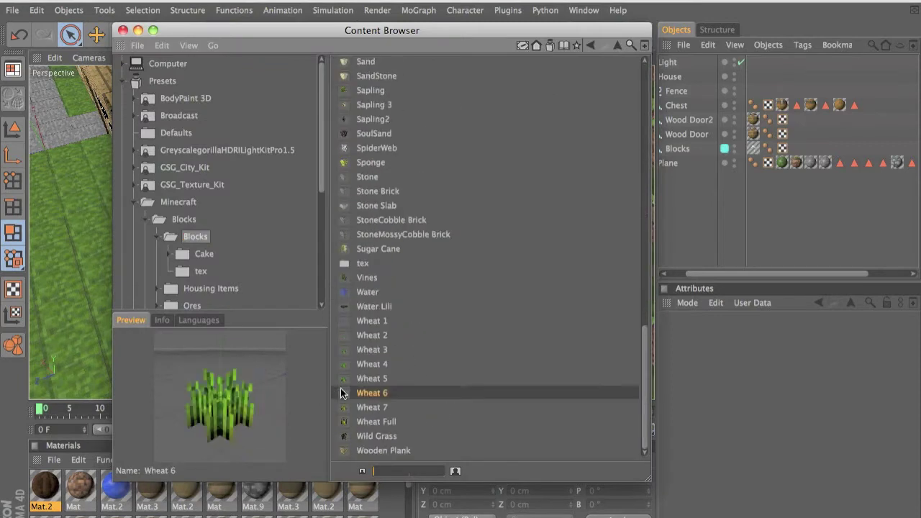
double_click(342, 393)
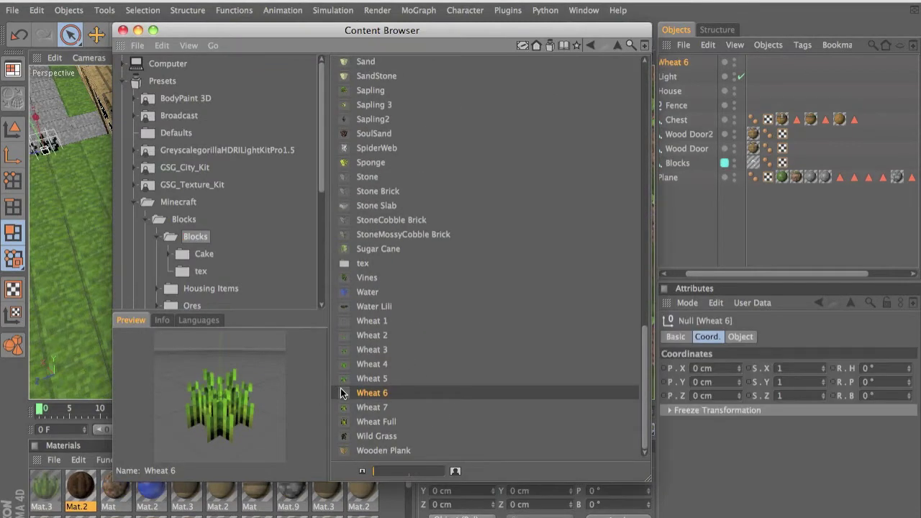
double_click(344, 421)
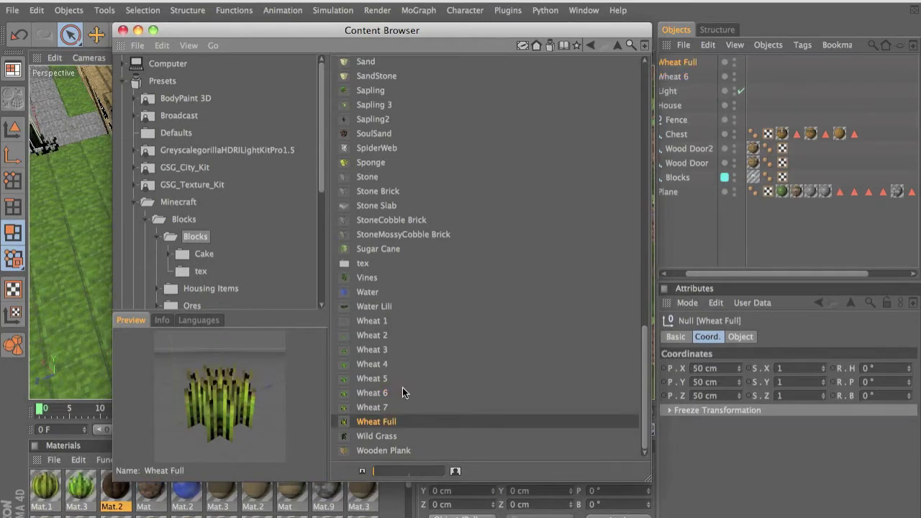
click(123, 30)
Step: Move the Wheat Full object along X and Z onto the house-side end of the soil row nearest the fence
alt+drag(529, 267, 114, 205)
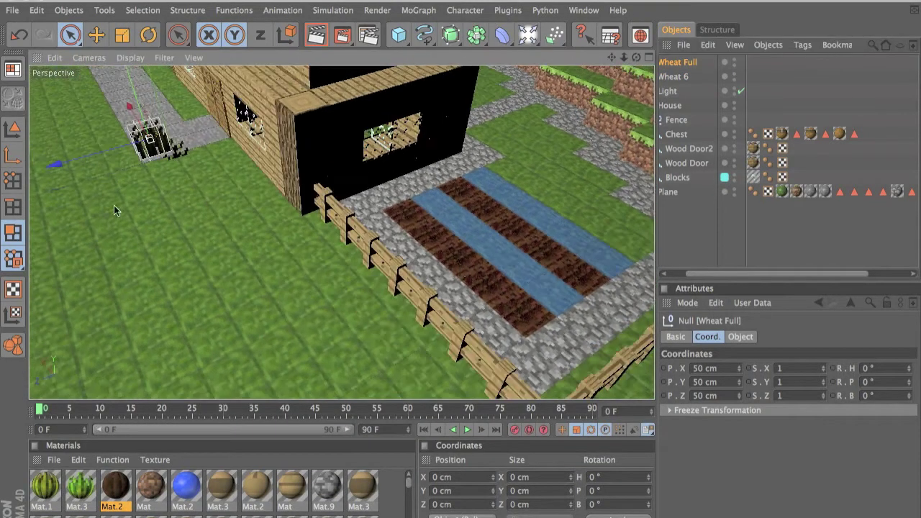
drag(128, 109, 129, 118)
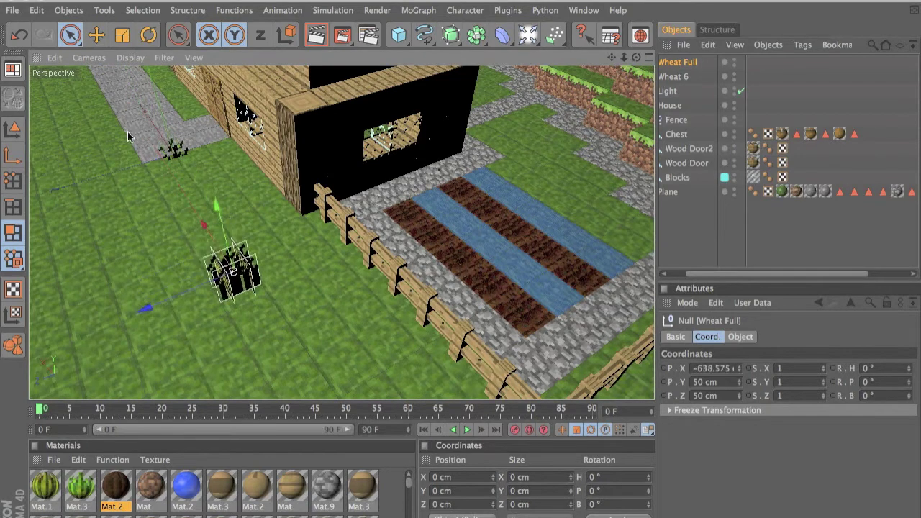
drag(161, 302, 480, 262)
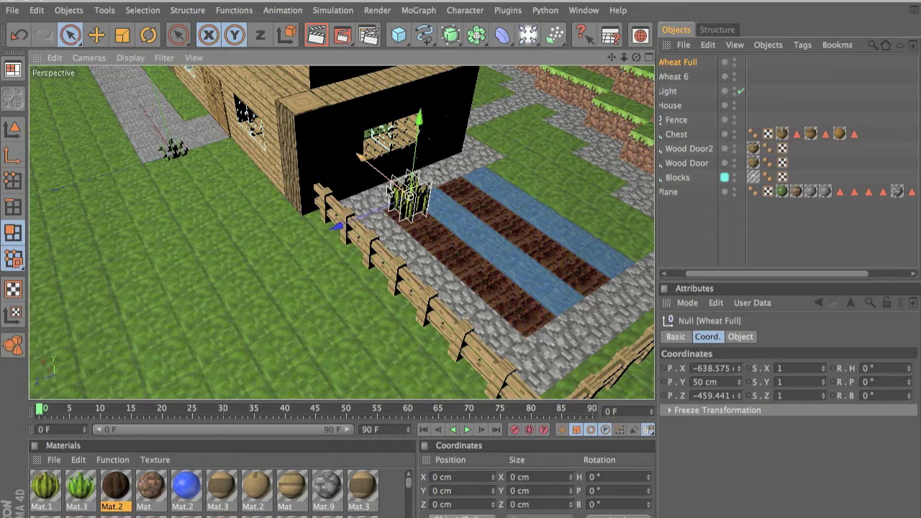
Step: Enable movement quantizing at 100 cm for the Move tool
click(99, 42)
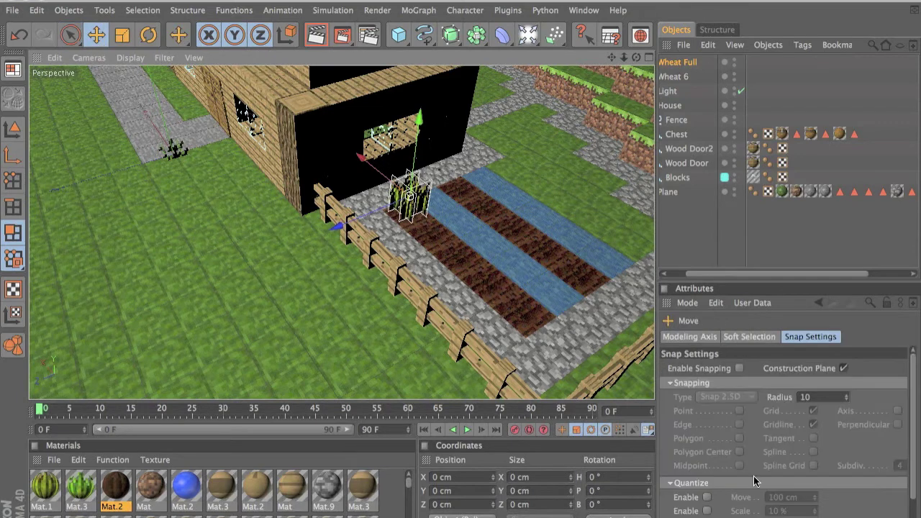
click(707, 497)
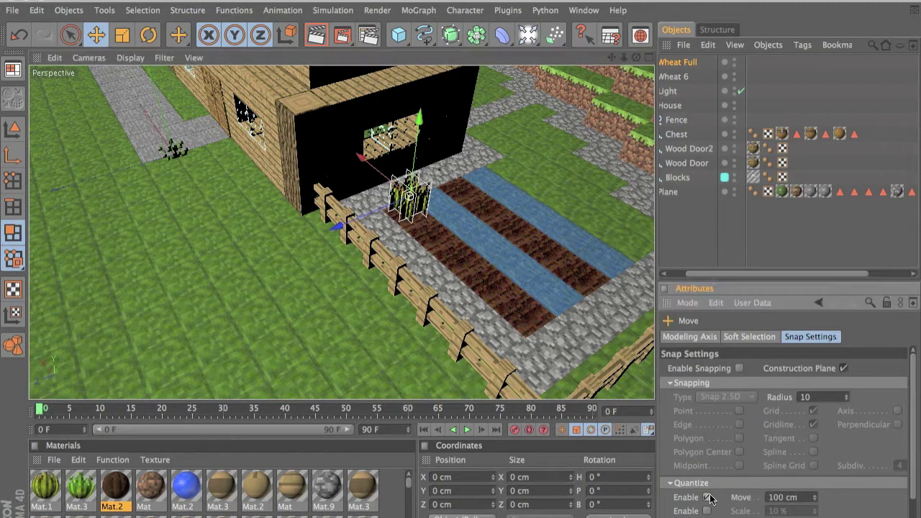
alt+drag(477, 260, 459, 268)
scroll(573, 191, up, 5)
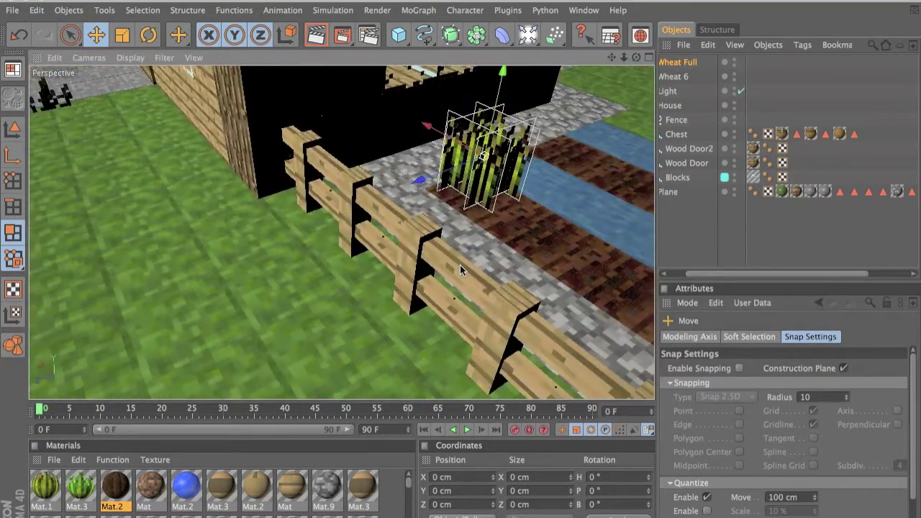
alt+drag(460, 270, 552, 193)
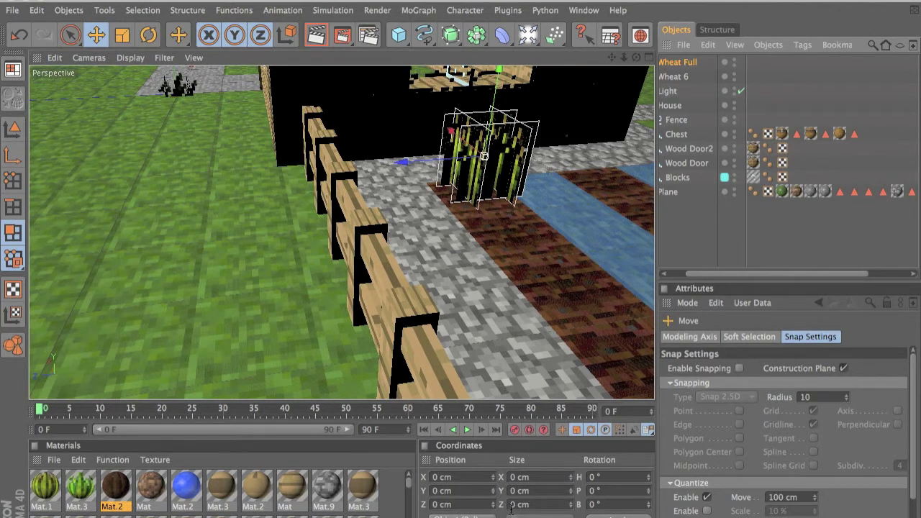
Step: Set the Wheat Full object's X position to -650 cm and its Z position to -450 cm
click(684, 66)
double_click(711, 382)
key(shift+Tab)
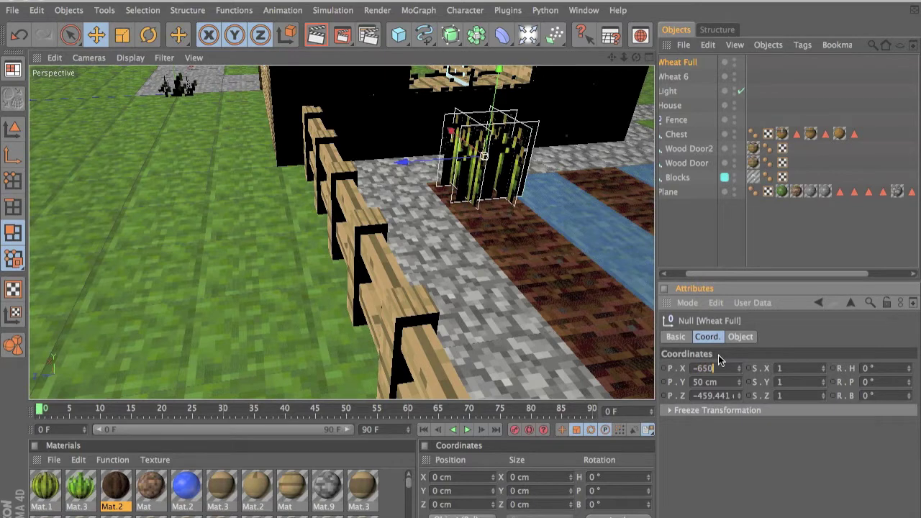
key(Return)
double_click(716, 379)
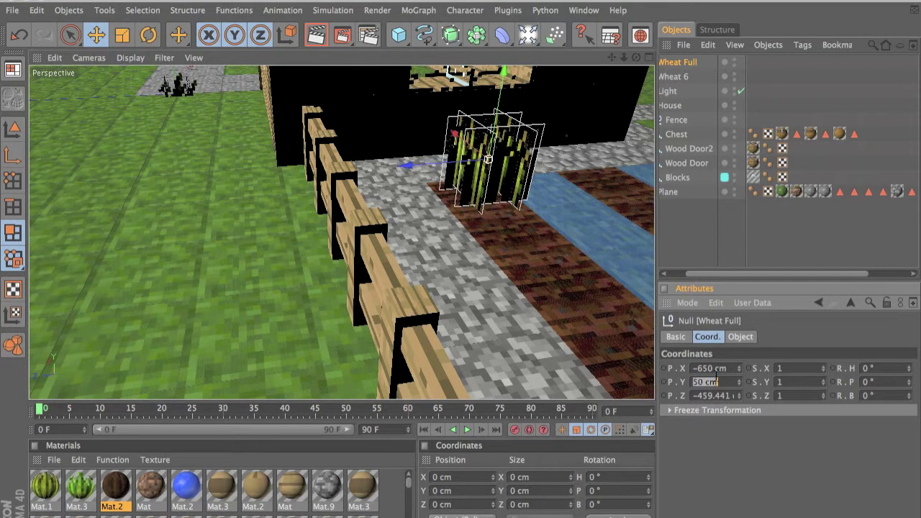
key(Tab)
text(-450)
key(Return)
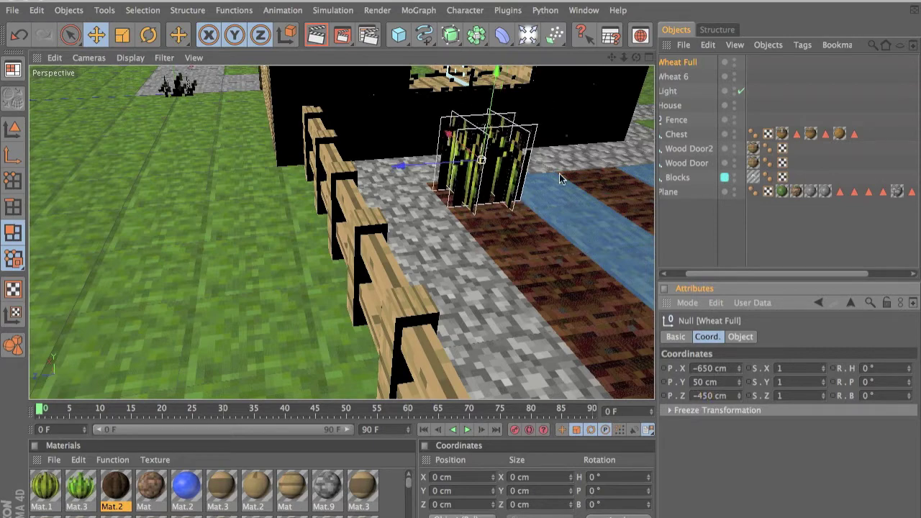
Step: Position the Wheat 6 object at X -650 cm, Y 50 cm and Z -450 cm
alt+drag(560, 179, 536, 232)
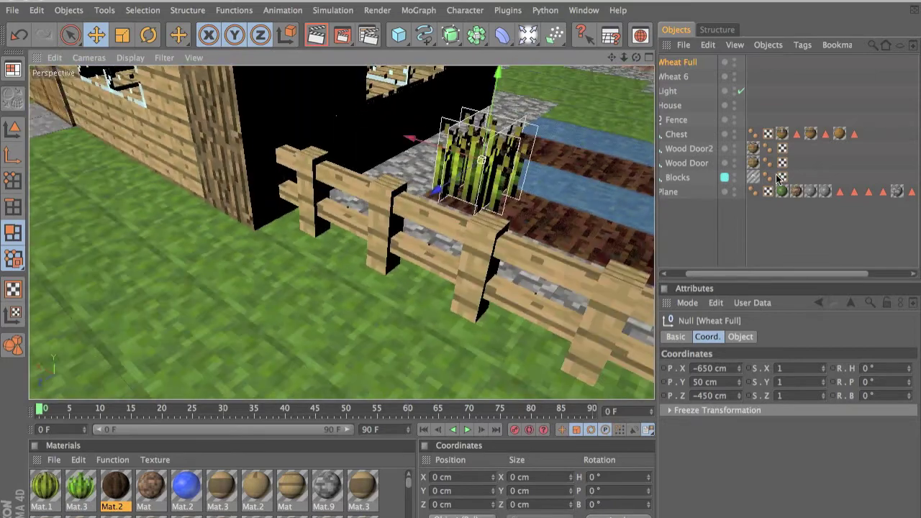
click(692, 77)
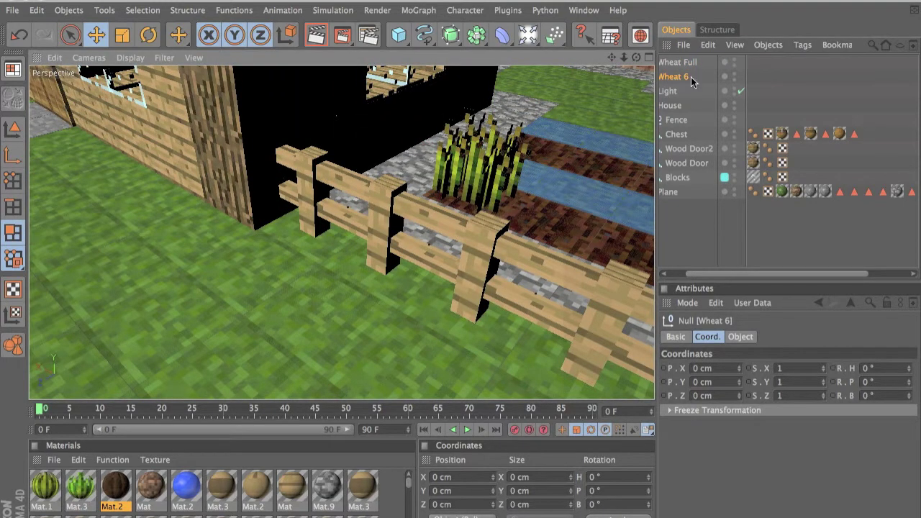
key(Up)
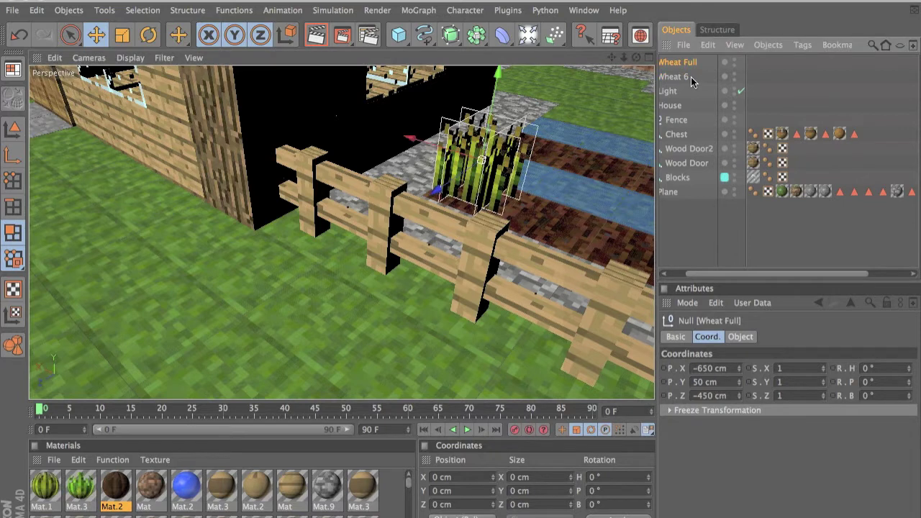
click(687, 76)
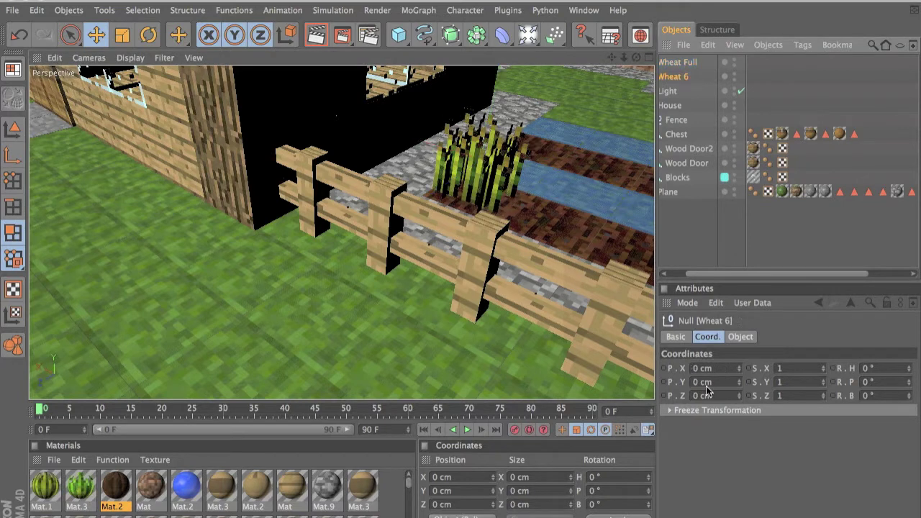
text(-650)
key(Tab)
text(50)
key(Tab)
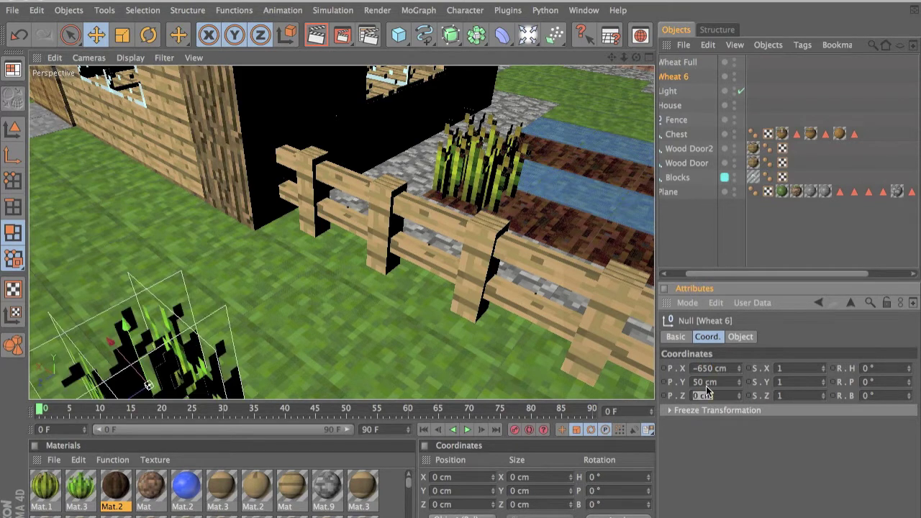
text(-450)
key(Return)
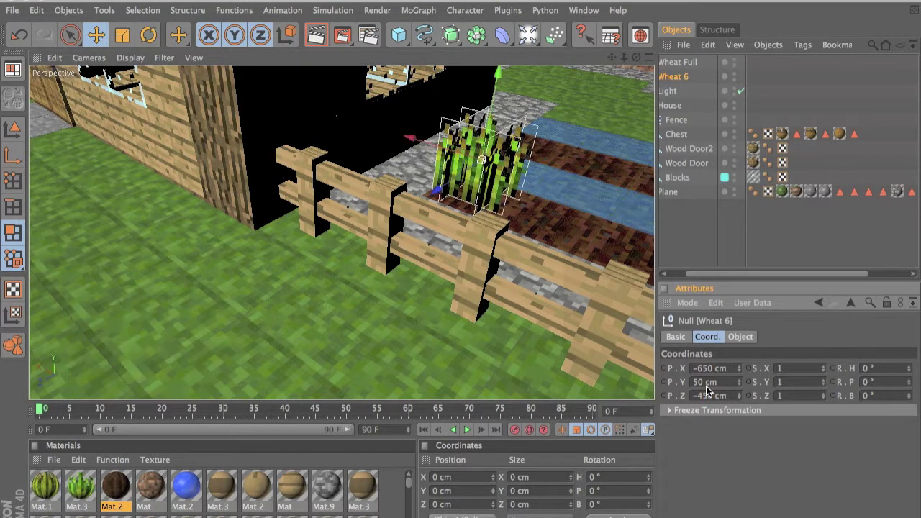
Step: Move the Wheat 6 object along X to -750 cm, beside the Wheat Full object
shift+drag(439, 139, 527, 161)
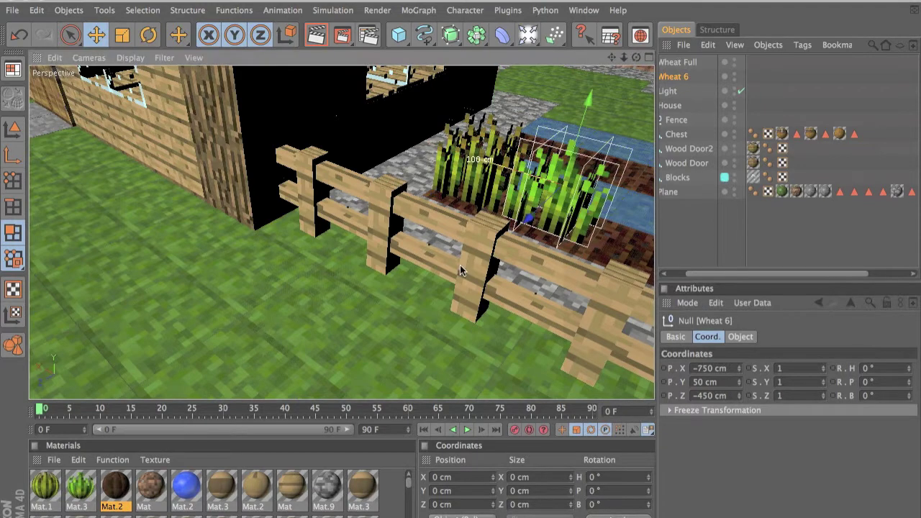
alt+drag(403, 266, 460, 265)
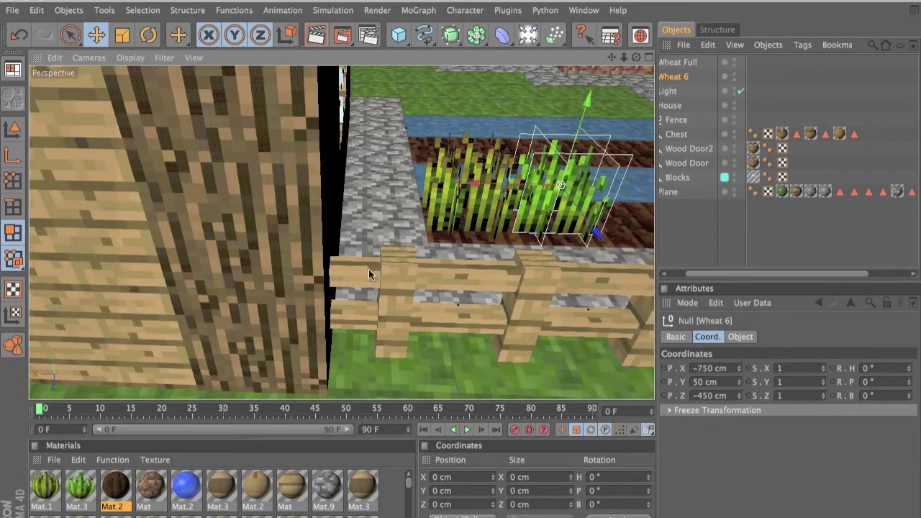
alt+drag(376, 261, 460, 265)
Step: Duplicate the Wheat Full object and move the copy along X to -850 cm, on the other side of Wheat 6
key(Up)
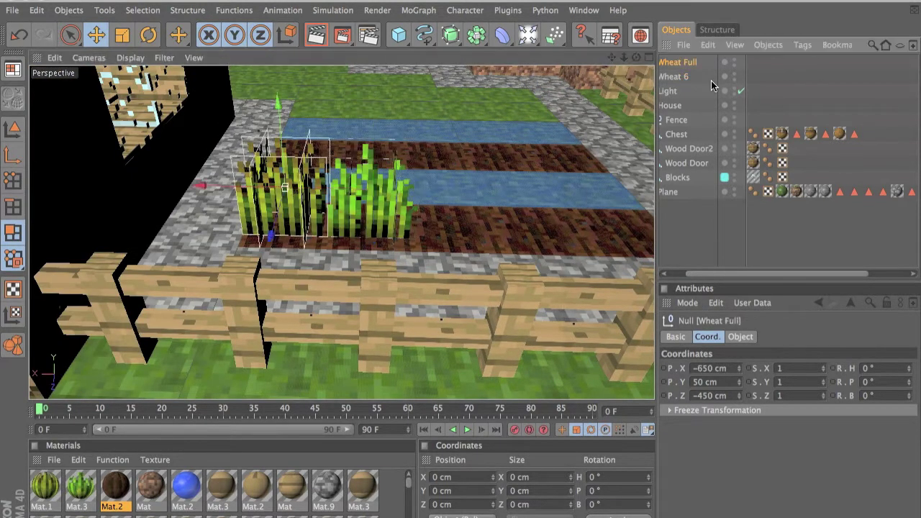
key(super+c)
key(super+v)
shift+drag(198, 186, 371, 190)
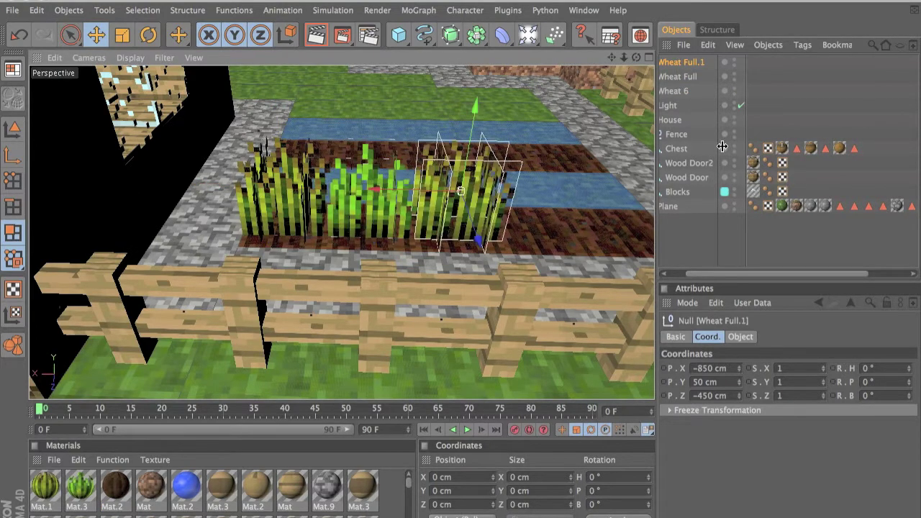
Step: Browse the Minecraft Blocks presets and add the Realistic Sugar Cane preset to the scene
alt+drag(388, 149, 516, 186)
scroll(515, 191, down, 4)
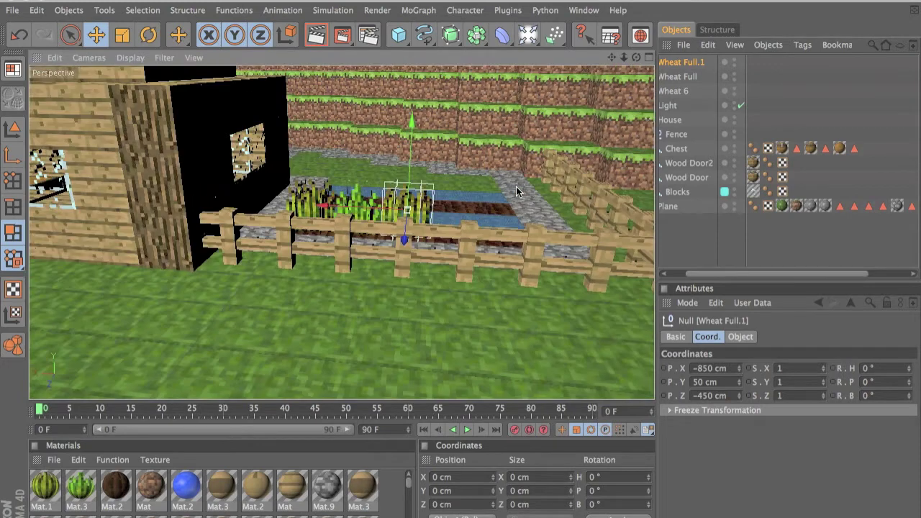
alt+drag(460, 266, 459, 265)
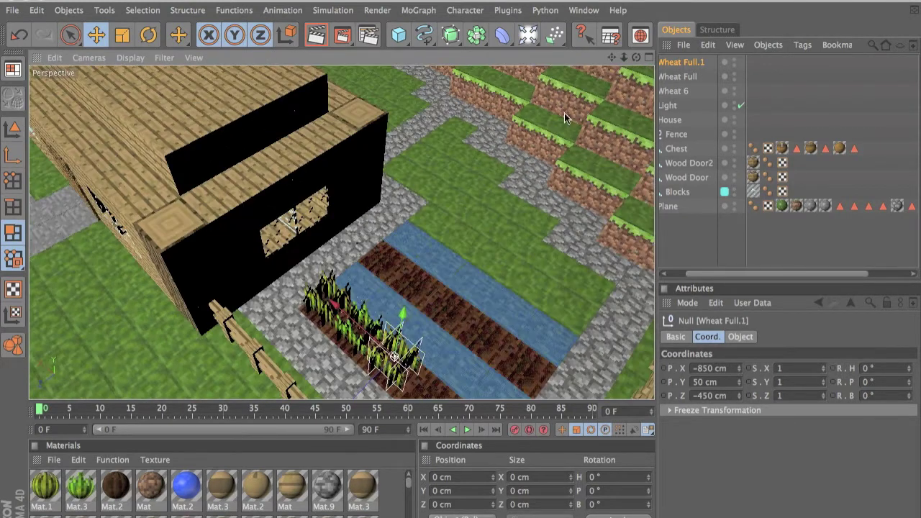
click(640, 35)
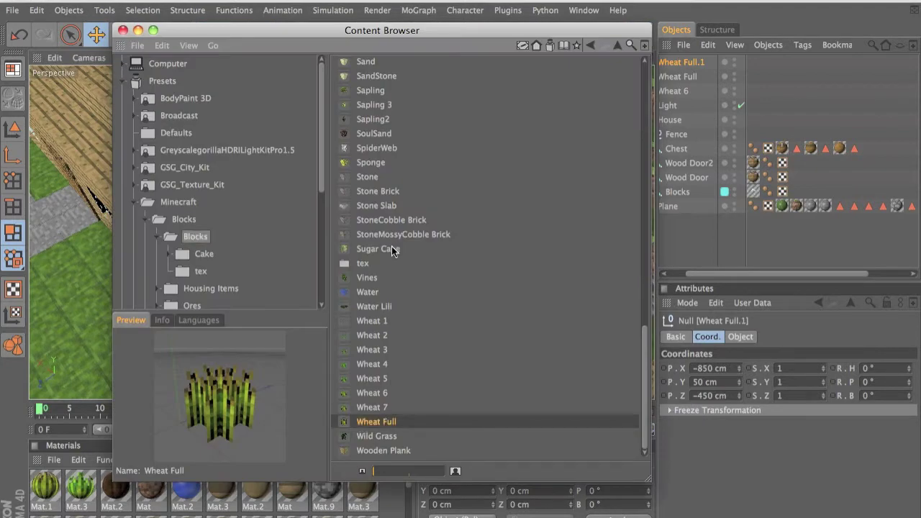
scroll(391, 246, up, 10)
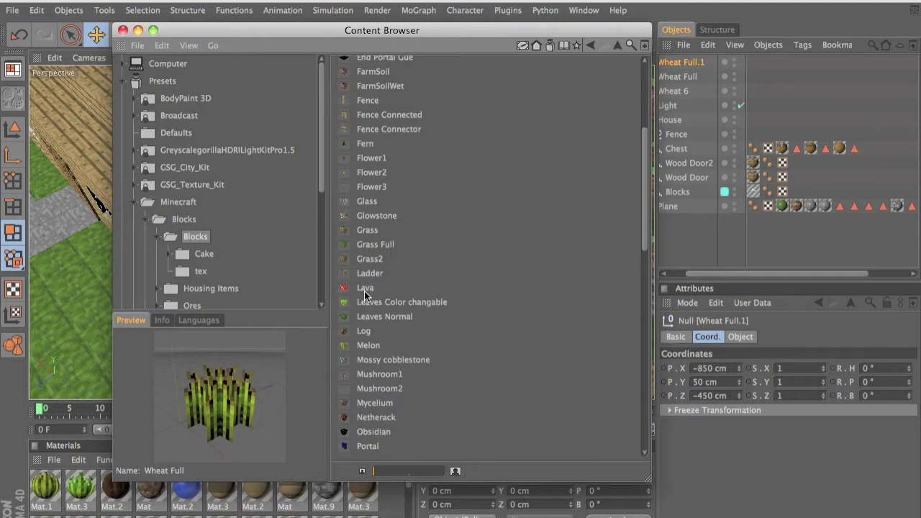
click(353, 273)
click(352, 287)
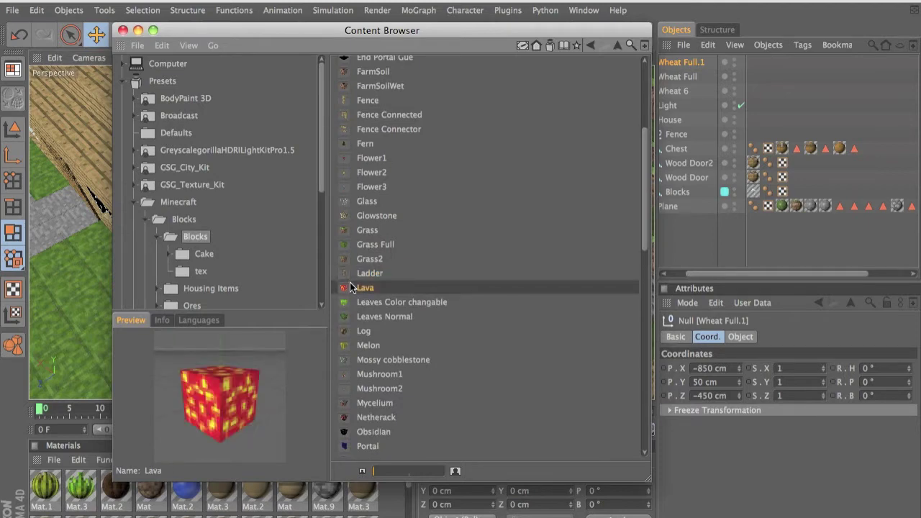
click(363, 302)
scroll(377, 318, down, 10)
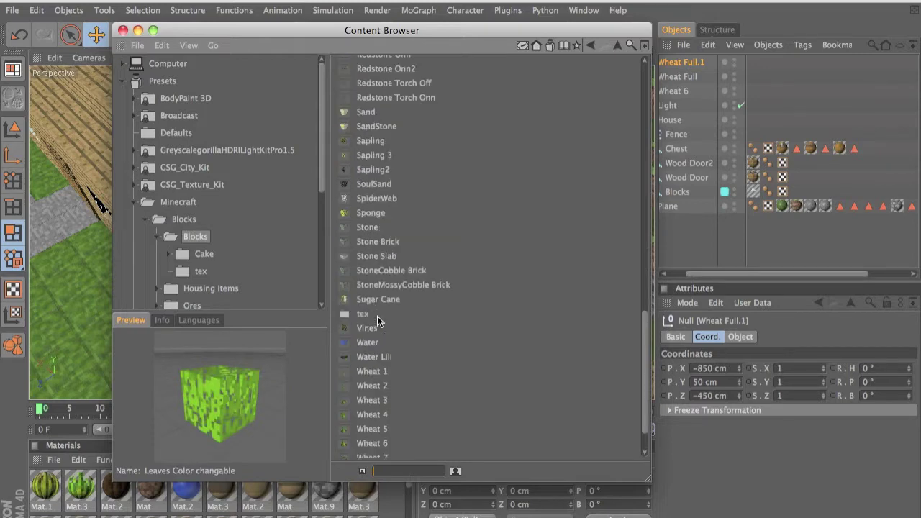
drag(643, 346, 636, 287)
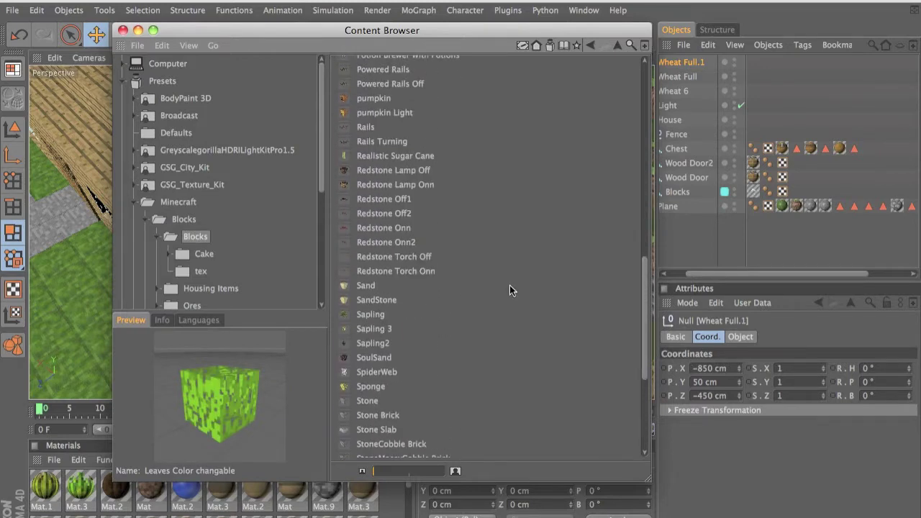
double_click(395, 156)
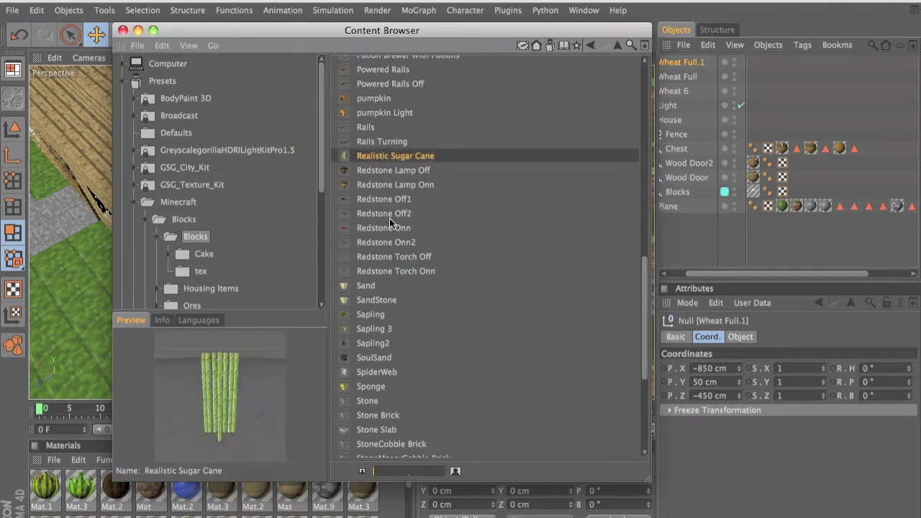
click(123, 31)
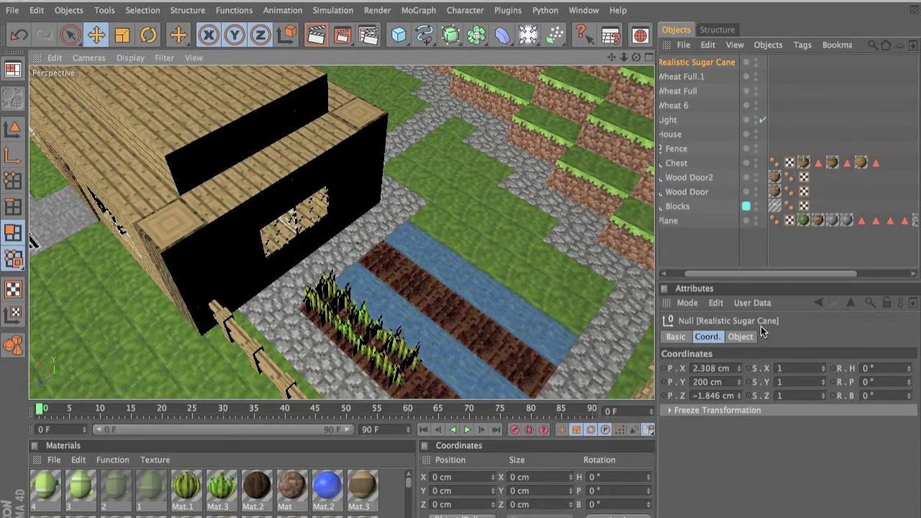
Step: Set the Realistic Sugar Cane's position to X -650 cm, Y 50 cm and Z -450 cm
double_click(709, 368)
text(-)
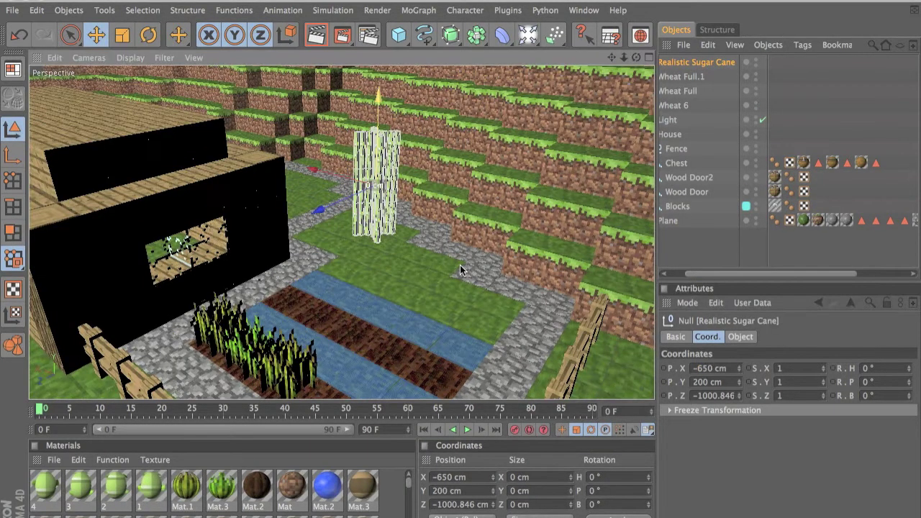
text(1000)
key(Return)
double_click(695, 369)
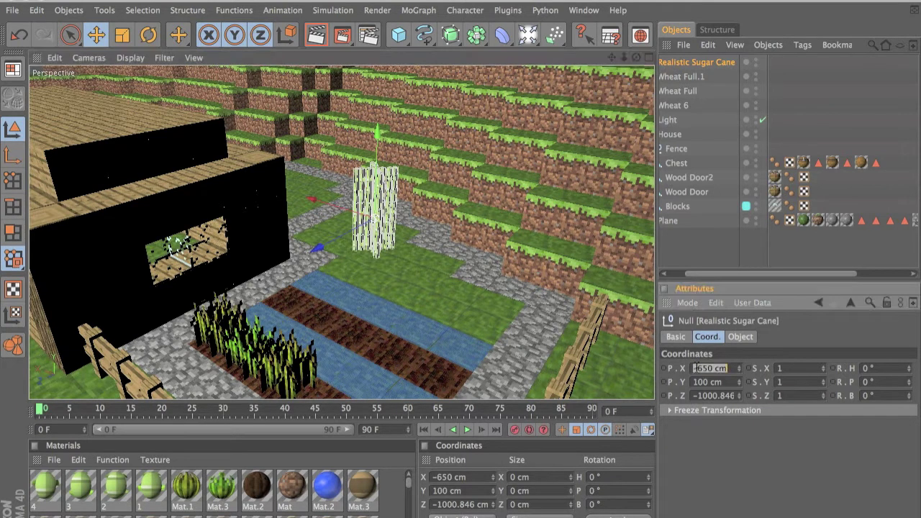
key(Tab)
text(50)
key(Tab)
text(504-450)
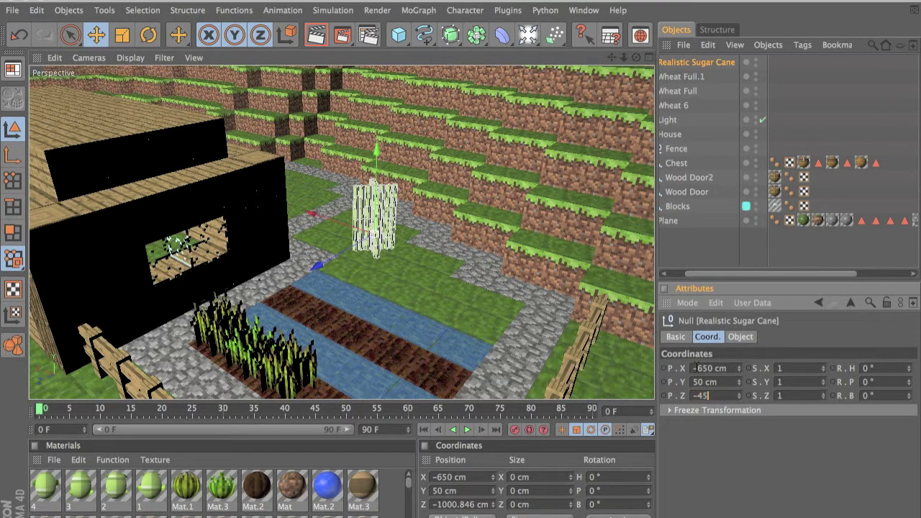
key(Return)
Step: Move the sugar cane to X 450 cm, Y 150 cm and Z -850 cm, against the house wall near the fence
drag(207, 248, 202, 201)
drag(154, 308, 285, 246)
drag(280, 199, 119, 151)
alt+drag(547, 290, 439, 248)
drag(207, 153, 302, 128)
scroll(290, 158, up, 3)
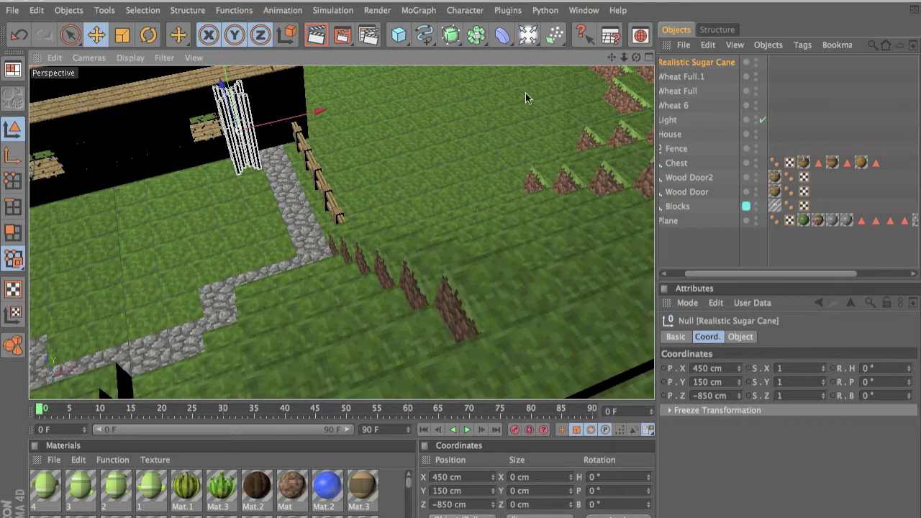
Step: Add the Torch on a block preset from the Minecraft Housing Items presets to the scene
click(640, 35)
scroll(649, 147, down, 5)
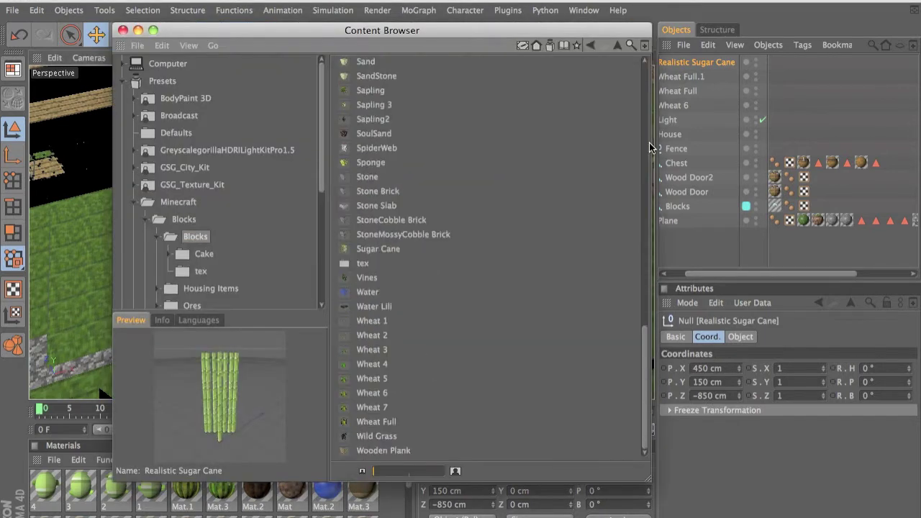
scroll(649, 148, up, 15)
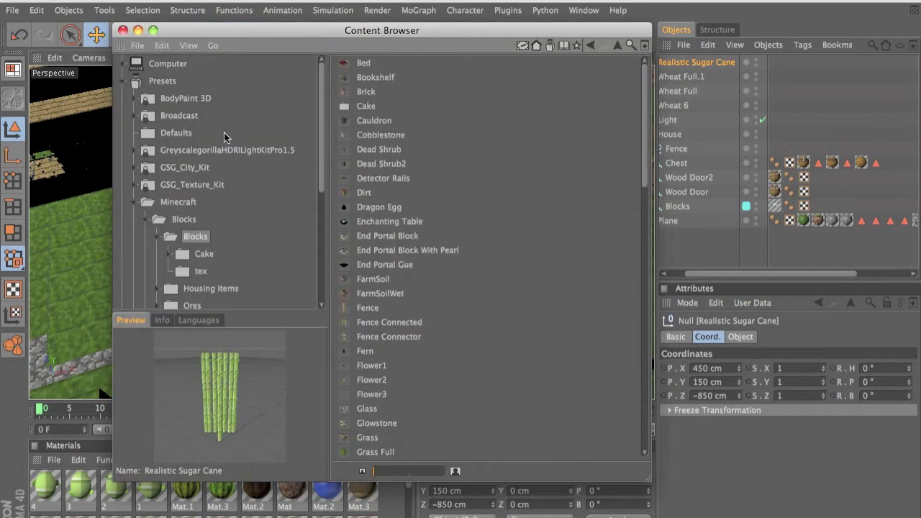
click(184, 219)
double_click(411, 80)
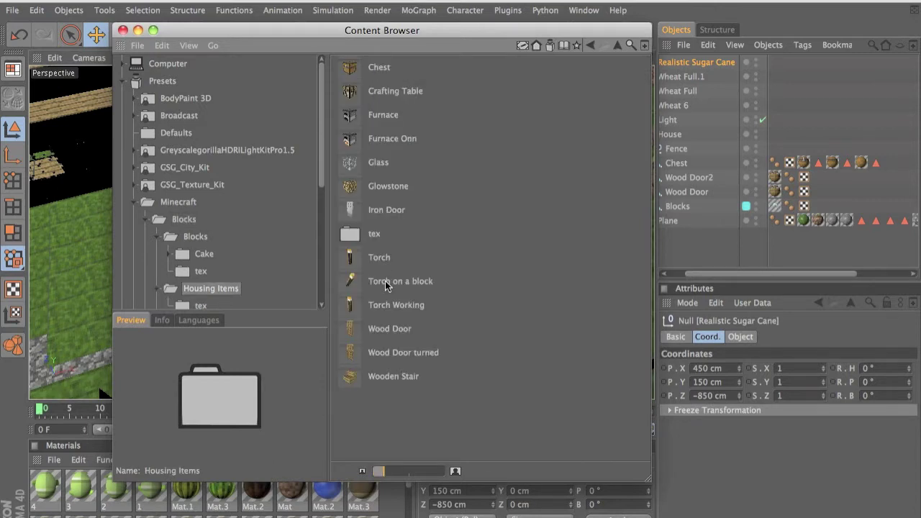
double_click(387, 282)
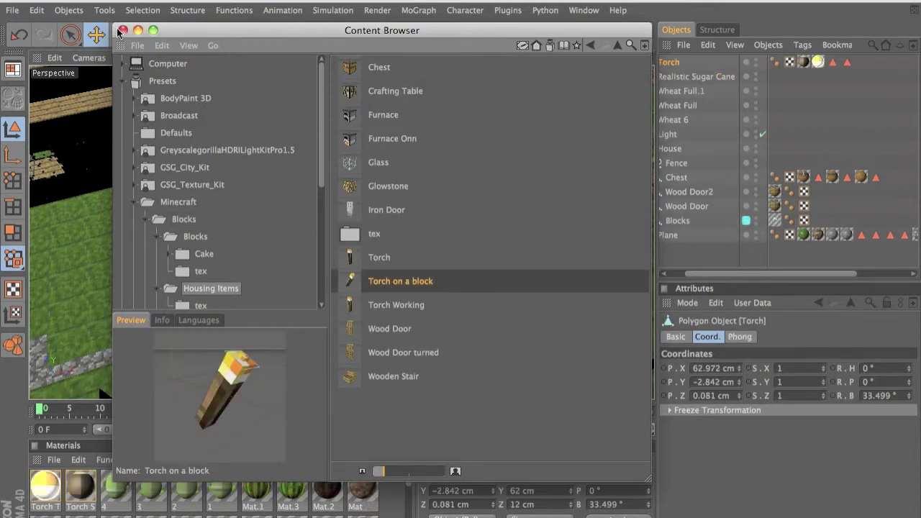
click(122, 29)
alt+drag(460, 265, 264, 133)
mouse_move(168, 70)
mouse_down()
mouse_move(460, 265)
mouse_move(168, 70)
mouse_up()
key(super+z)
scroll(269, 89, down, 5)
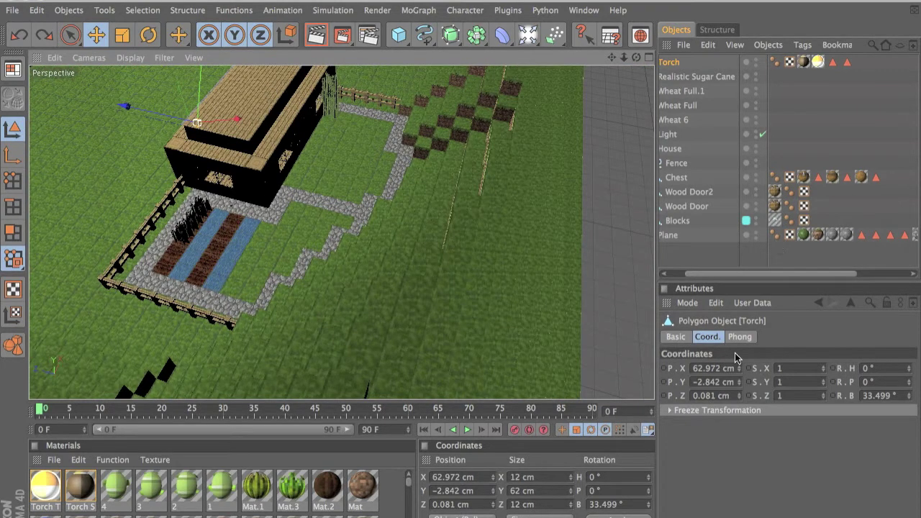
click(370, 115)
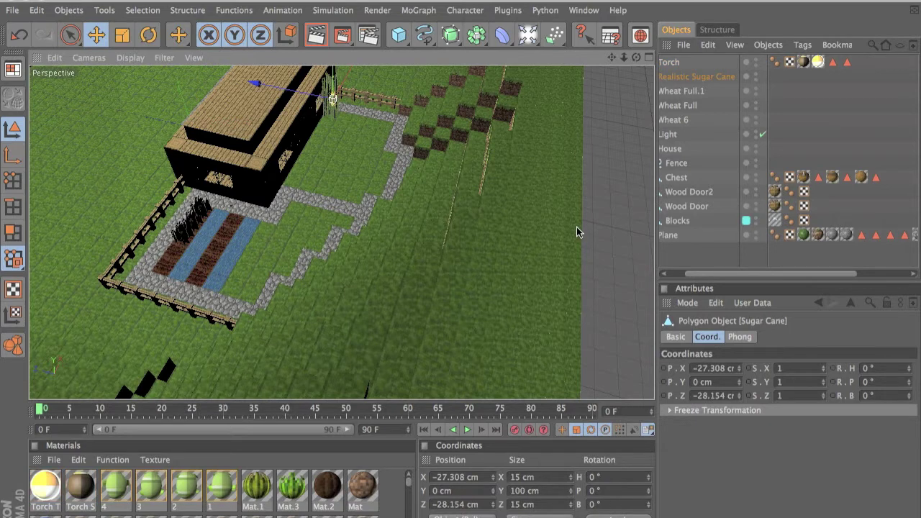
click(720, 90)
Step: Position the Torch object at X 50 cm, Y 50 cm and Z -850 cm, outside the house wall
click(680, 65)
key(Tab)
text(6)
key(Tab)
text(50)
key(Tab)
text(50)
key(Return)
drag(115, 100, 236, 128)
Step: Set the torch's bank rotation to 0° so it stands upright
scroll(236, 128, up, 3)
scroll(236, 129, up, 5)
alt+middle_drag(236, 129, 245, 151)
scroll(245, 150, up, 4)
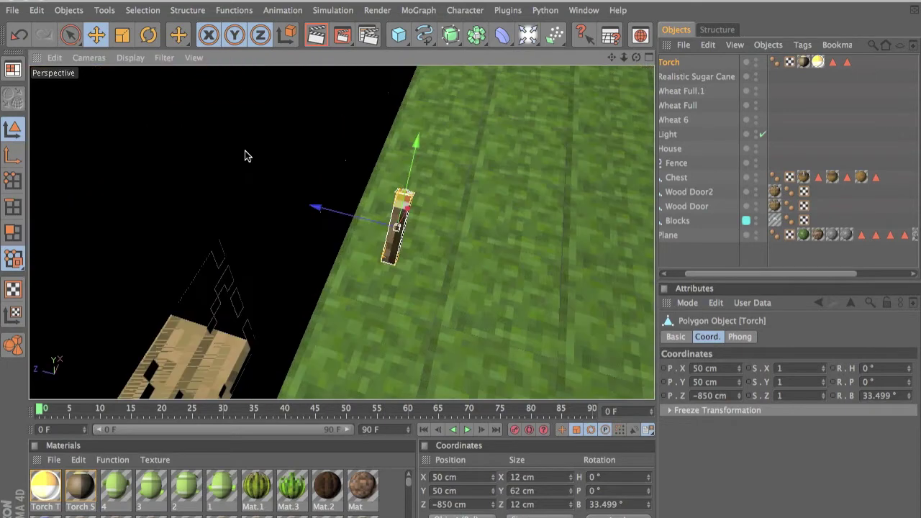
scroll(460, 265, up, 2)
alt+drag(461, 266, 461, 265)
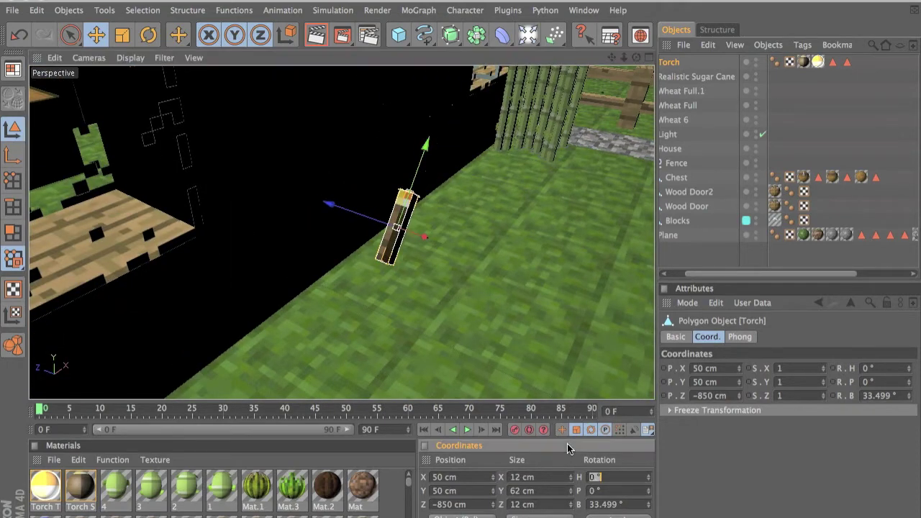
click(618, 505)
text(0)
key(Return)
Step: Tilt the torch by setting its bank rotation to 35°
double_click(621, 472)
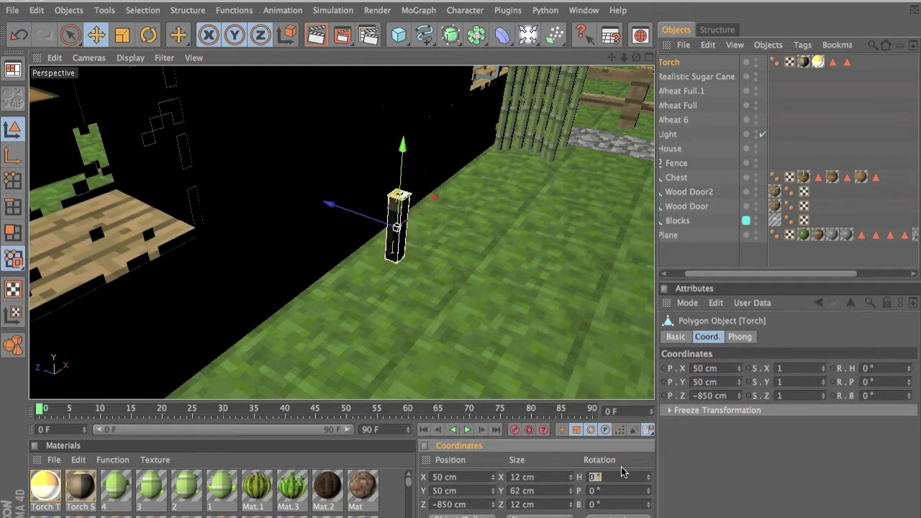
click(619, 487)
key(Tab)
text(4)
key(Return)
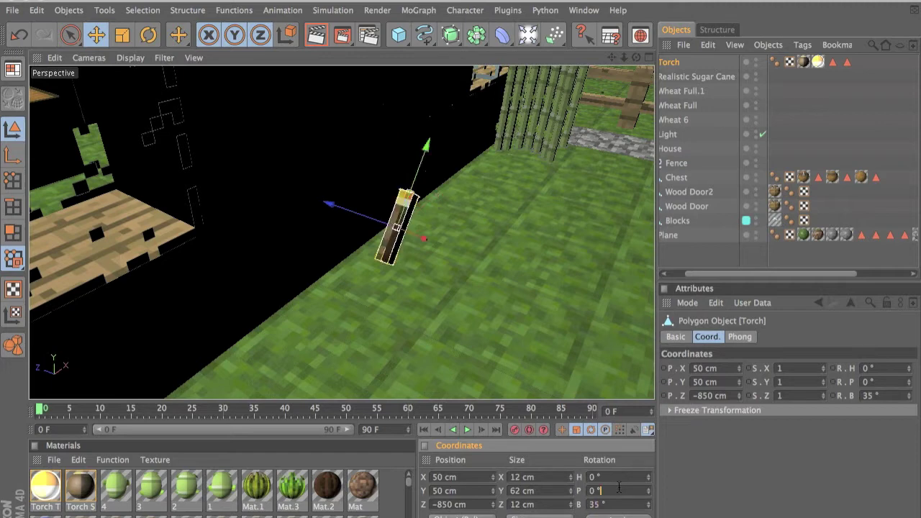
Step: Set the torch's heading rotation to 95°
key(super+a)
text(95)
key(Return)
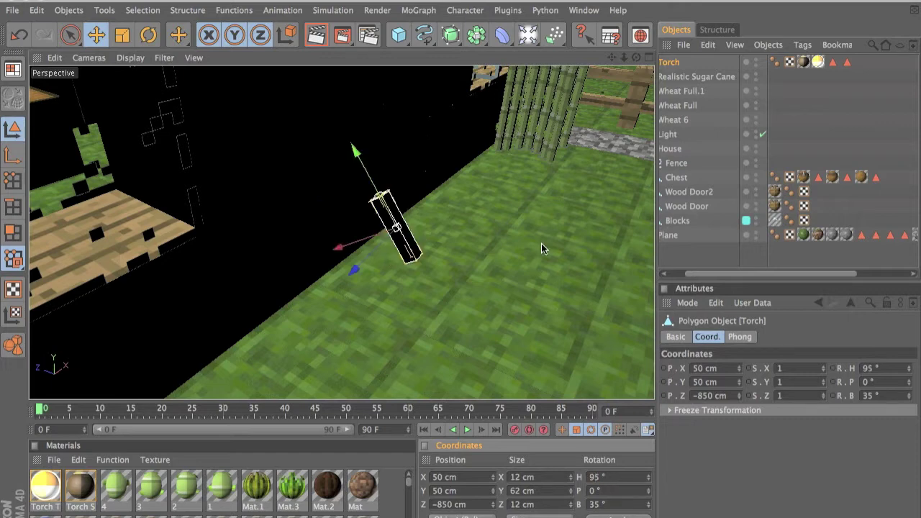
Step: Disable the scene light and reset the torch's heading rotation to 0°
click(761, 133)
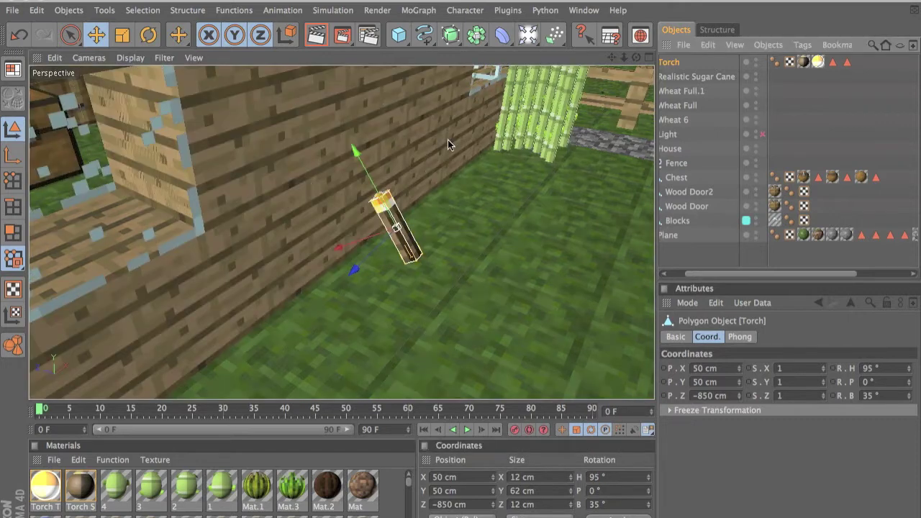
double_click(639, 474)
key(BackSpace)
text(0)
key(Return)
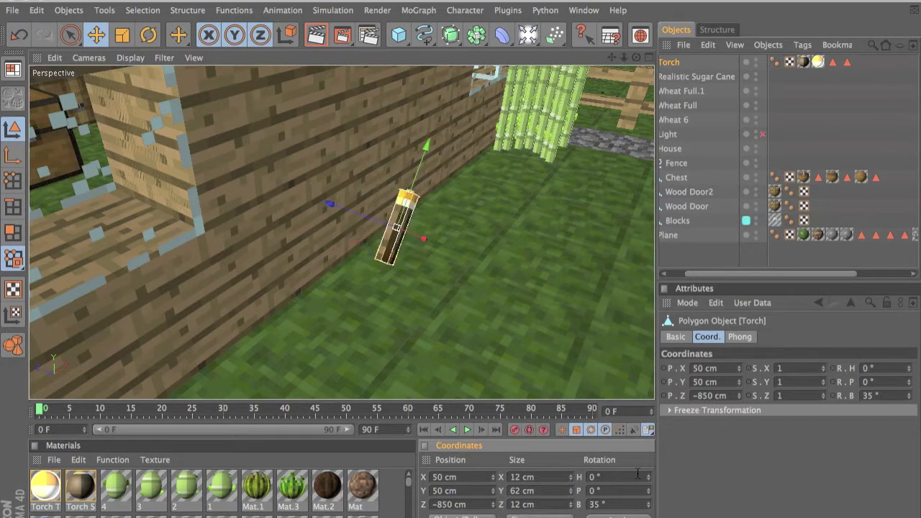
Step: Try a heading rotation of 180° on the torch
key(Tab)
double_click(637, 476)
text(180)
key(Return)
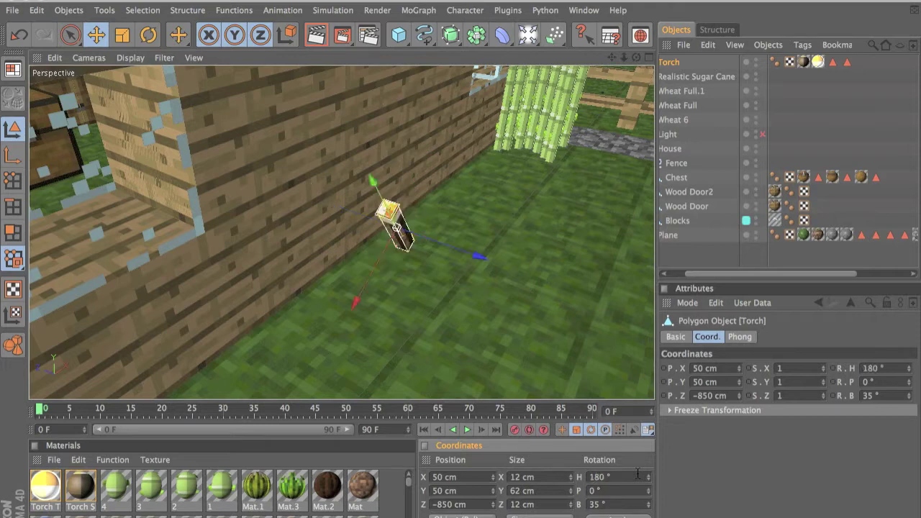
Step: Set the torch's heading rotation to 270° so it leans away from the house wall
double_click(638, 474)
text(2)
text(0)
key(Return)
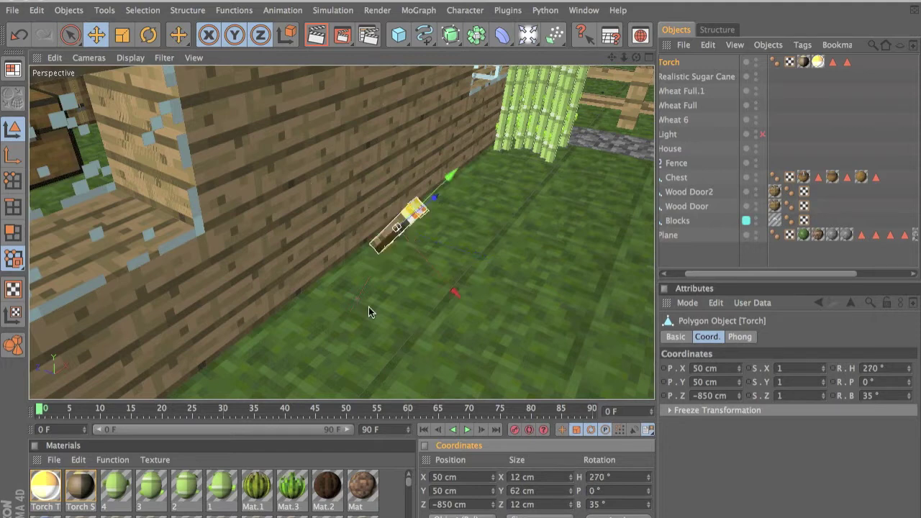
Step: Move the torch up against the house's outer wall, to about Y 189 cm and Z -825 cm
alt+drag(437, 302, 501, 329)
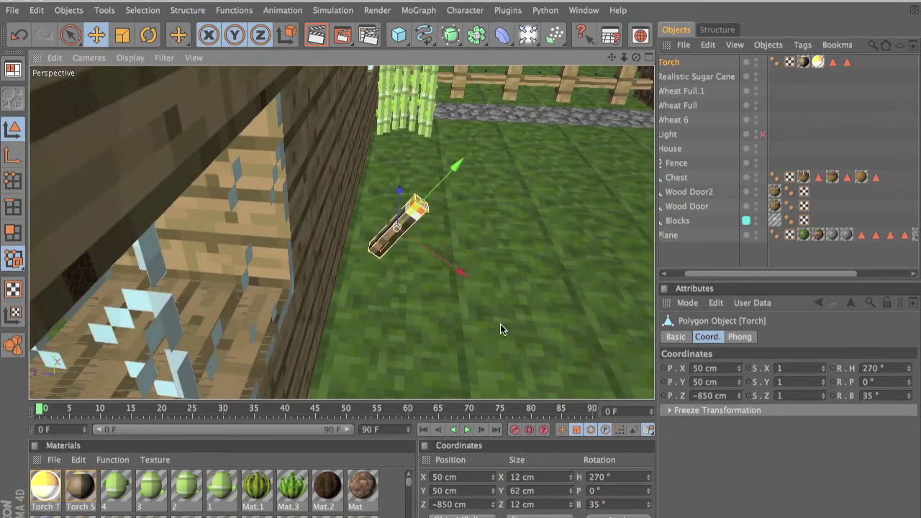
drag(461, 266, 460, 265)
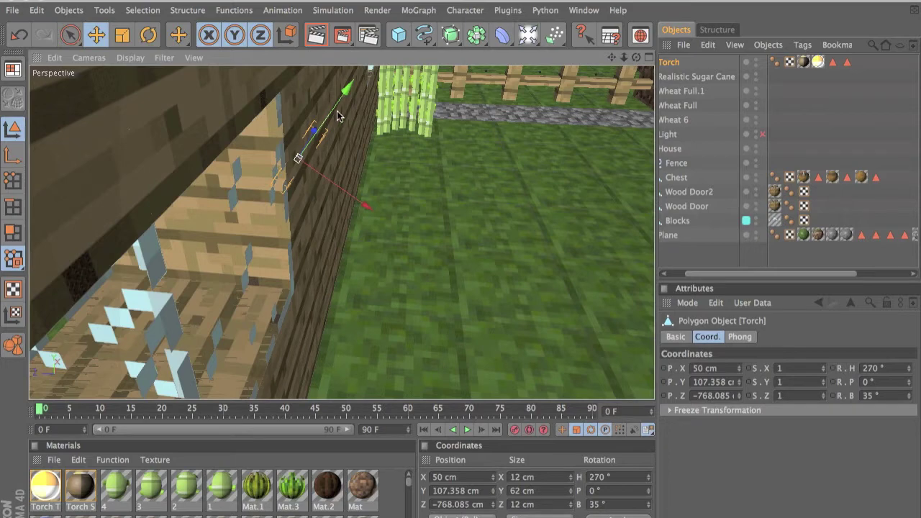
key(ctrl+y)
scroll(350, 146, down, 6)
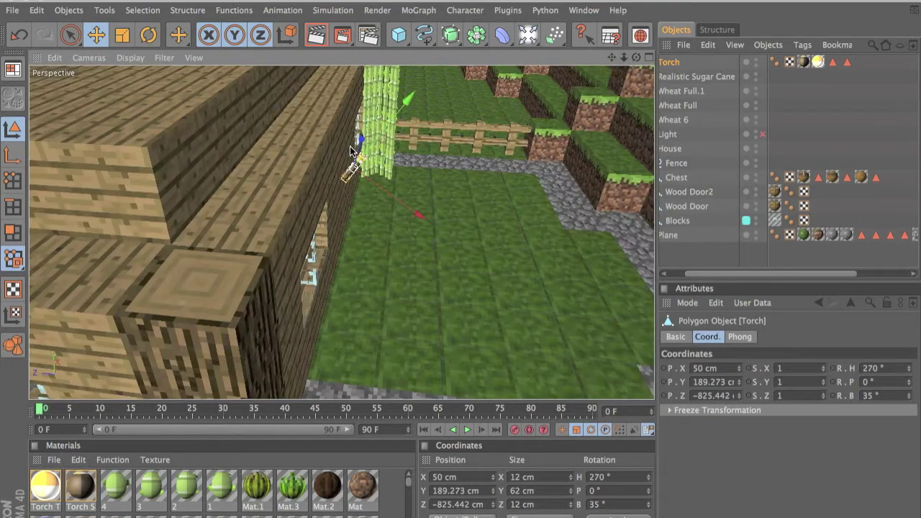
Step: Turn off move quantizing and move the torch freely to about Y 161 cm and Z -866 cm
scroll(349, 146, up, 4)
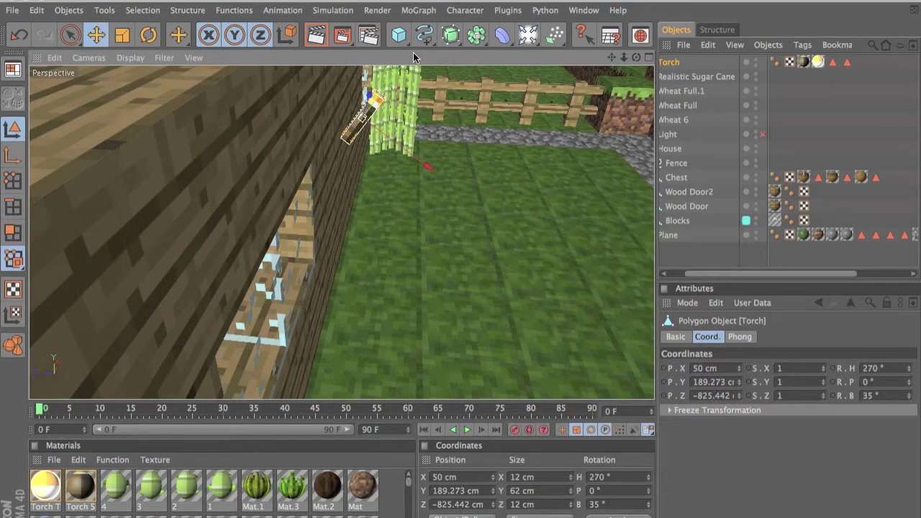
click(92, 38)
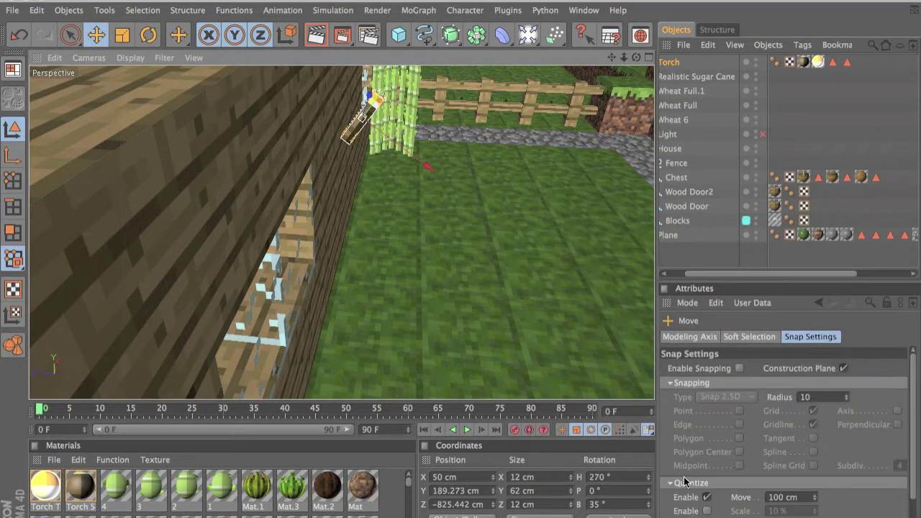
click(707, 497)
drag(372, 98, 409, 131)
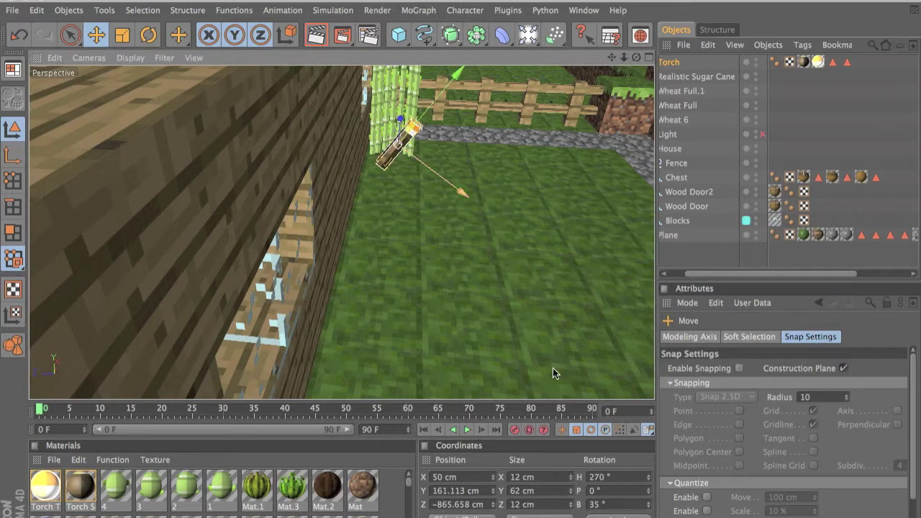
Step: Check the position of the plank beside the window and try X -400 and Y 0 cm on the plank behind the torch
click(321, 193)
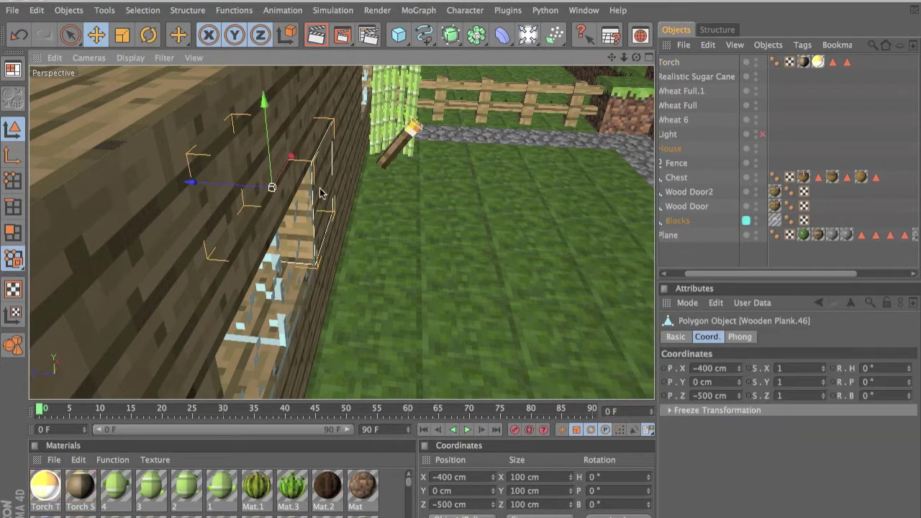
alt+drag(357, 200, 460, 265)
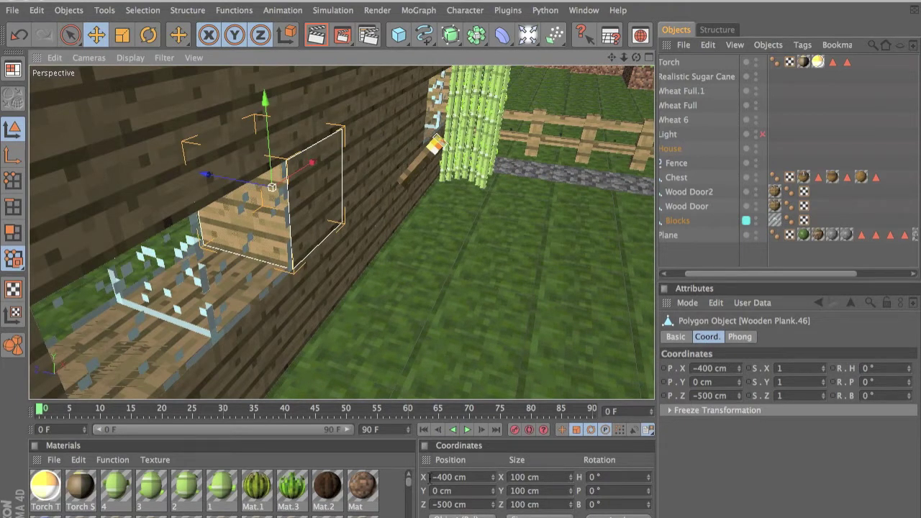
click(427, 158)
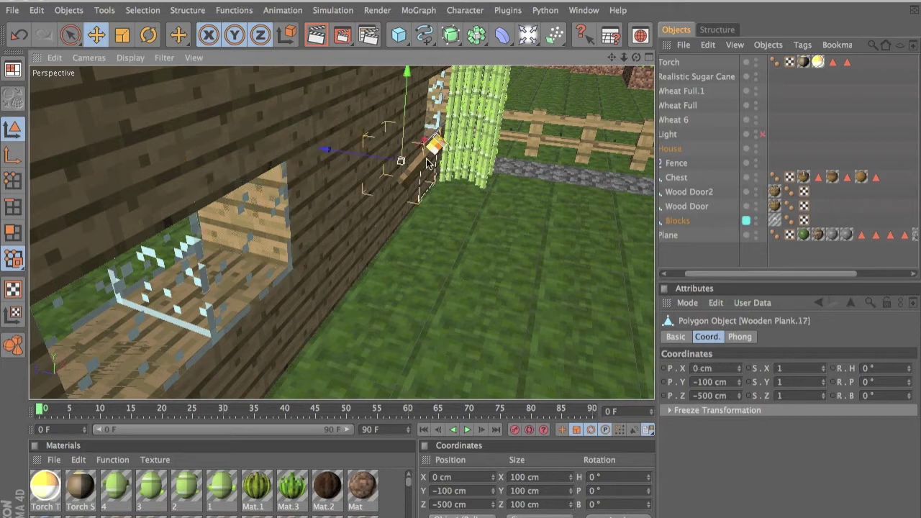
click(487, 496)
click(459, 477)
double_click(459, 477)
text(-400)
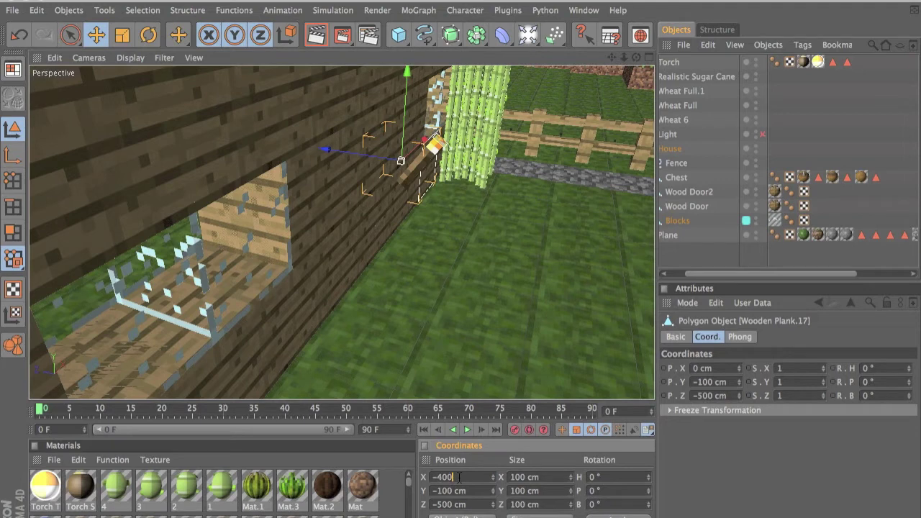
key(Tab)
text(0)
key(Return)
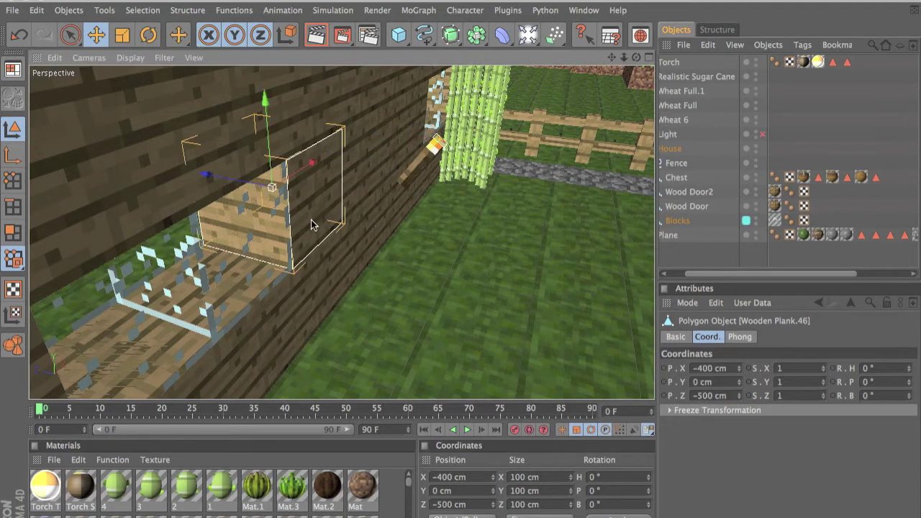
Step: Try placing the torch at X -400, Y 0 and Z -500 cm, and undo it
click(424, 181)
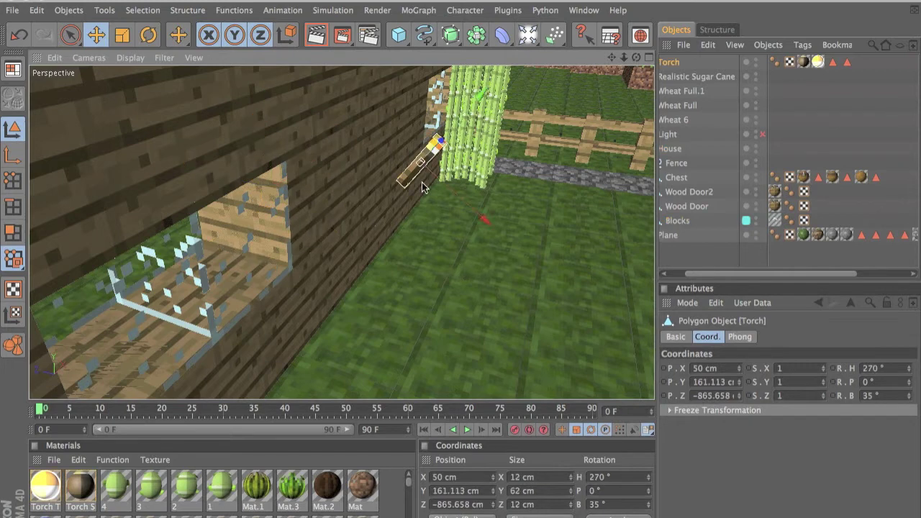
double_click(460, 477)
text(-400)
key(Tab)
text(0)
key(Tab)
text(-500)
key(Return)
scroll(342, 232, down, 10)
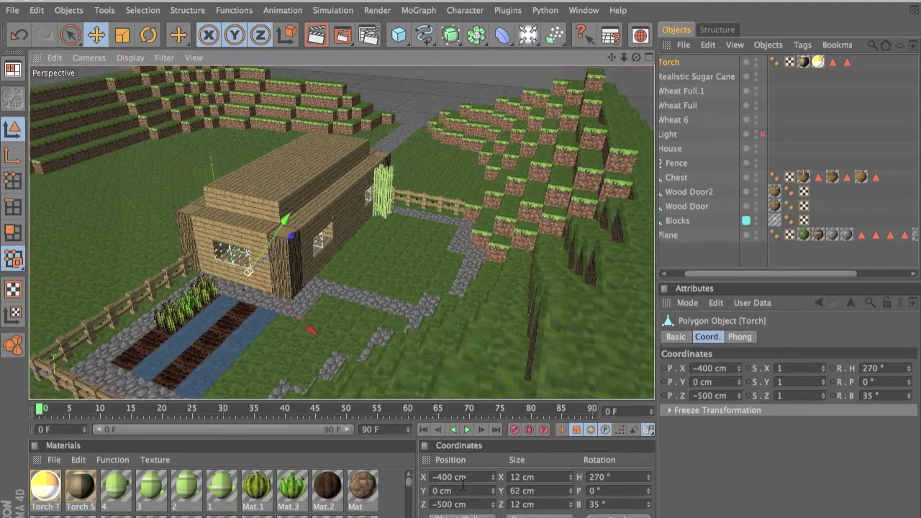
key(super+z)
key(super+z)
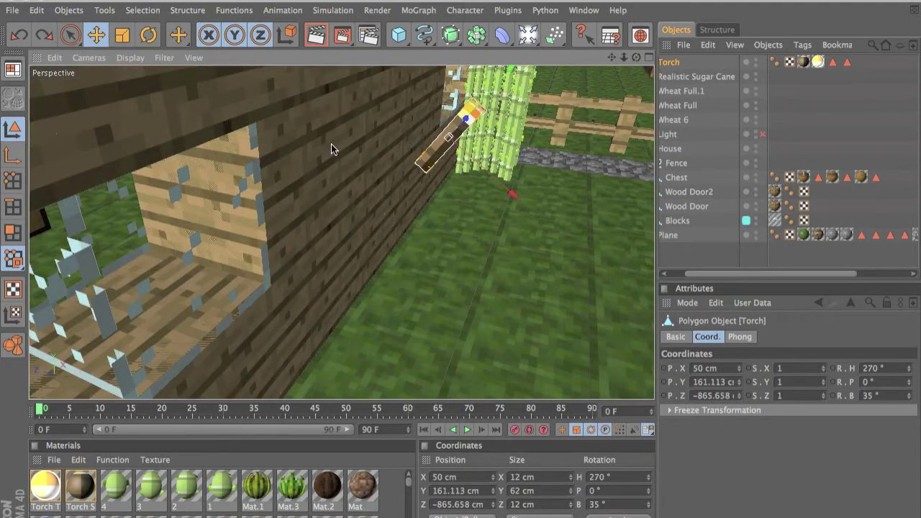
click(332, 146)
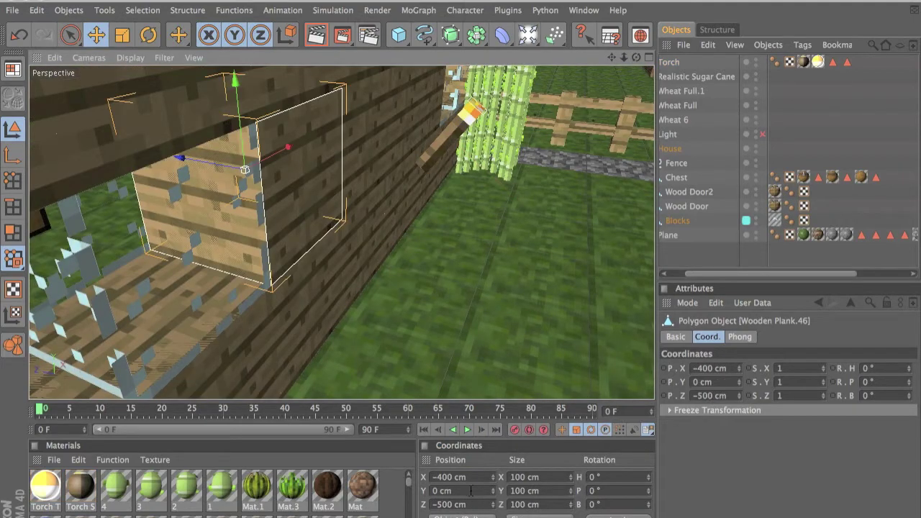
click(492, 352)
click(441, 156)
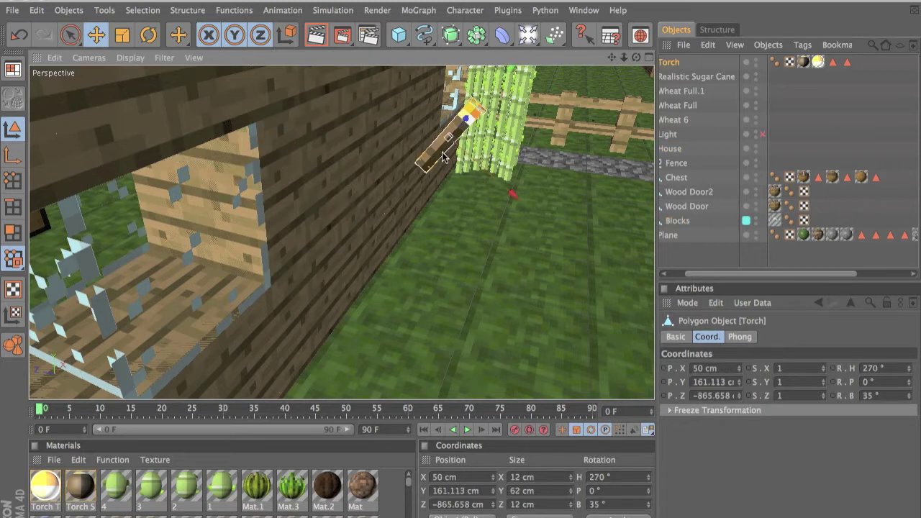
click(383, 154)
drag(389, 154, 461, 265)
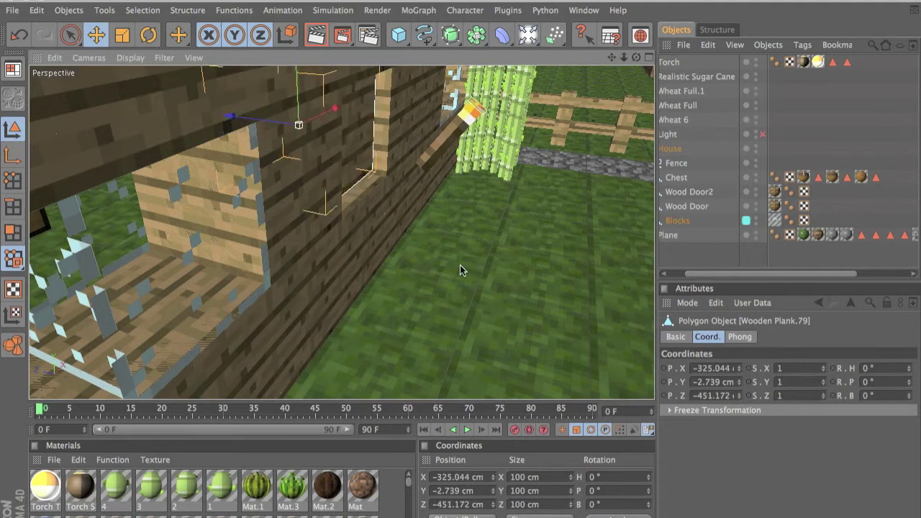
key(super+z)
Step: Move the torch against the outer wall to about X 93, Y 153 and Z -815 cm
click(468, 126)
drag(469, 126, 392, 152)
alt+drag(475, 149, 460, 265)
scroll(475, 149, down, 3)
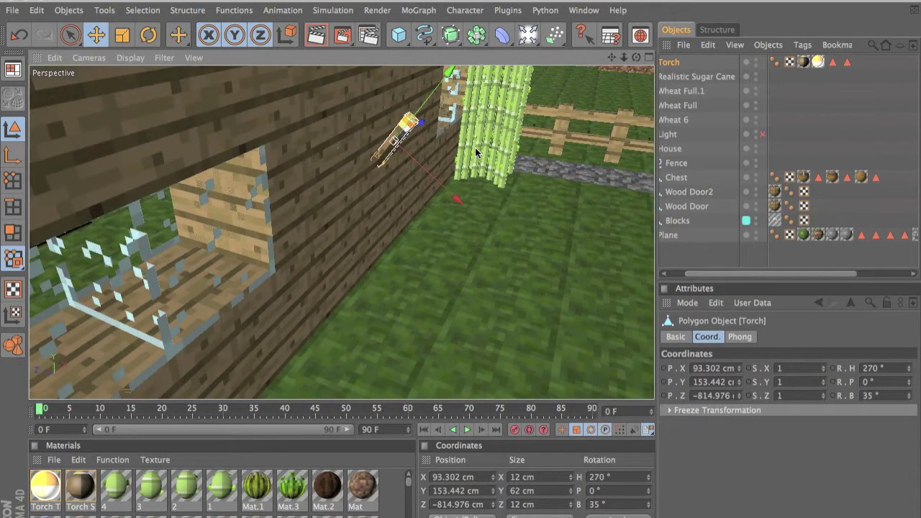
Step: Preview the torch on the wall by rendering the view at frames 30 and 38
click(348, 408)
click(225, 408)
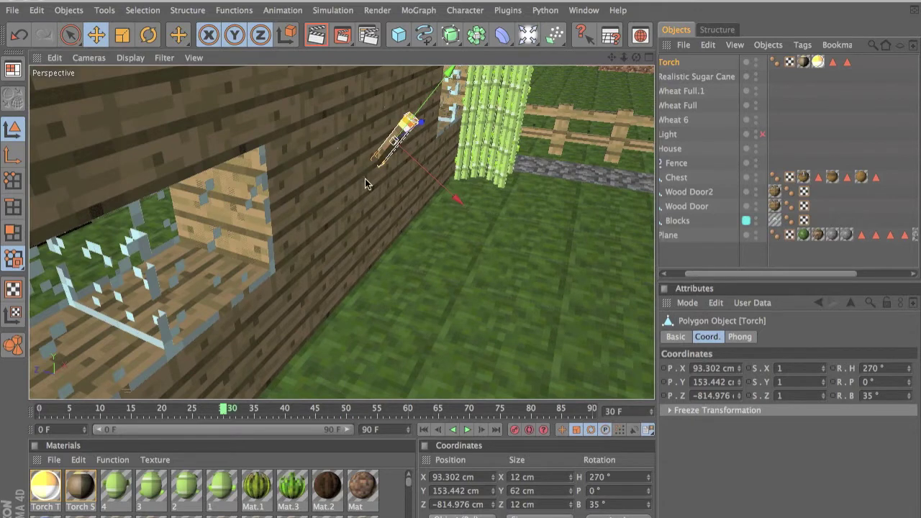
click(333, 42)
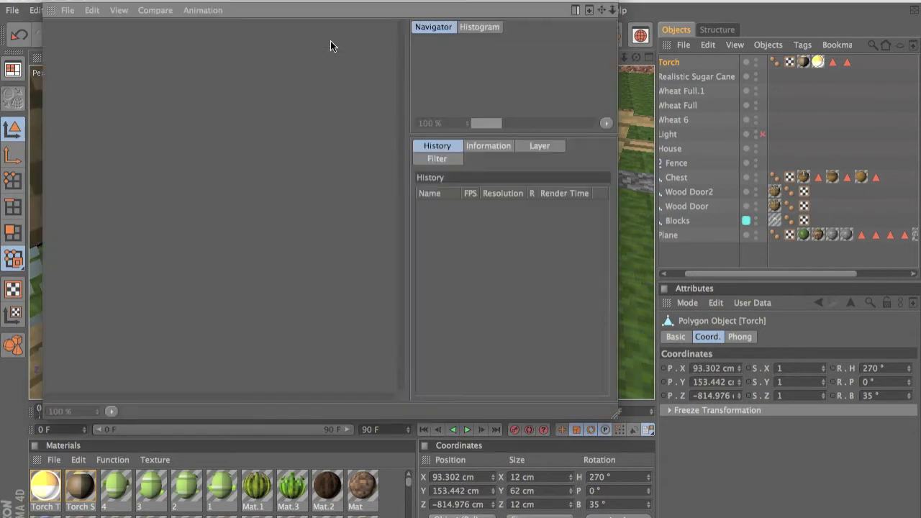
click(60, 3)
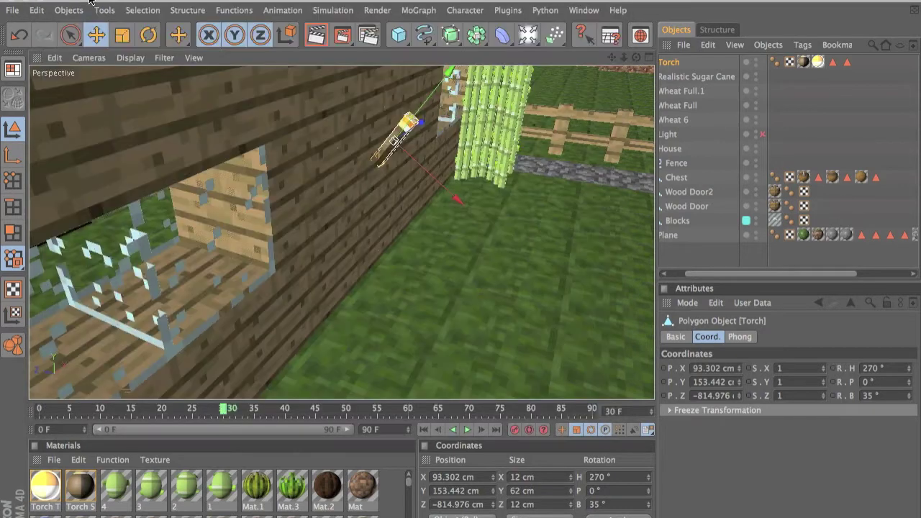
key(ctrl+r)
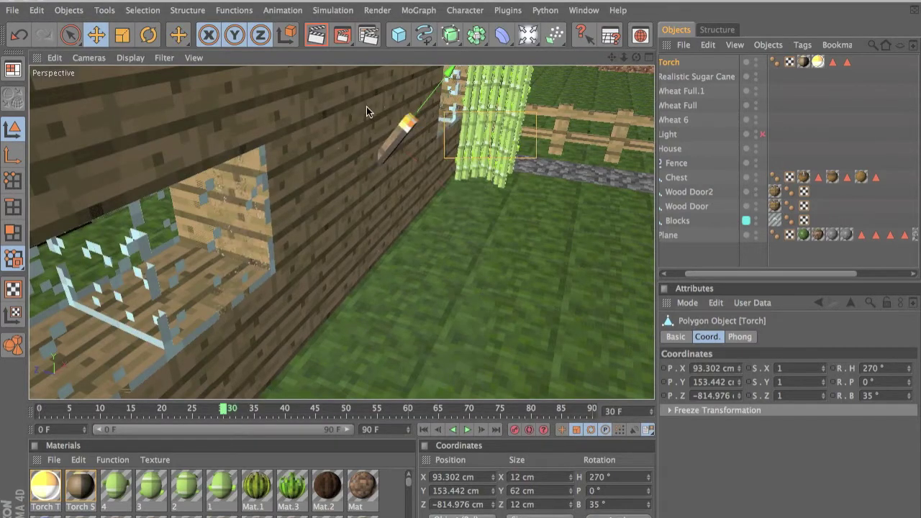
scroll(367, 116, down, 2)
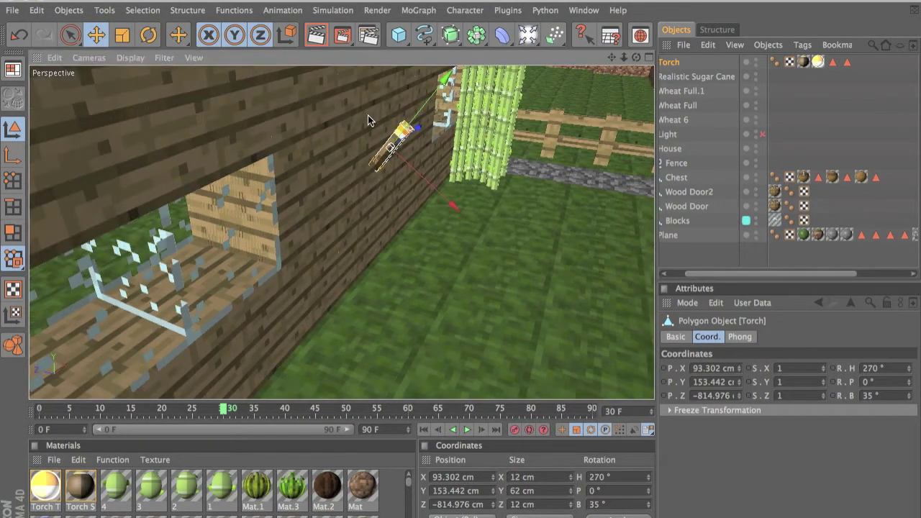
click(316, 34)
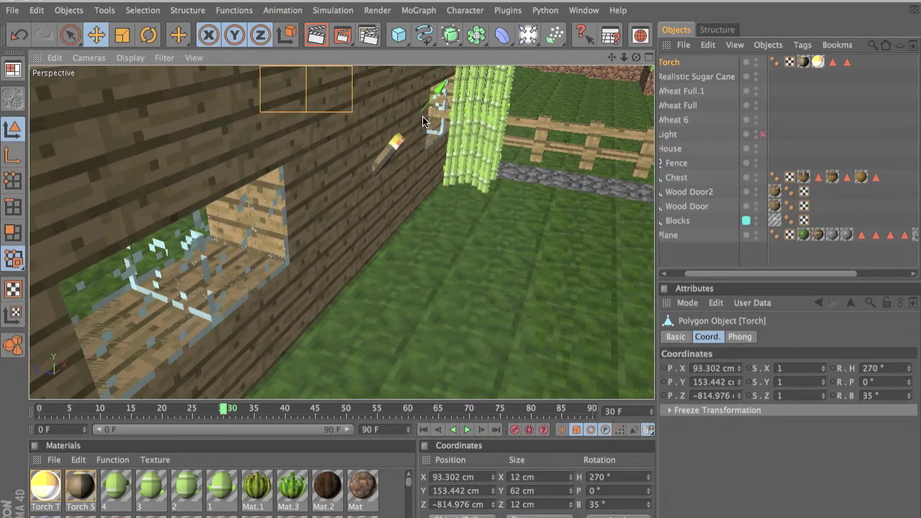
click(281, 409)
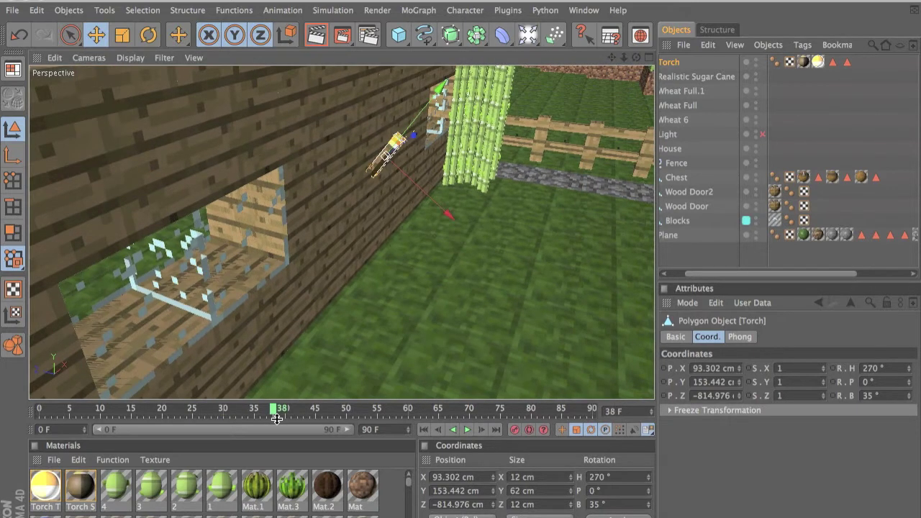
click(314, 33)
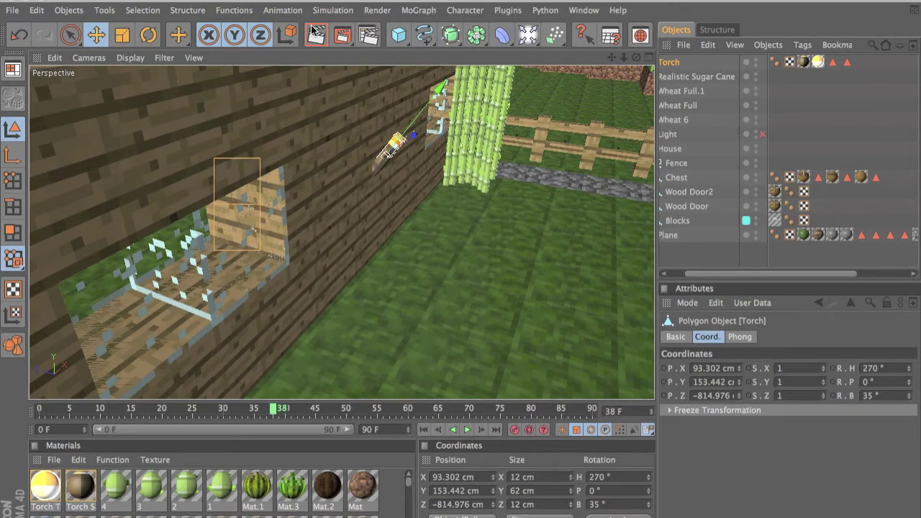
Step: Open the Minecraft presets' Buildings folder in the Content Browser
click(321, 245)
scroll(463, 242, down, 10)
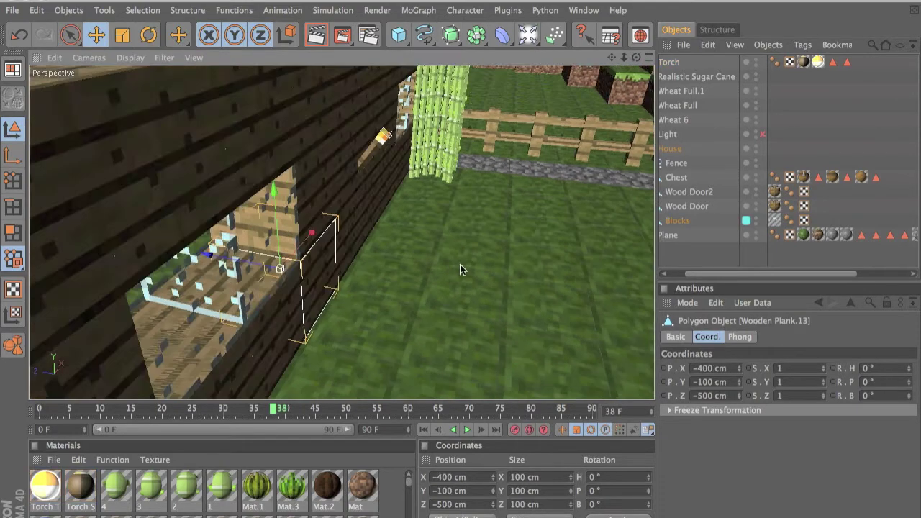
scroll(464, 241, up, 3)
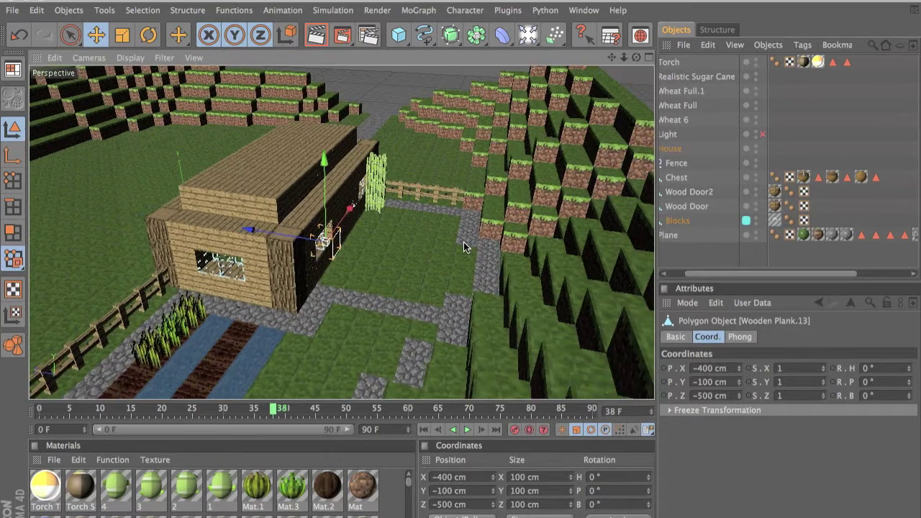
click(640, 34)
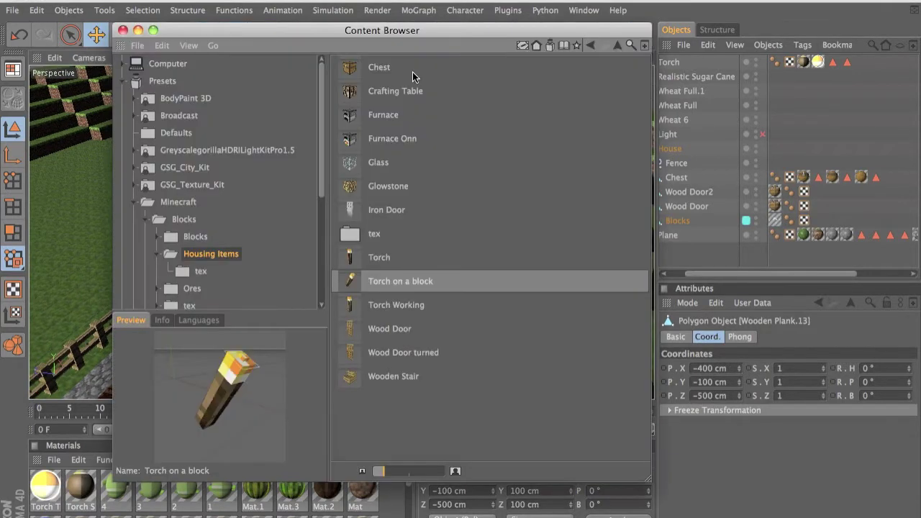
click(269, 136)
click(174, 218)
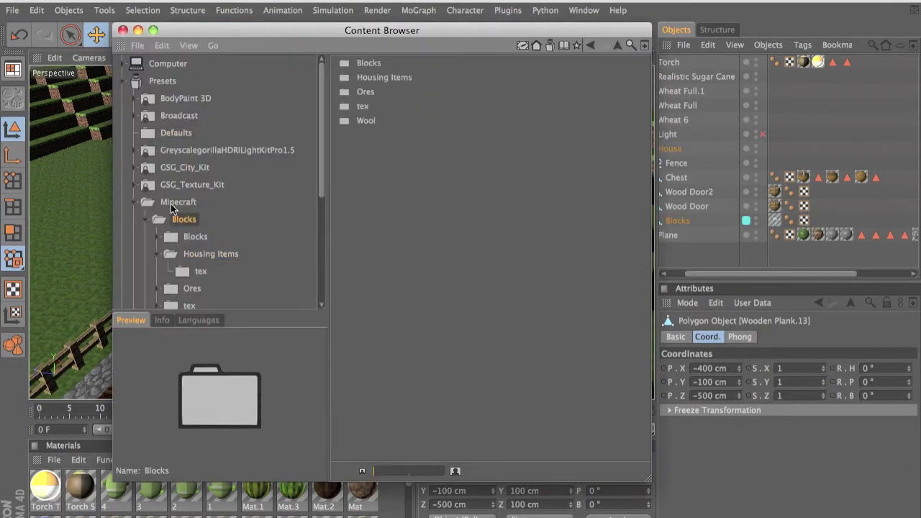
click(170, 205)
key(Down)
key(Down)
key(Down)
key(Up)
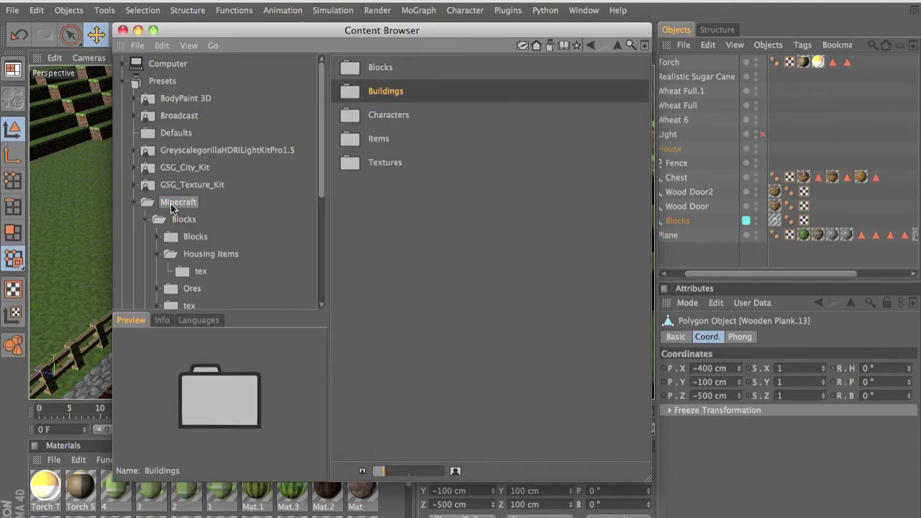
key(Return)
Step: Add the presets Tree small, Tree small 2 and Tree small 3 to the scene and close the Content Browser
double_click(393, 166)
double_click(392, 187)
double_click(391, 209)
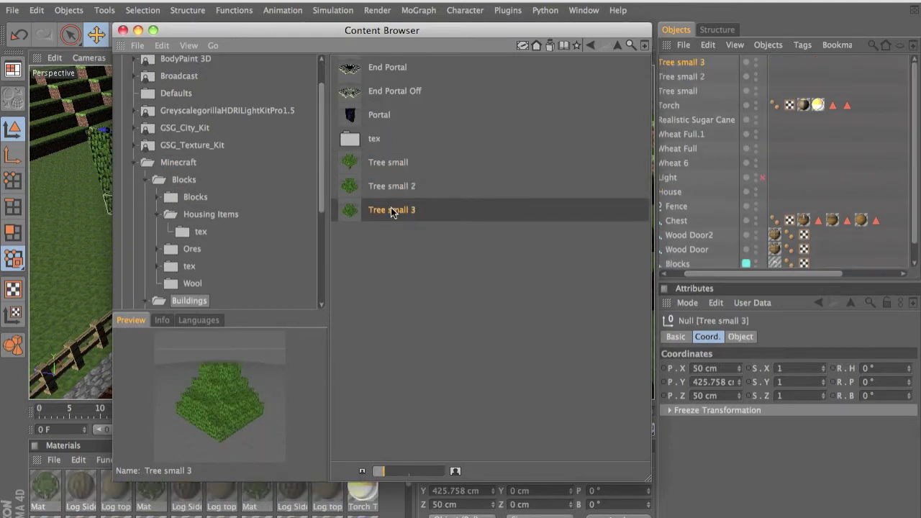
click(122, 31)
Step: Try to reposition Tree small 3 freehand near the house, and undo the move
alt+drag(449, 264, 554, 264)
drag(108, 141, 326, 123)
drag(460, 265, 258, 141)
key(ctrl+z)
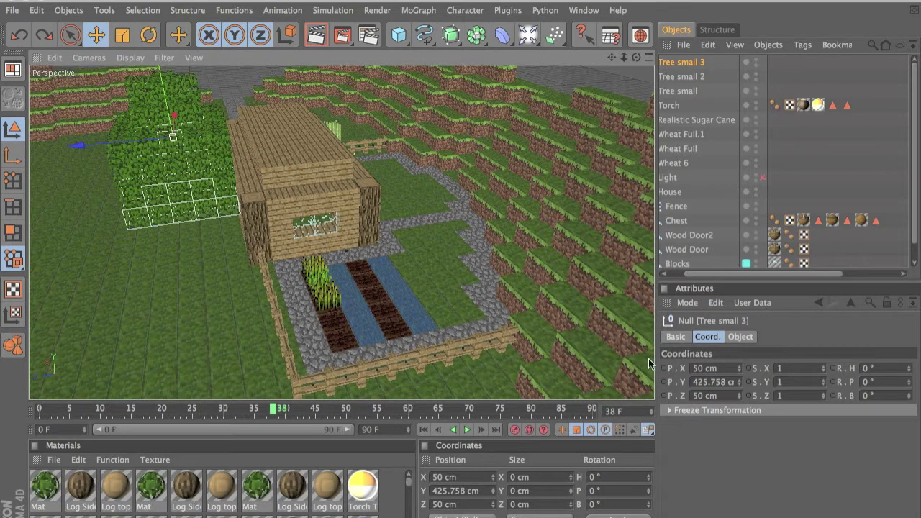
Step: Try a Y position of 50 cm on Tree small 3
key(Tab)
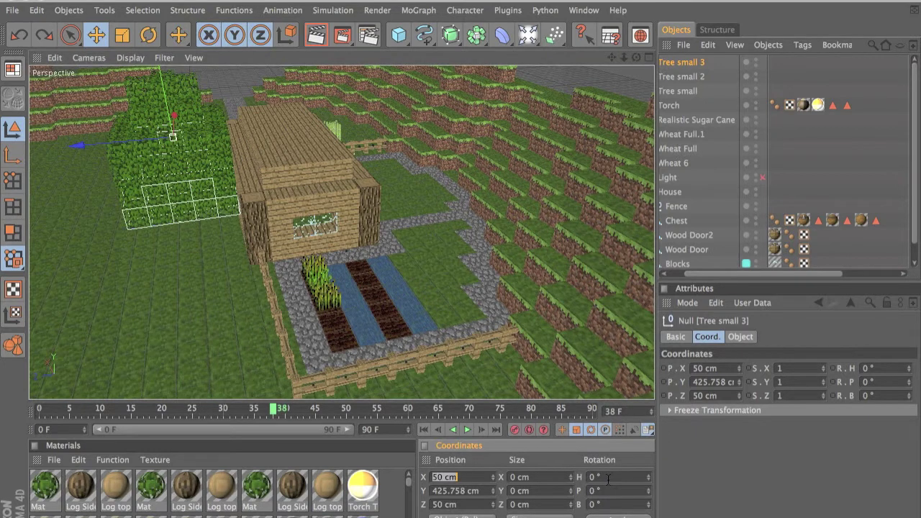
key(Tab)
text(50)
key(Return)
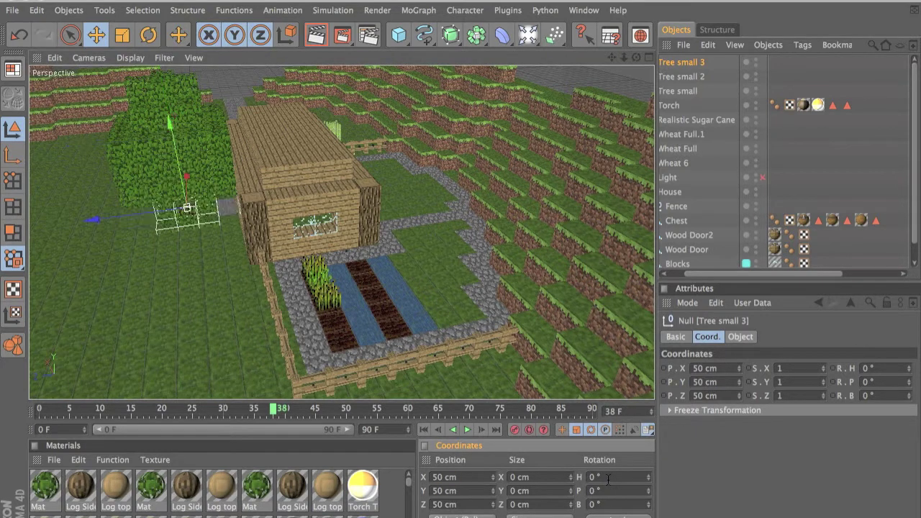
Step: Try Y positions of 100, 200 and 400 cm on Tree small 3
double_click(452, 508)
double_click(454, 497)
text(100)
key(Return)
text(200)
key(Return)
click(453, 496)
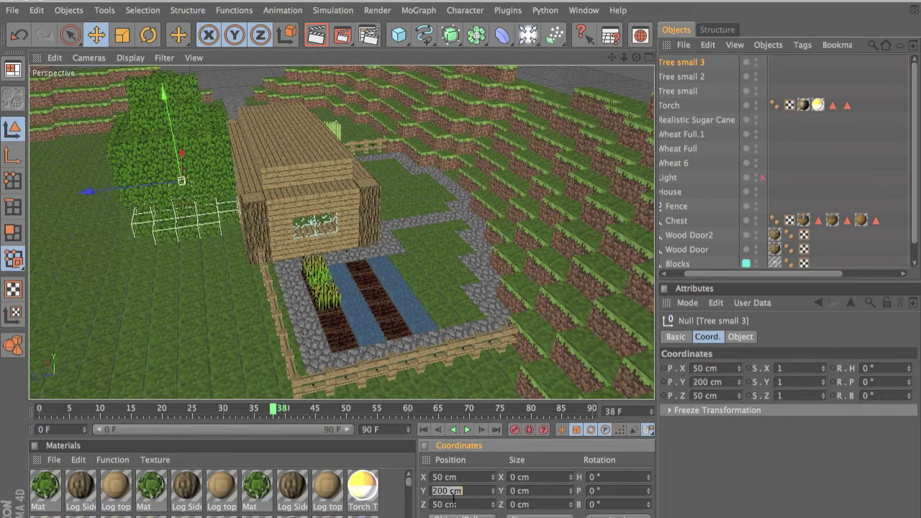
text(400)
key(Return)
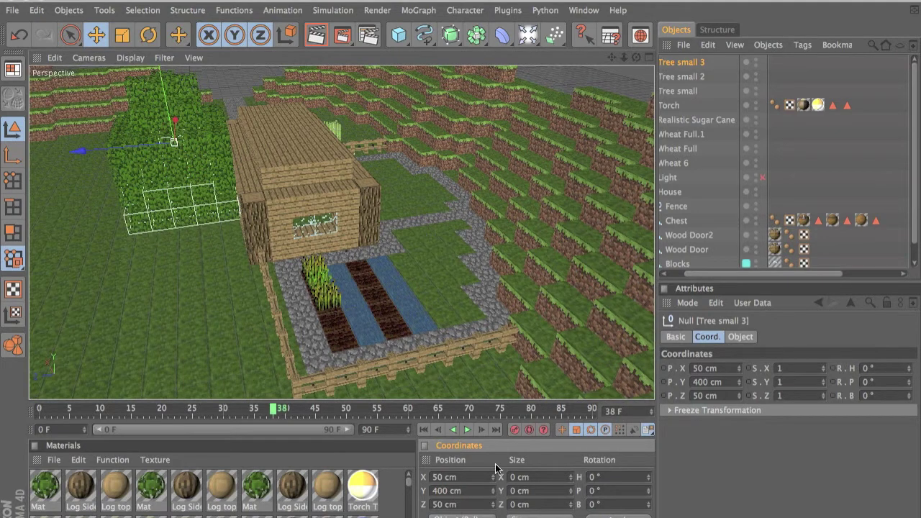
Step: Set Tree small 3's Y position to 500 cm
click(464, 490)
text(500)
key(Return)
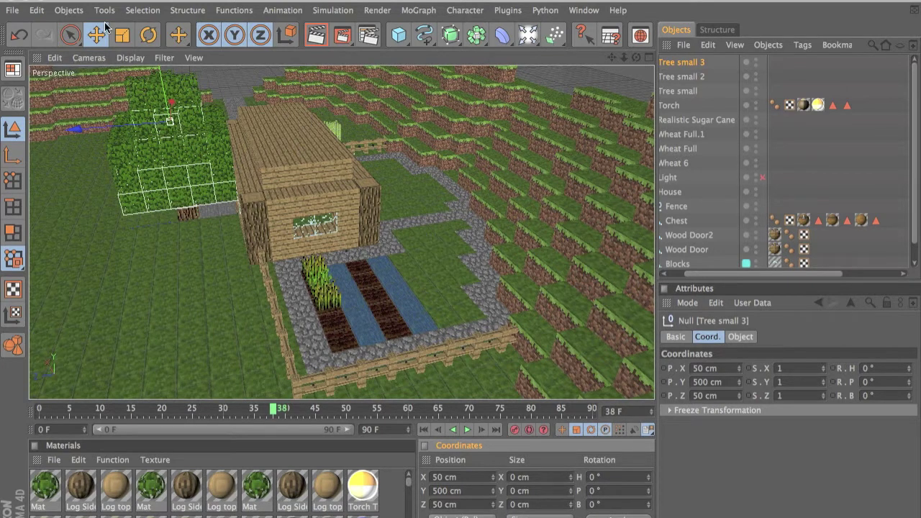
Step: Enable quantized movement in 100 cm increments and move Tree small 3 along Z to -1050 cm, behind the house
click(103, 28)
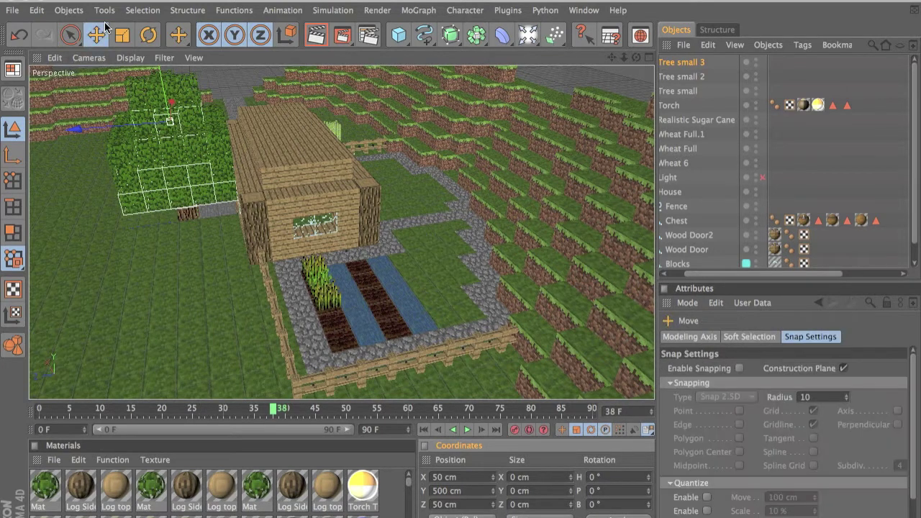
click(706, 497)
drag(162, 114, 455, 269)
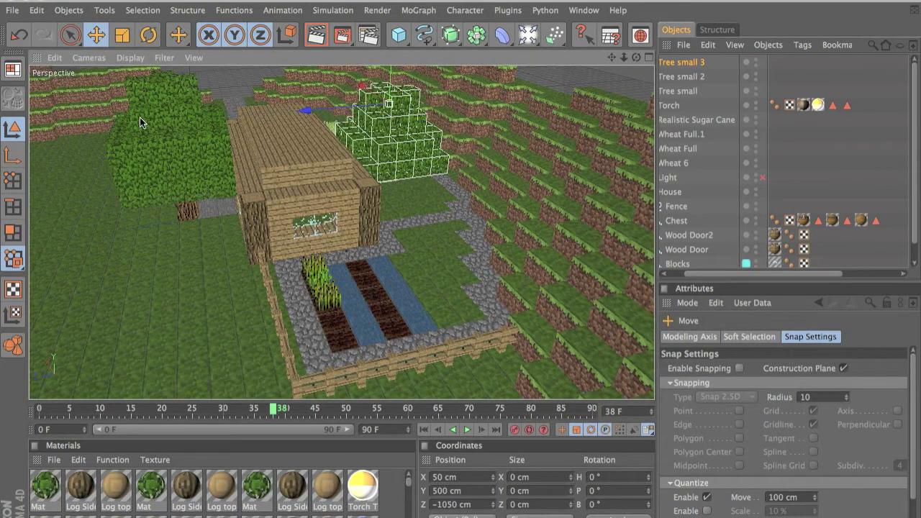
Step: Move Tree small 3 along X to -150 cm, keeping it beside the hillside path
scroll(140, 118, up, 10)
scroll(187, 155, down, 3)
scroll(188, 156, down, 4)
alt+drag(187, 156, 306, 152)
scroll(422, 130, down, 3)
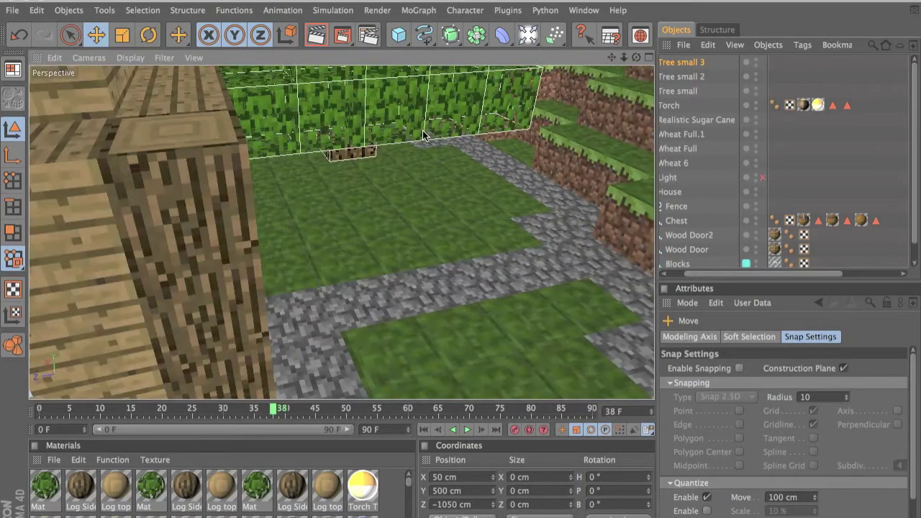
scroll(422, 130, down, 8)
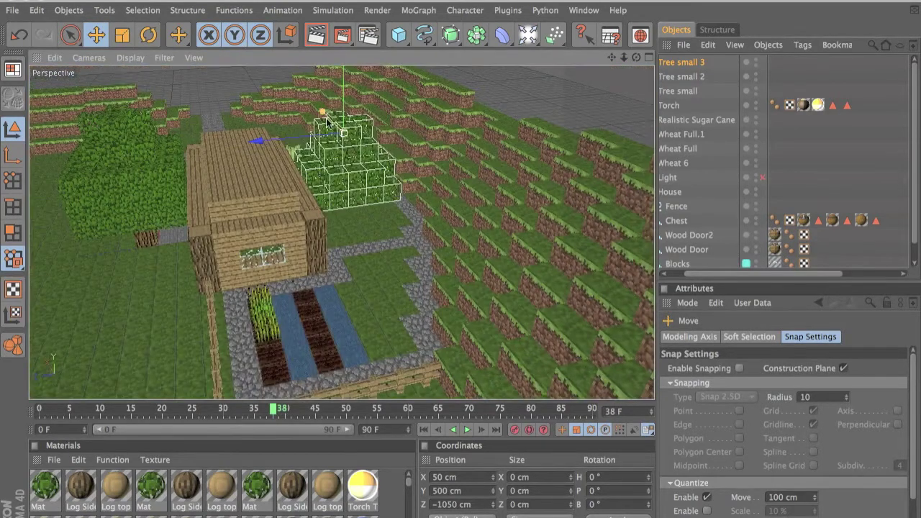
drag(467, 280, 461, 263)
scroll(324, 123, up, 10)
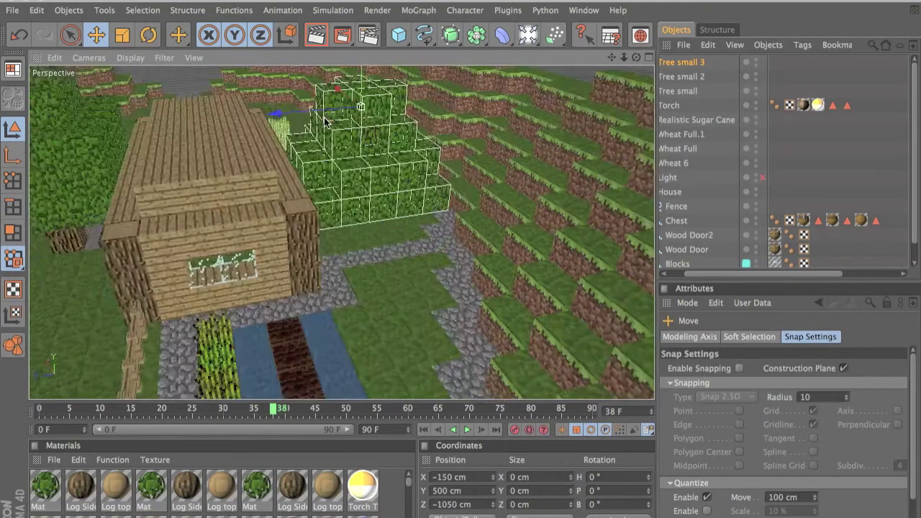
Step: Move Tree small along the X axis from in front of the house toward the fenced crop area
scroll(324, 123, down, 10)
alt+drag(460, 265, 391, 257)
click(317, 258)
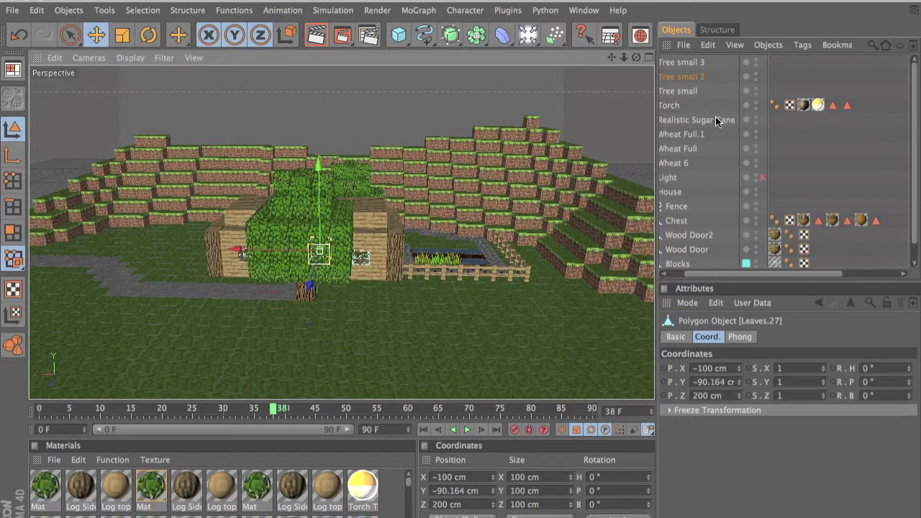
click(702, 91)
drag(232, 220, 397, 219)
Step: Select the whole Tree small 2 group and move it along Z to 250 cm, away from the house
click(280, 250)
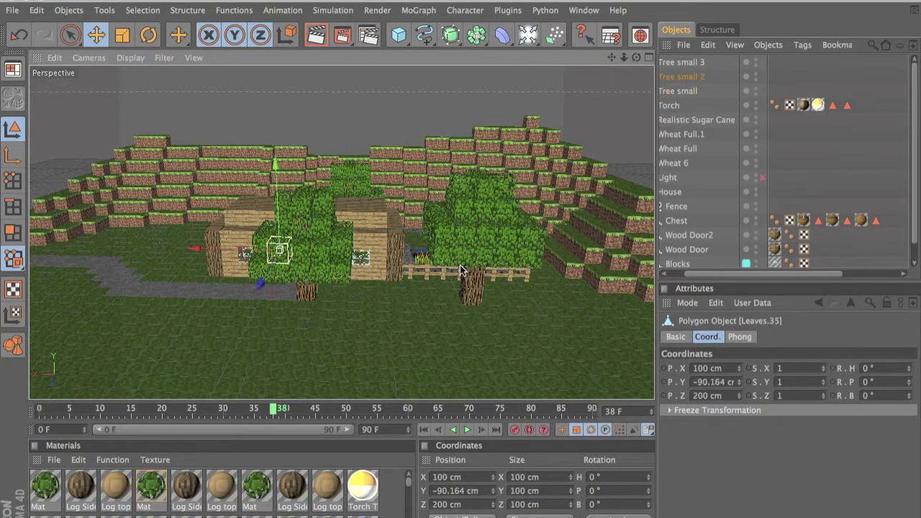
click(680, 91)
click(678, 74)
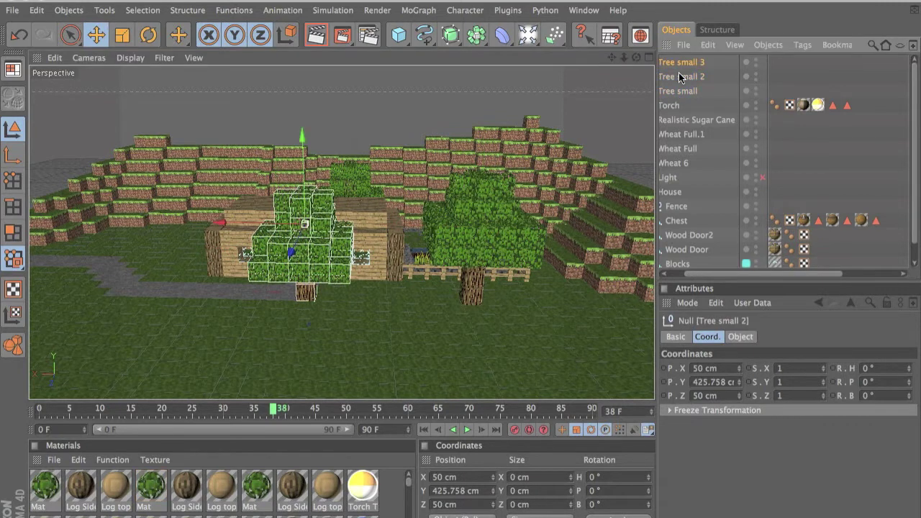
click(679, 65)
click(709, 75)
mouse_move(479, 244)
alt+mouse_down()
mouse_move(461, 267)
mouse_move(494, 249)
mouse_move(460, 270)
mouse_move(410, 242)
mouse_move(495, 251)
alt+mouse_up()
scroll(495, 251, down, 10)
scroll(495, 251, up, 5)
key(o)
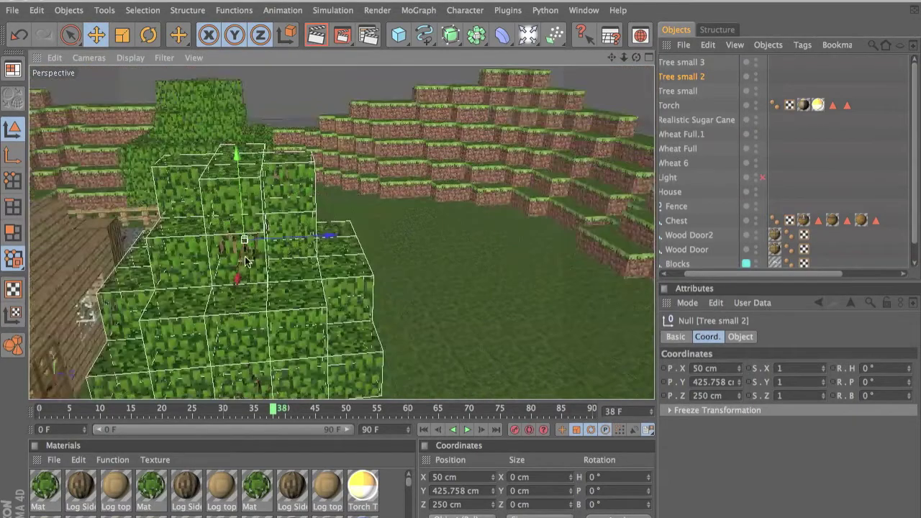
Step: Add the Cow preset from the Minecraft Characters library to the scene
key(shift+F8)
double_click(356, 307)
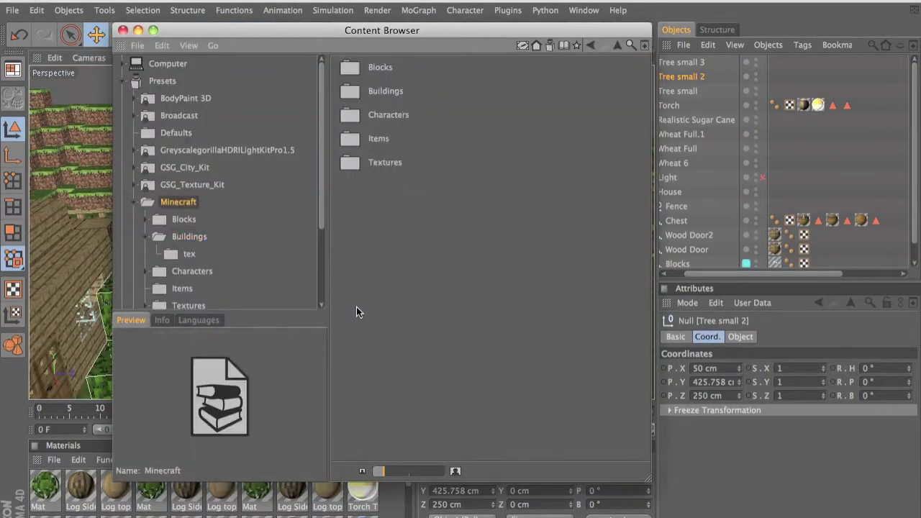
double_click(394, 115)
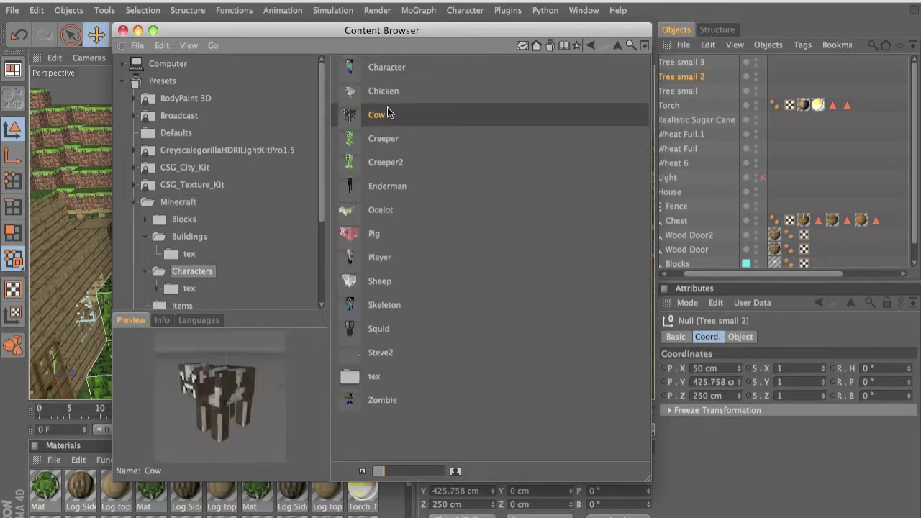
double_click(387, 111)
click(565, 189)
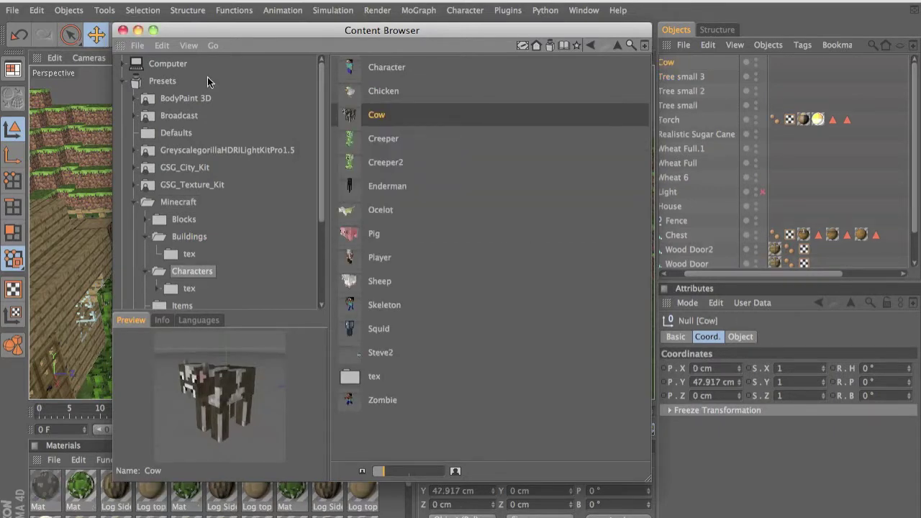
click(123, 30)
Step: Move the cow along X to -100 cm, off the stone path and onto the grass
alt+drag(350, 174, 423, 232)
scroll(209, 327, up, 5)
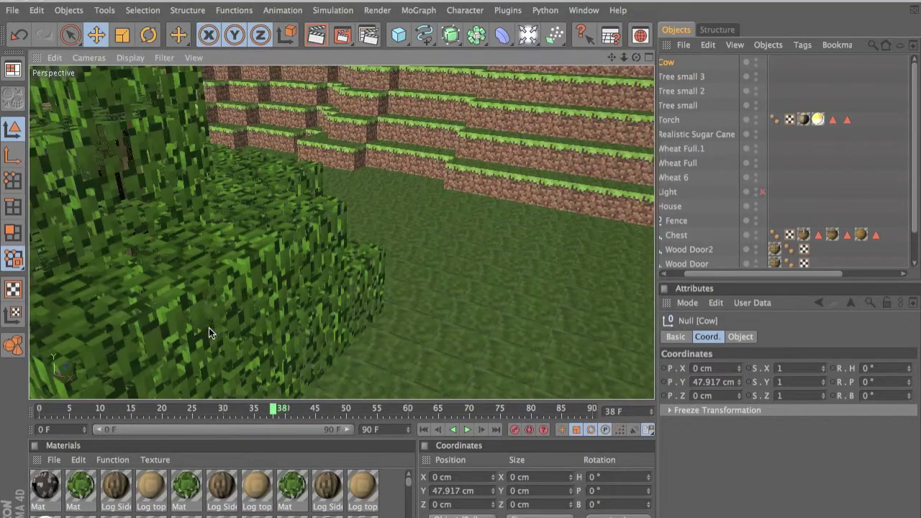
alt+drag(203, 298, 460, 265)
scroll(461, 266, up, 10)
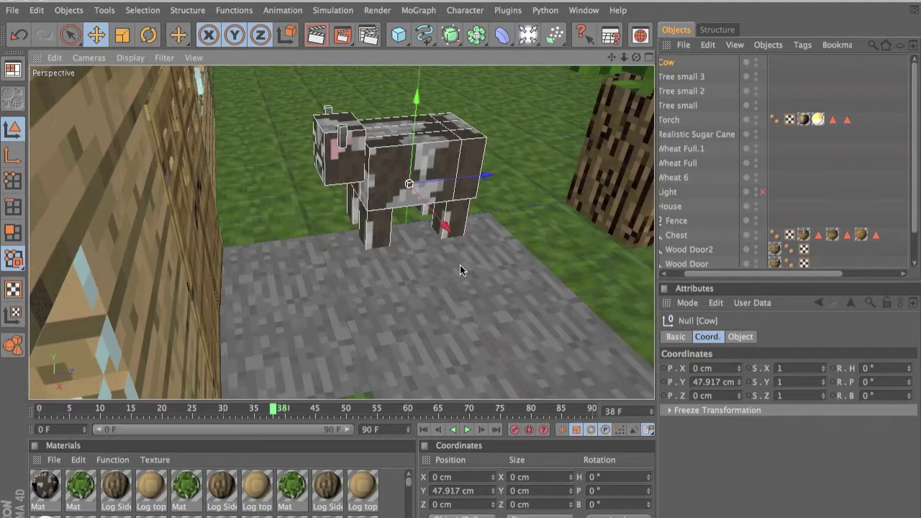
alt+drag(460, 265, 257, 270)
scroll(257, 269, down, 5)
scroll(257, 270, up, 8)
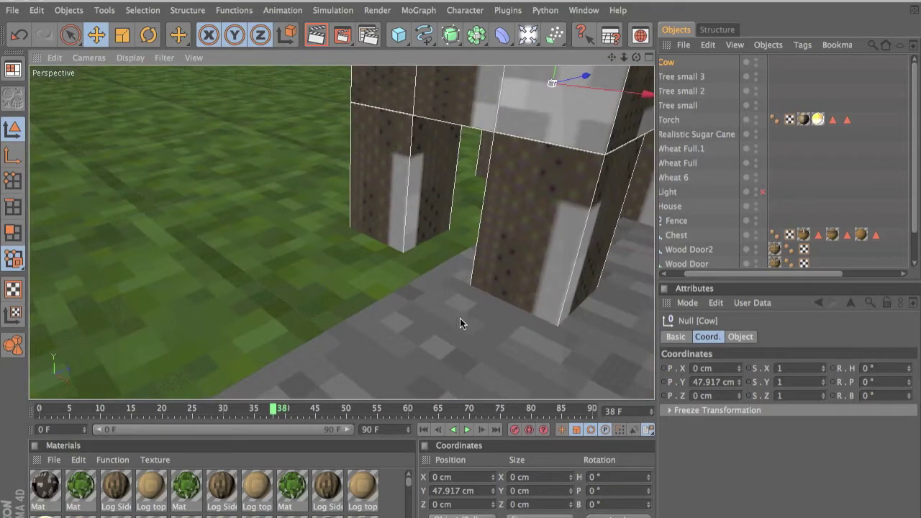
alt+middle_drag(460, 318, 298, 258)
scroll(381, 202, down, 6)
scroll(382, 204, down, 7)
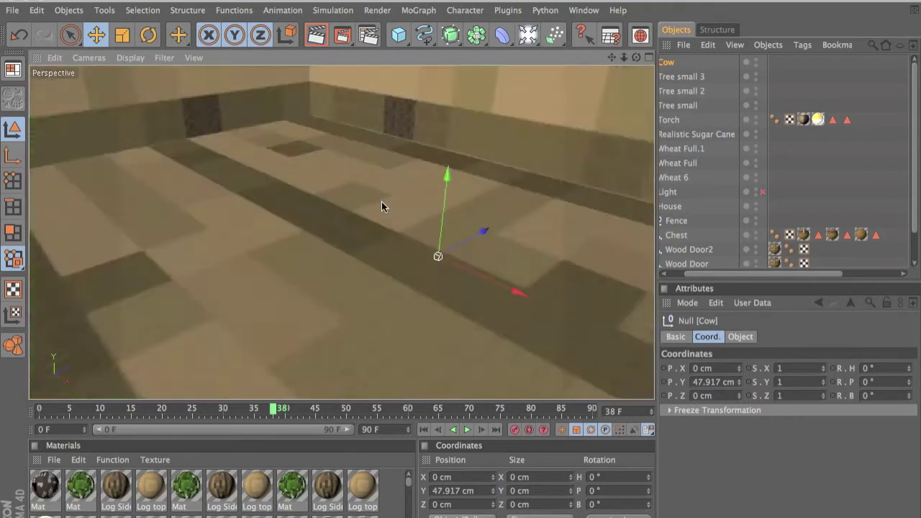
scroll(455, 229, up, 7)
mouse_move(453, 249)
alt+mouse_down()
mouse_move(459, 265)
mouse_move(472, 265)
mouse_move(460, 266)
alt+mouse_up()
scroll(460, 265, up, 2)
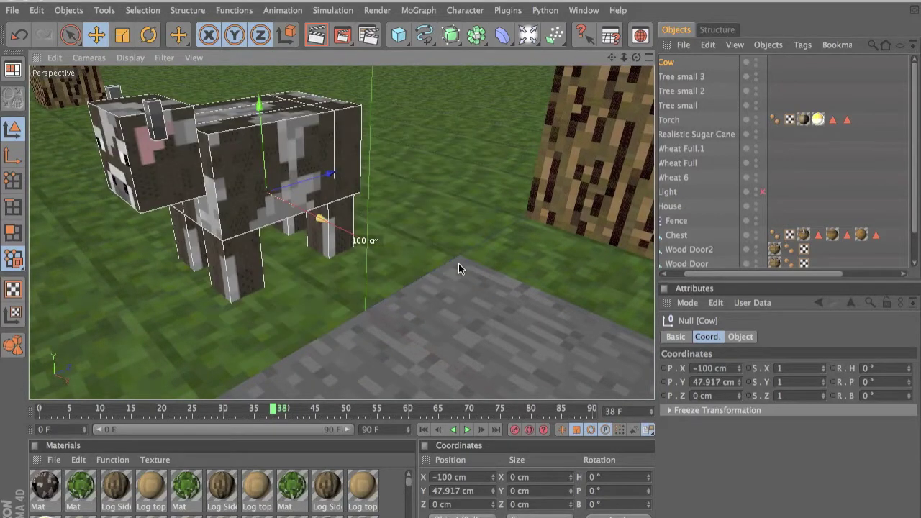
Step: Move the cow along Z to 500 cm, out into the open grass past the trees
scroll(460, 265, up, 3)
alt+middle_drag(459, 265, 294, 225)
alt+drag(294, 225, 474, 269)
scroll(464, 270, up, 5)
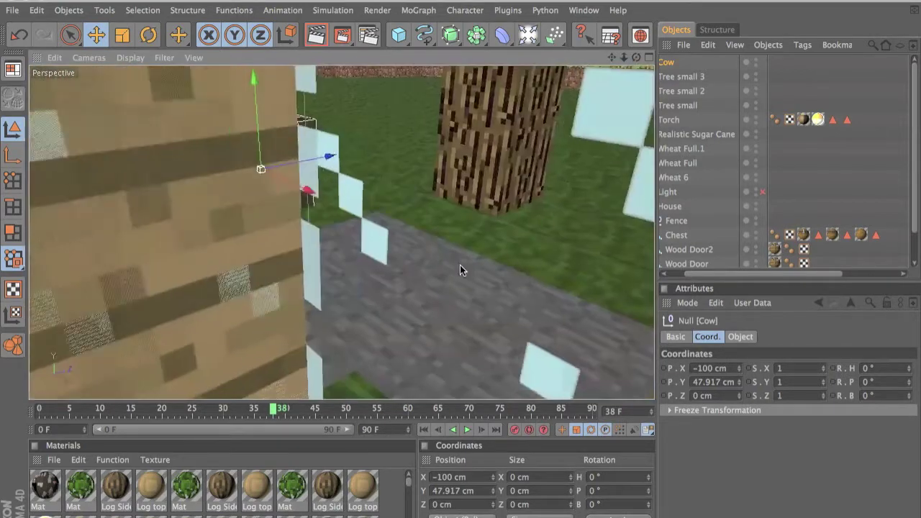
scroll(297, 229, down, 5)
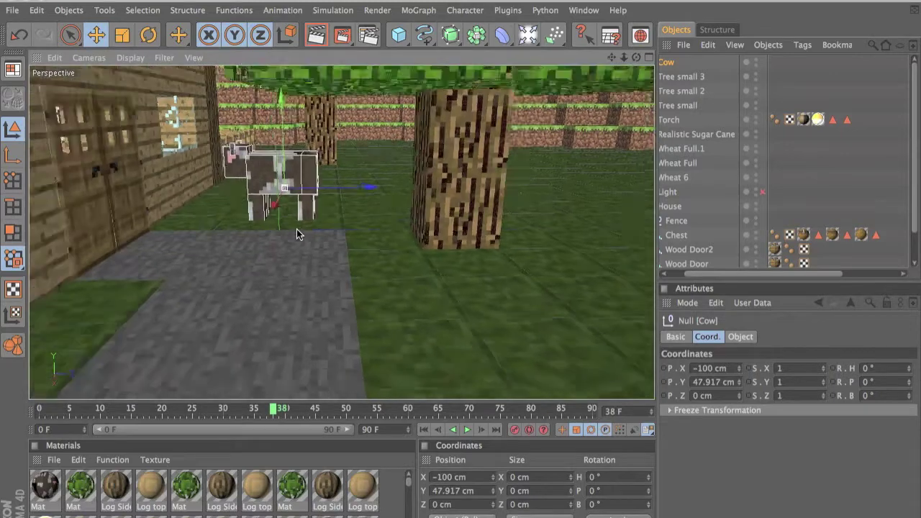
drag(376, 195, 629, 192)
scroll(375, 195, down, 10)
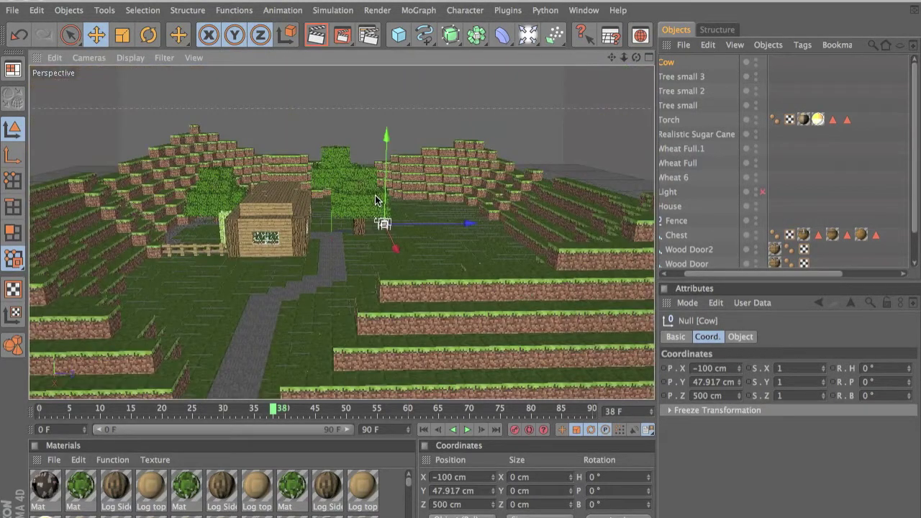